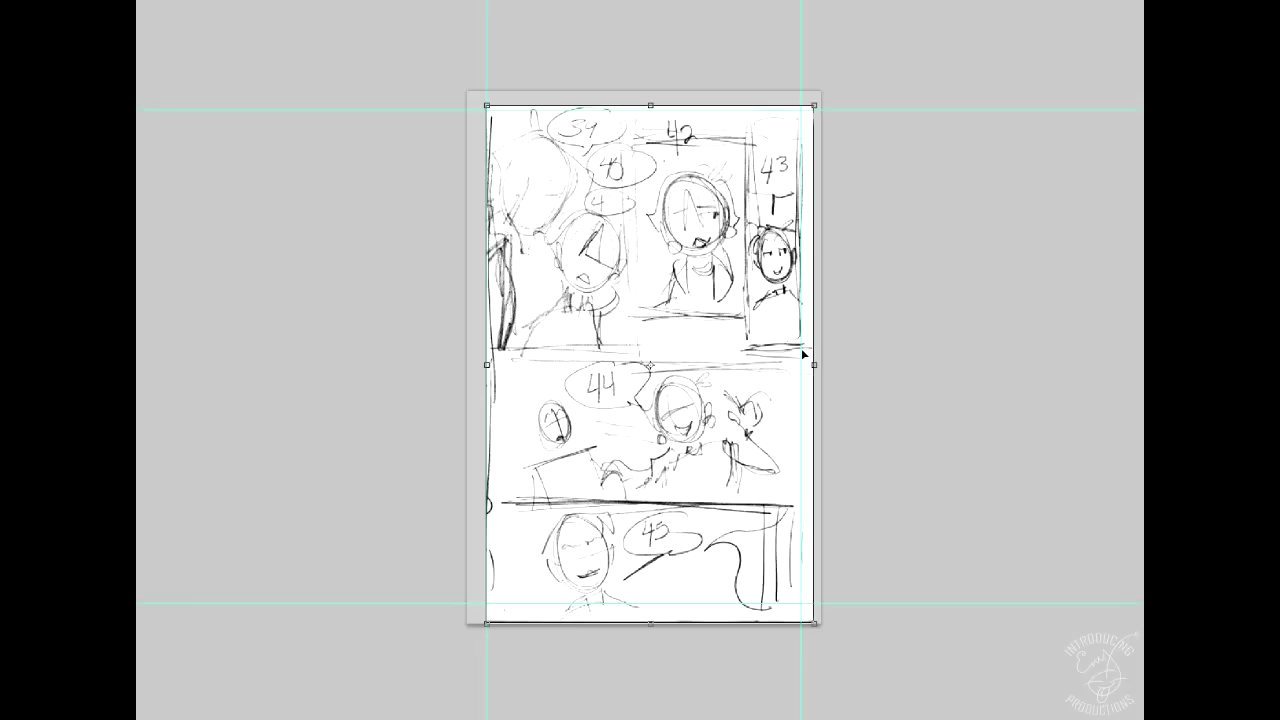
- Scale the pasted comic sketch down to the page's lower guide and close the source sketch document
drag(648, 626, 660, 610)
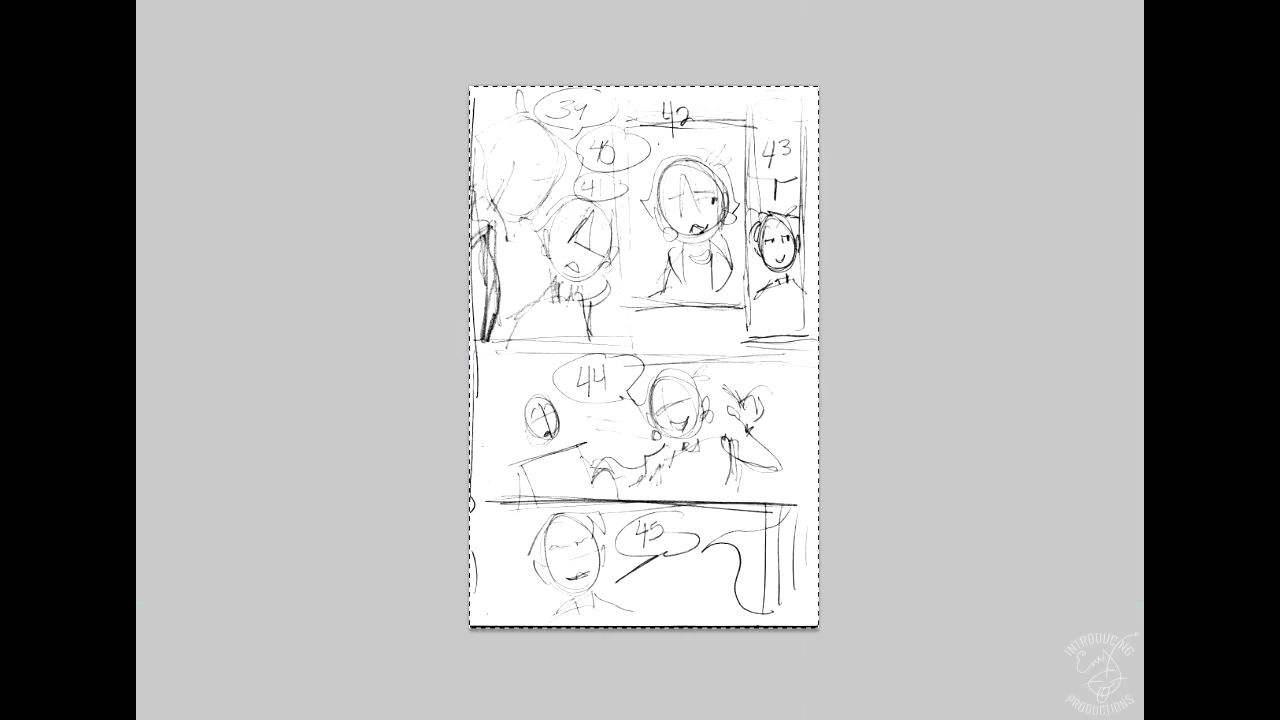
key(ctrl+w)
click(857, 235)
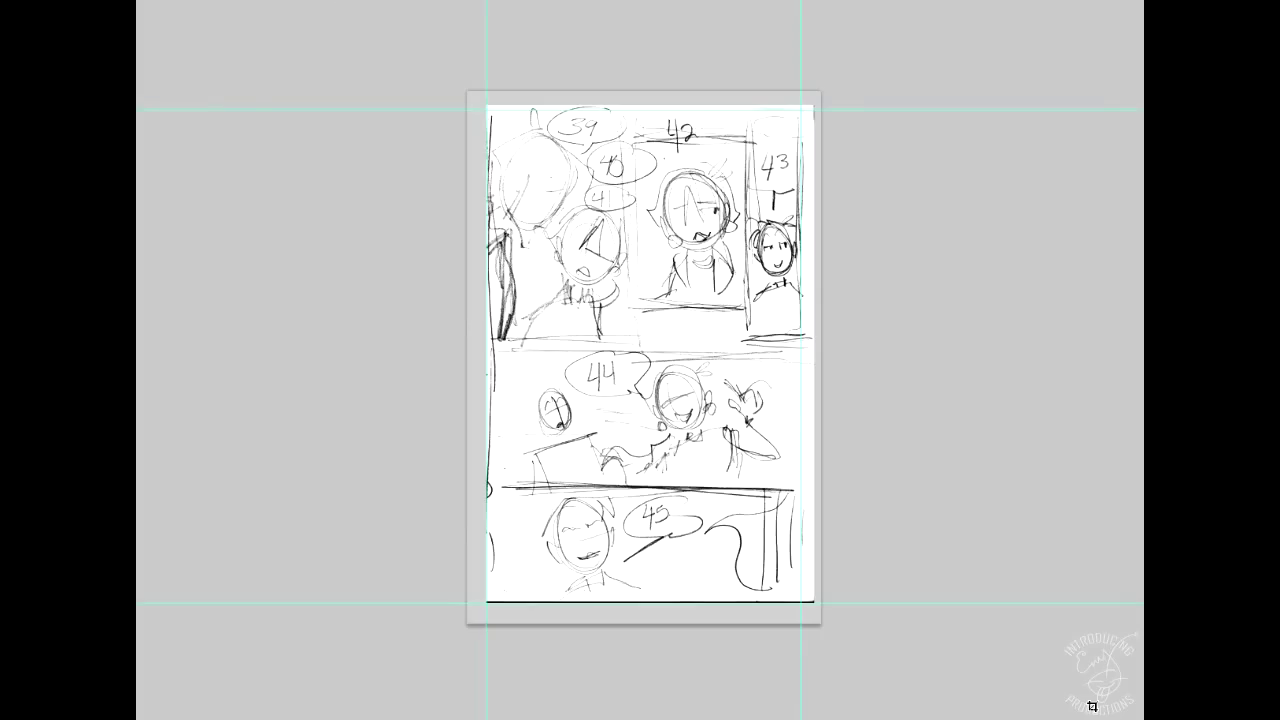
key(ctrl+0)
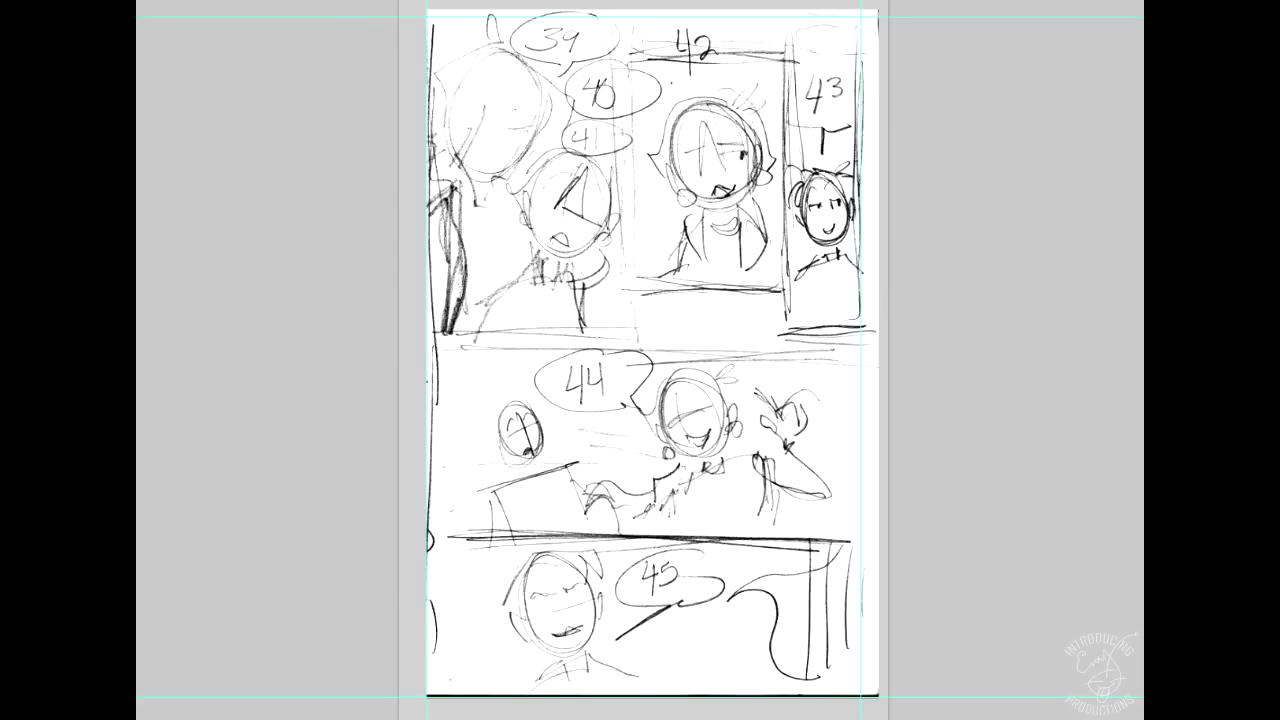
- Set the sketch layer on the page to Multiply blending and reduce its opacity
key(Delete)
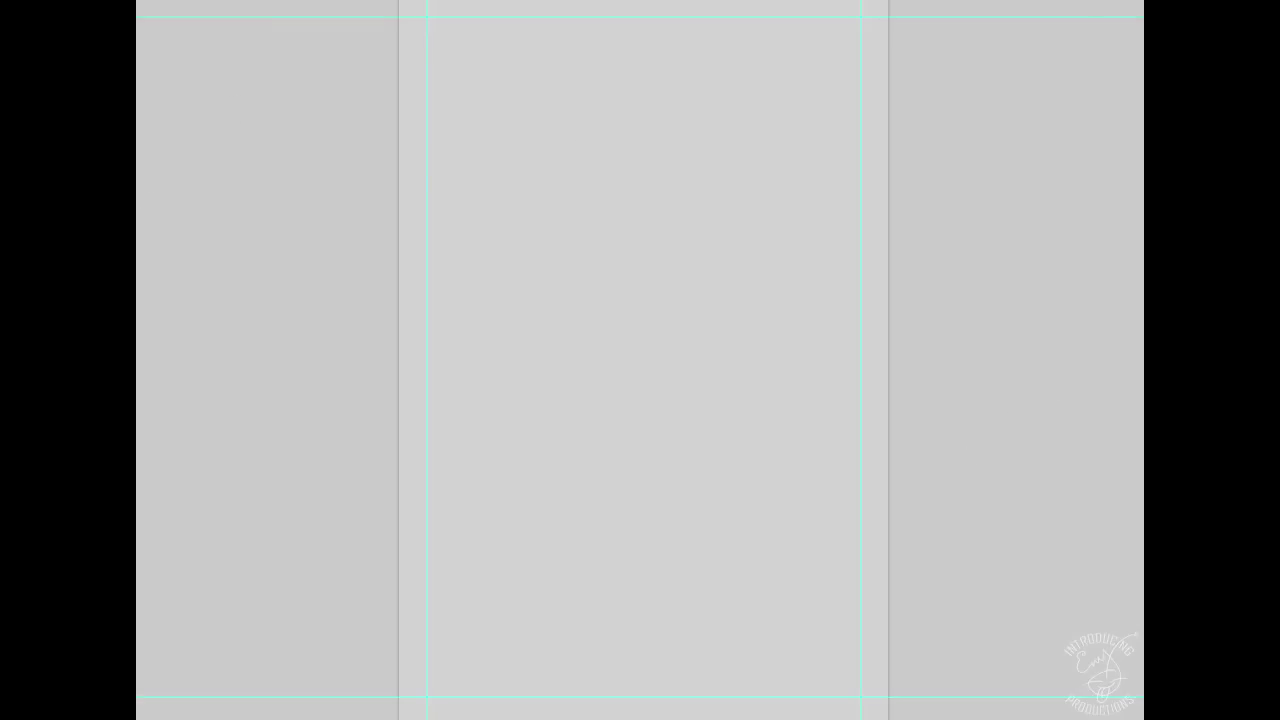
key(ctrl+v)
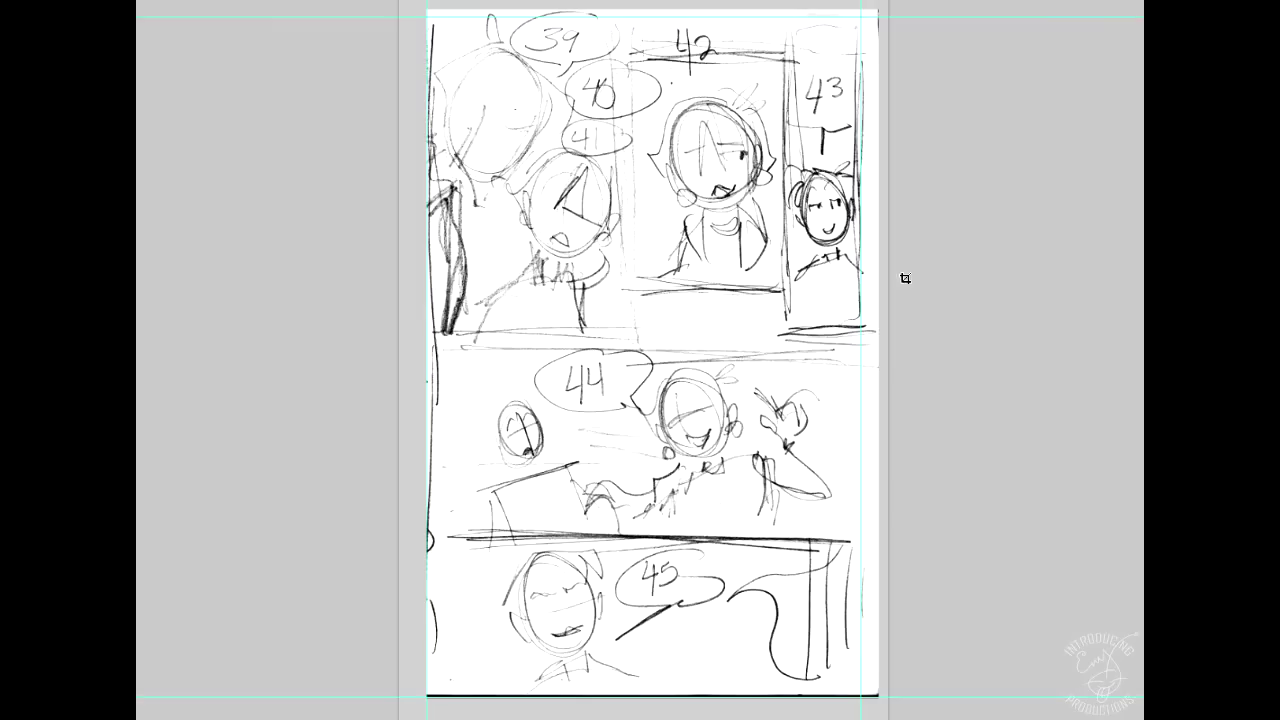
key(alt+shift+m)
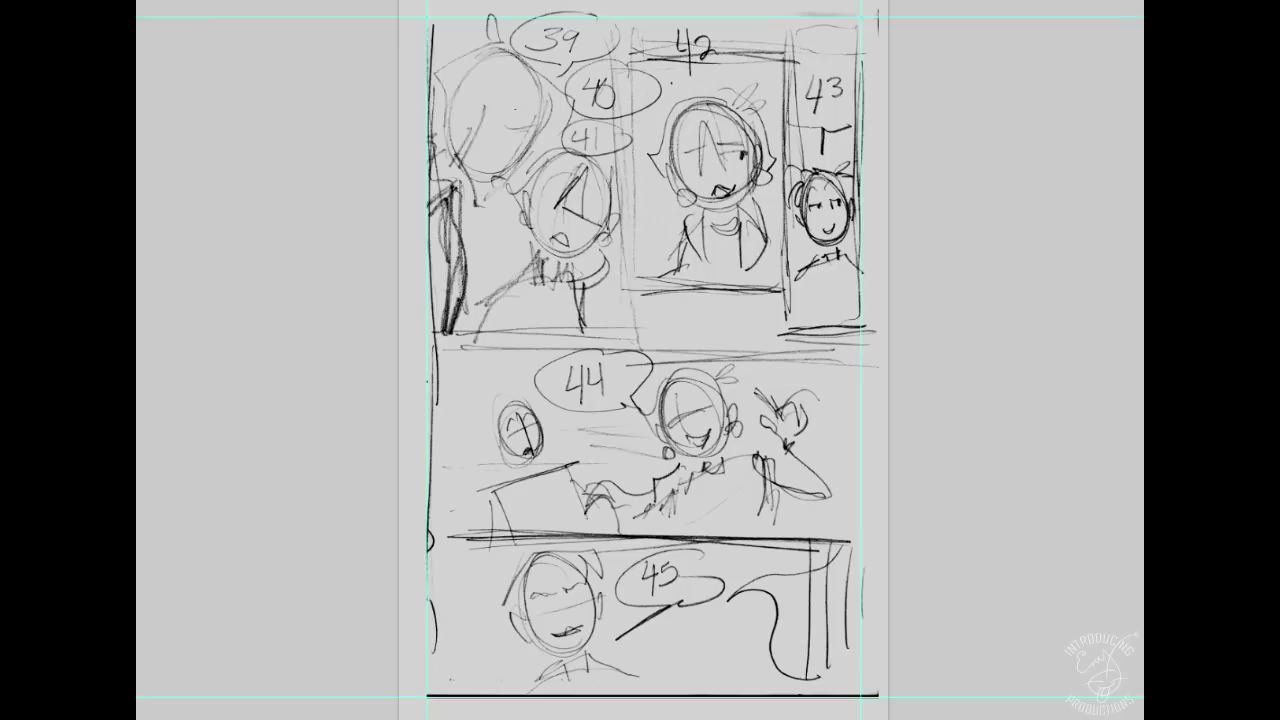
key(6)
key(4)
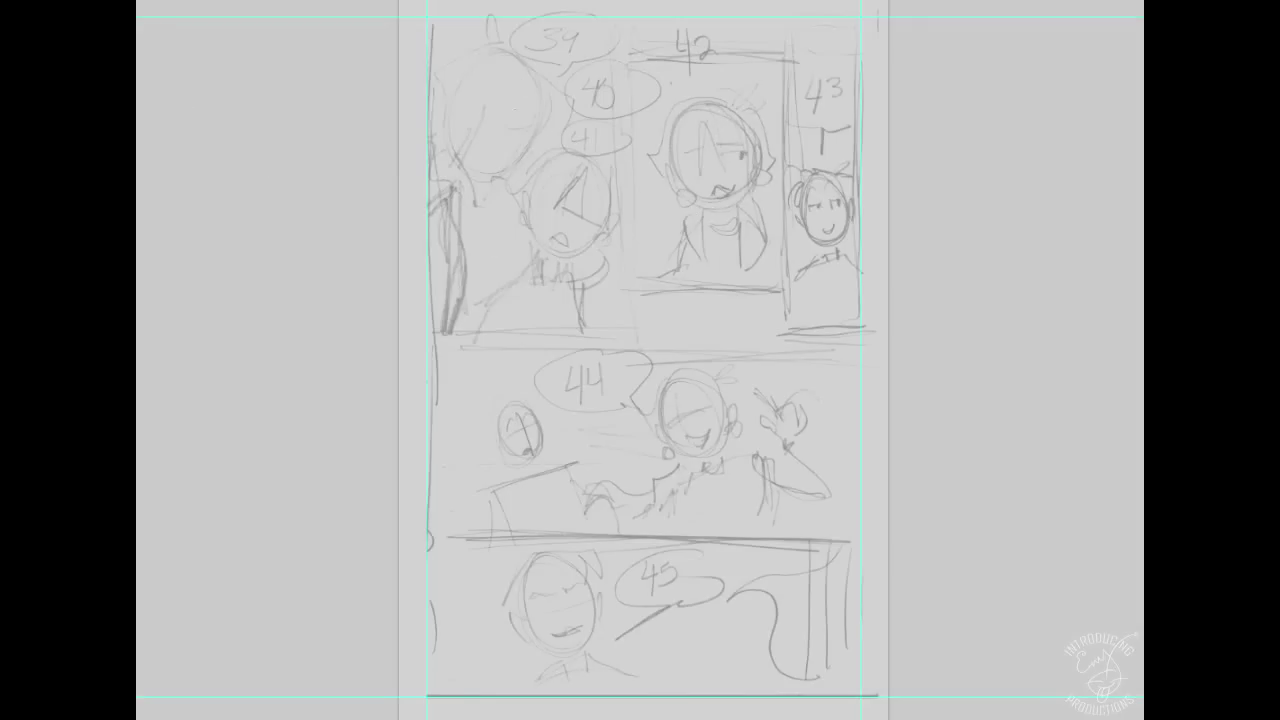
- Fill the area inside the page guides with black and set the fill layer's opacity to 50%
key(ctrl+a)
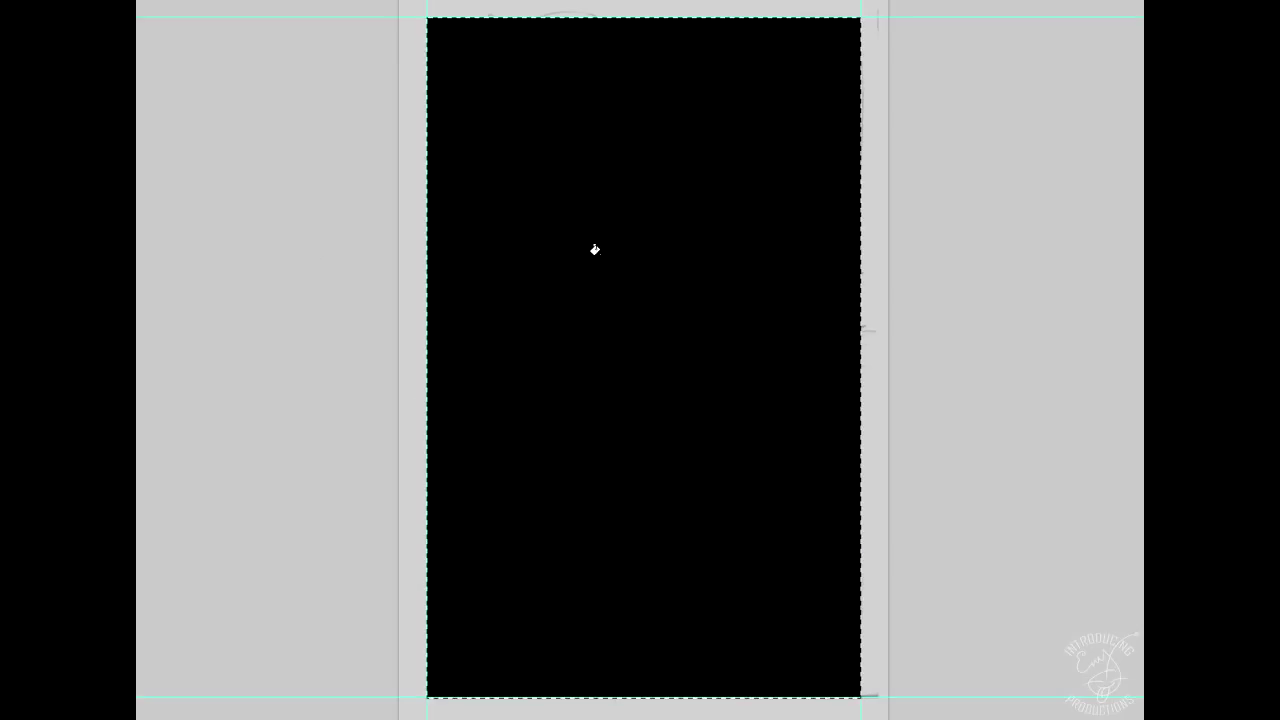
click(594, 250)
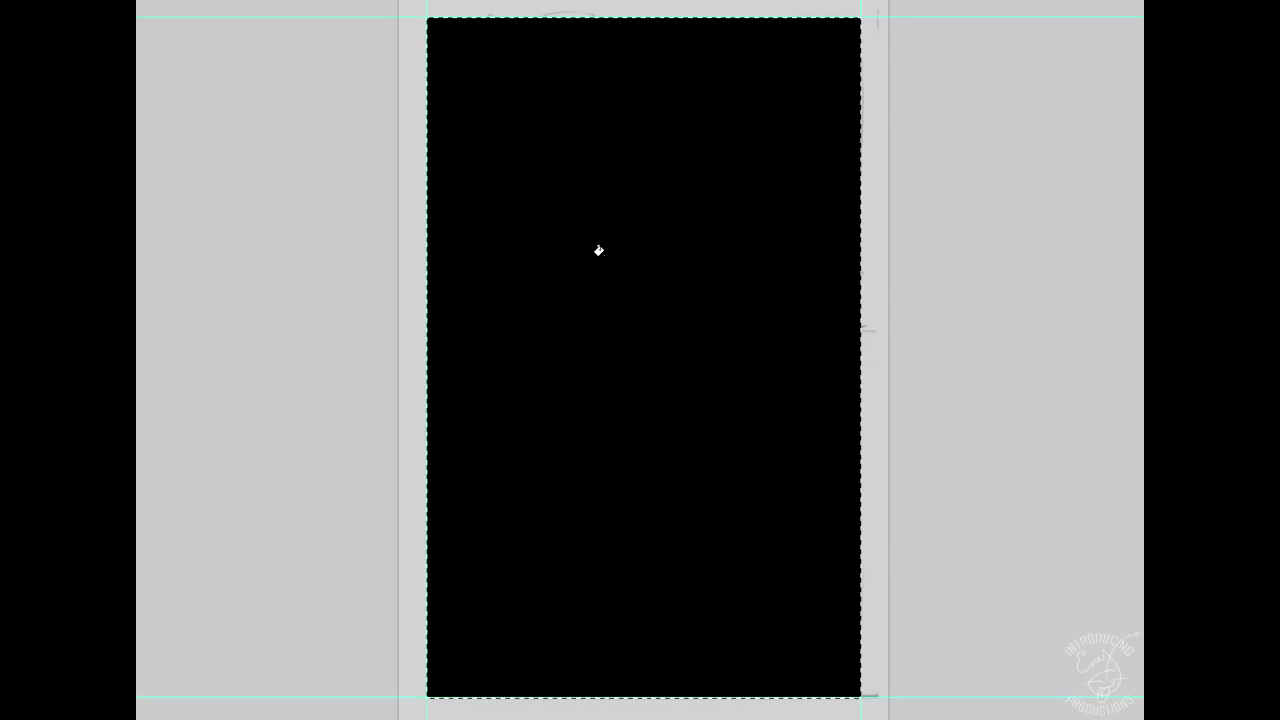
key(ctrl+d)
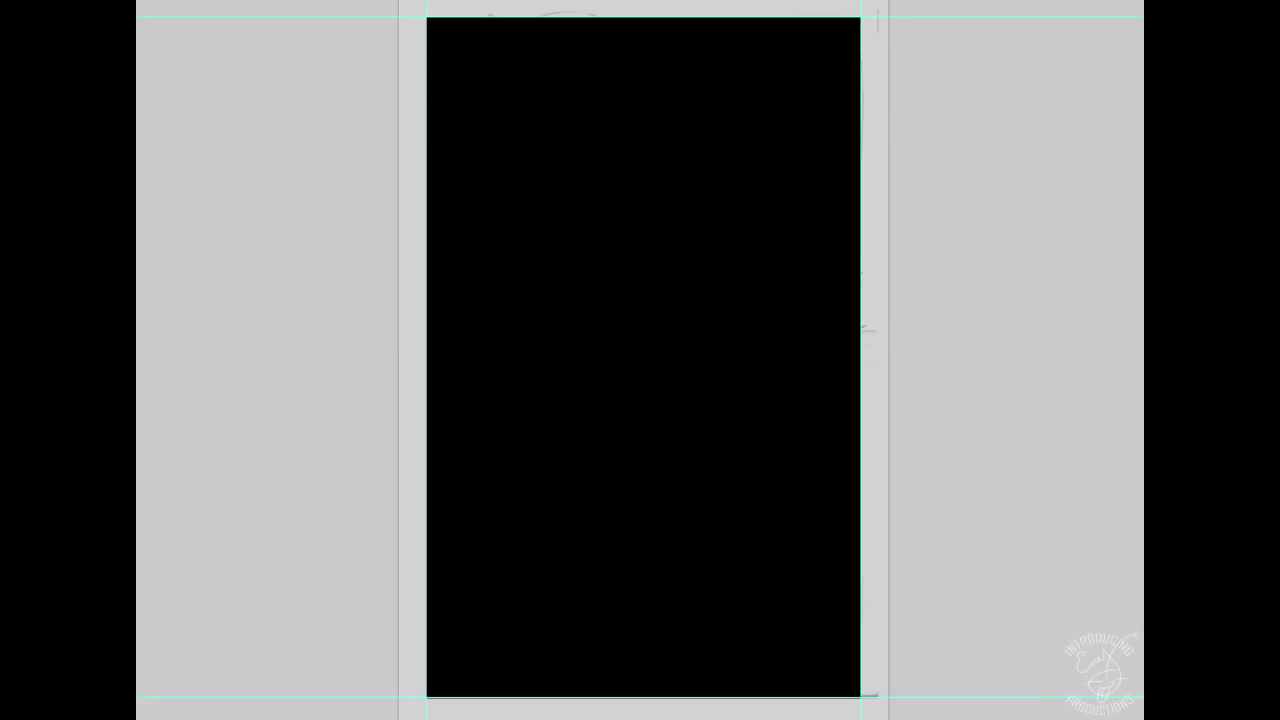
key(5)
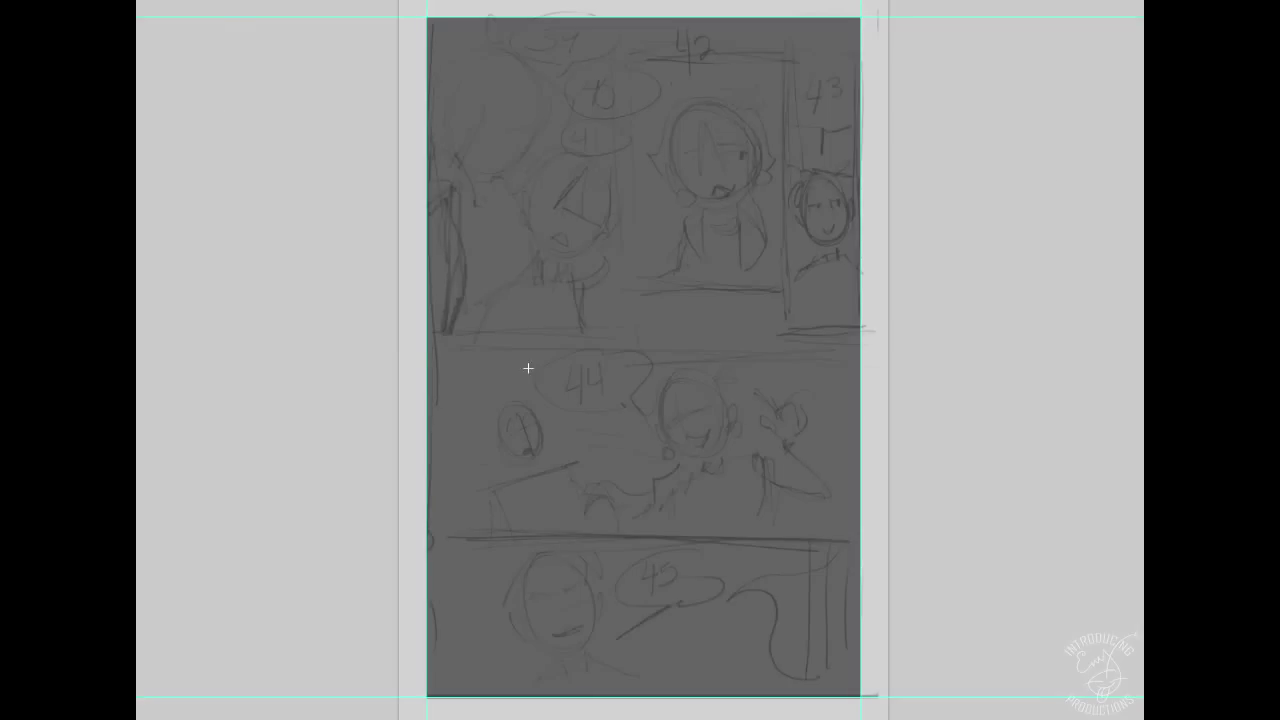
- Cut two thin horizontal gutters through the dark fill, splitting it into three rows that follow the sketch
drag(993, 340, 994, 334)
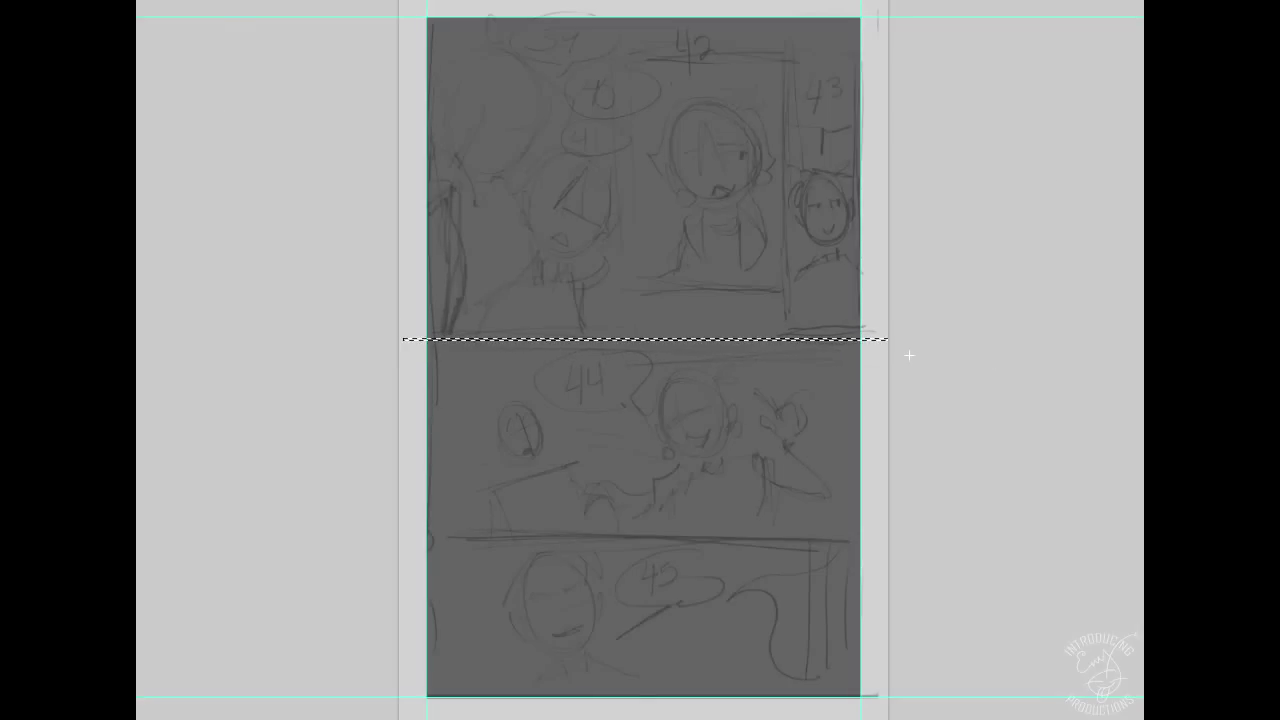
key(Delete)
drag(586, 343, 594, 538)
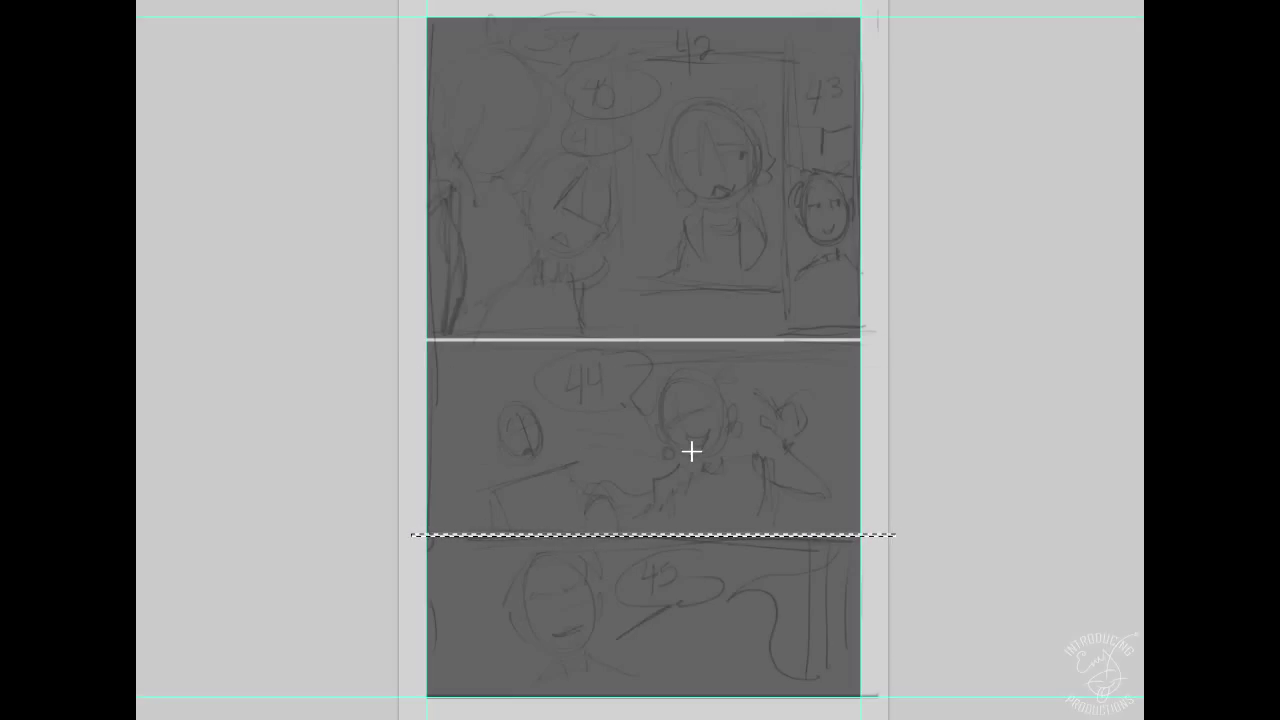
key(Delete)
key(ctrl+d)
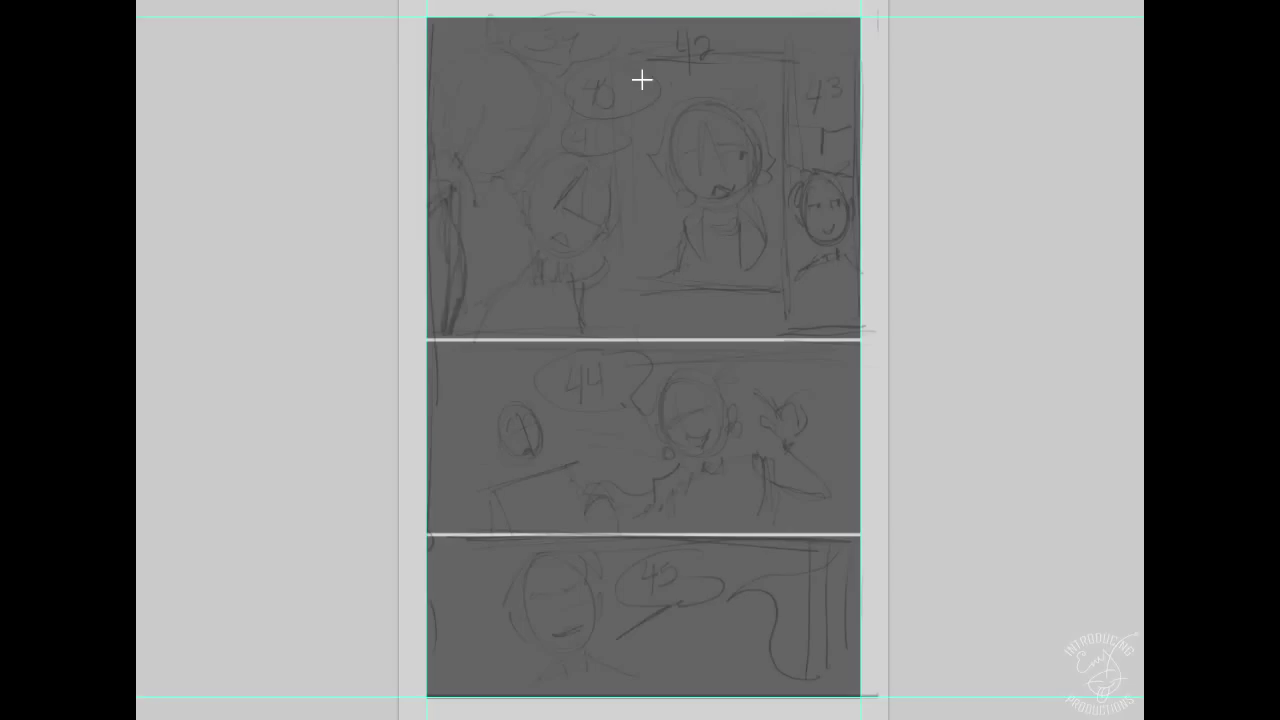
- Cut a vertical gutter through the top row between the first panel and panel 42, then widen it
drag(634, 332, 631, 340)
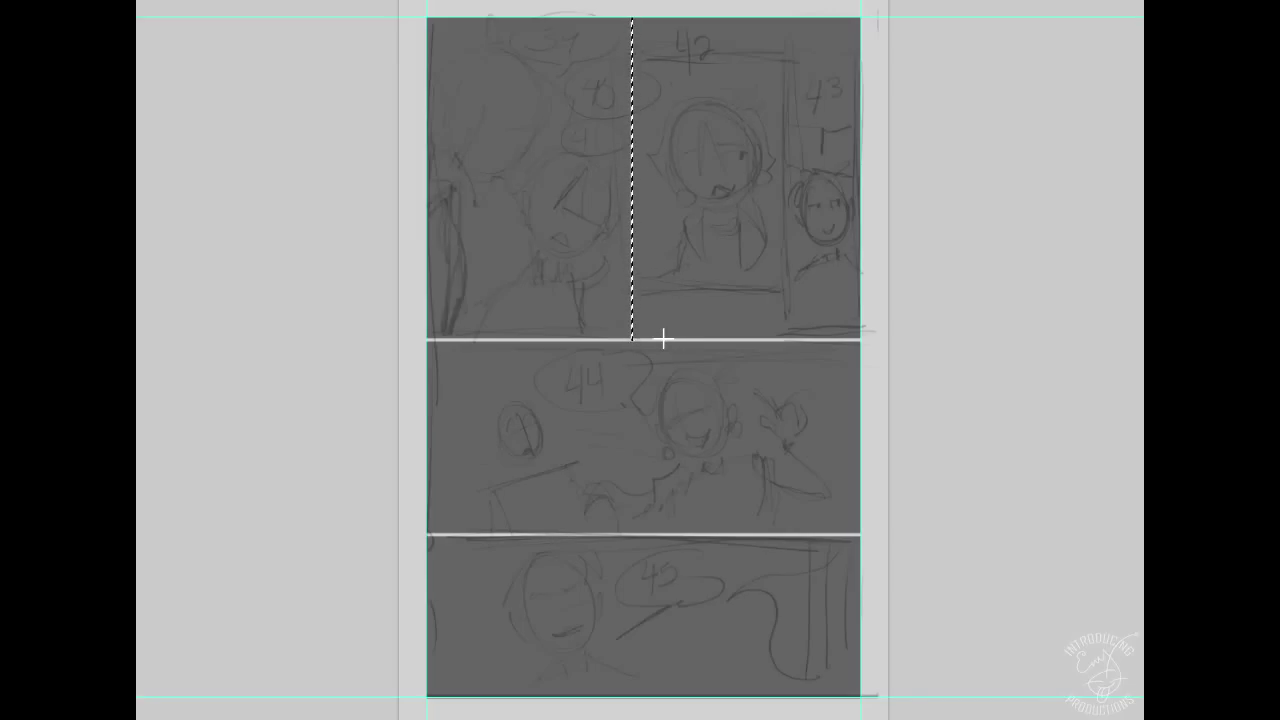
key(Delete)
key(ctrl+d)
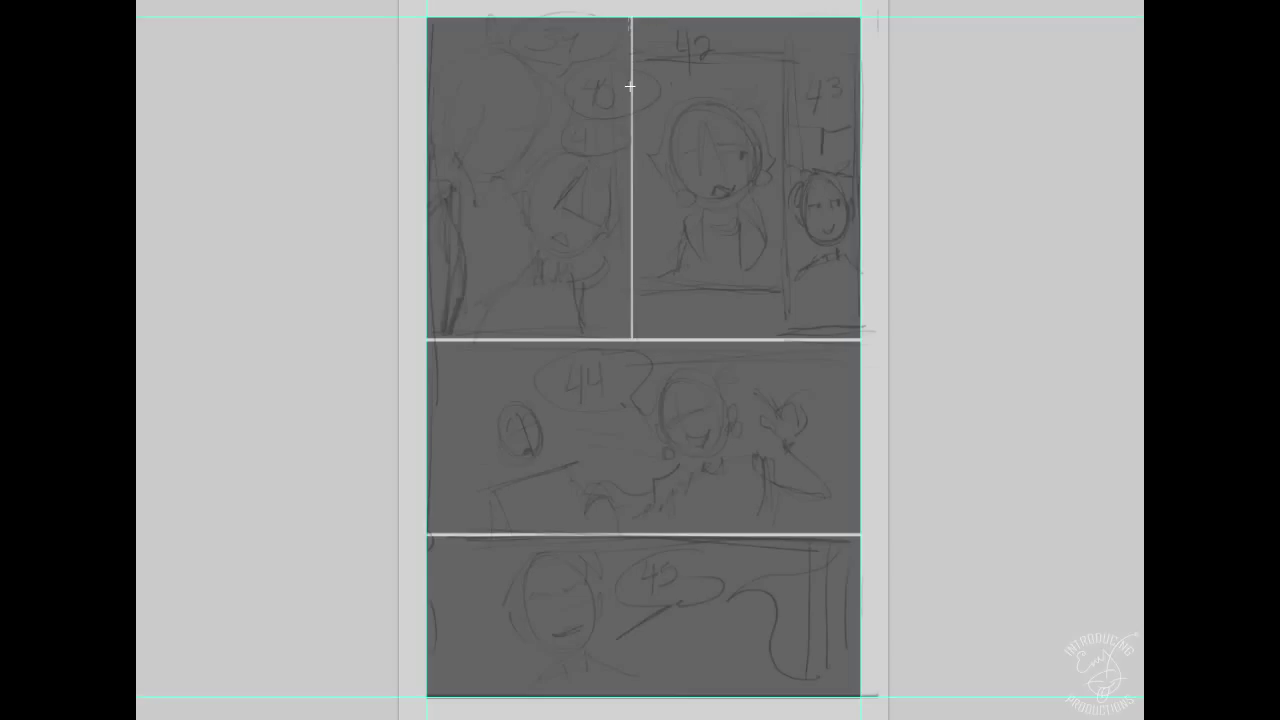
drag(635, 339, 632, 338)
key(Delete)
key(ctrl+d)
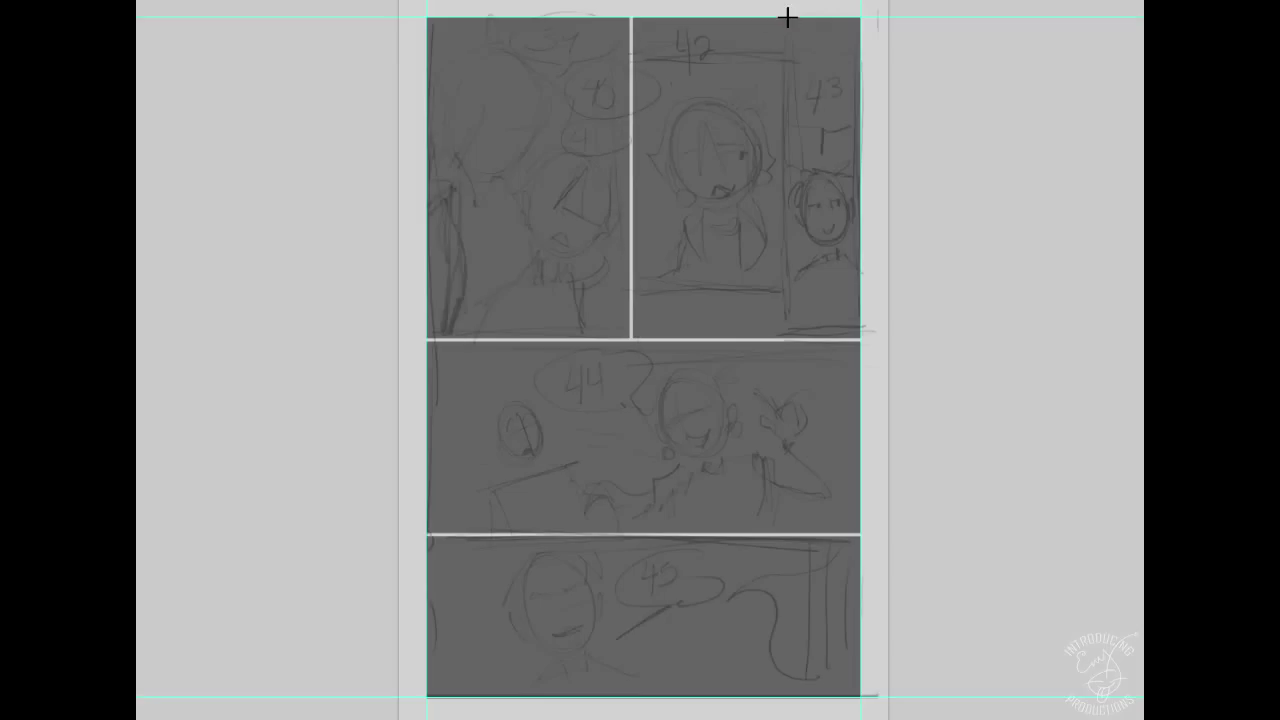
- Cut a vertical gutter through the top row between panels 42 and 43, reaching fully past its upper edge
drag(786, 340, 785, 338)
key(ctrl+d)
key(ctrl+shift+d)
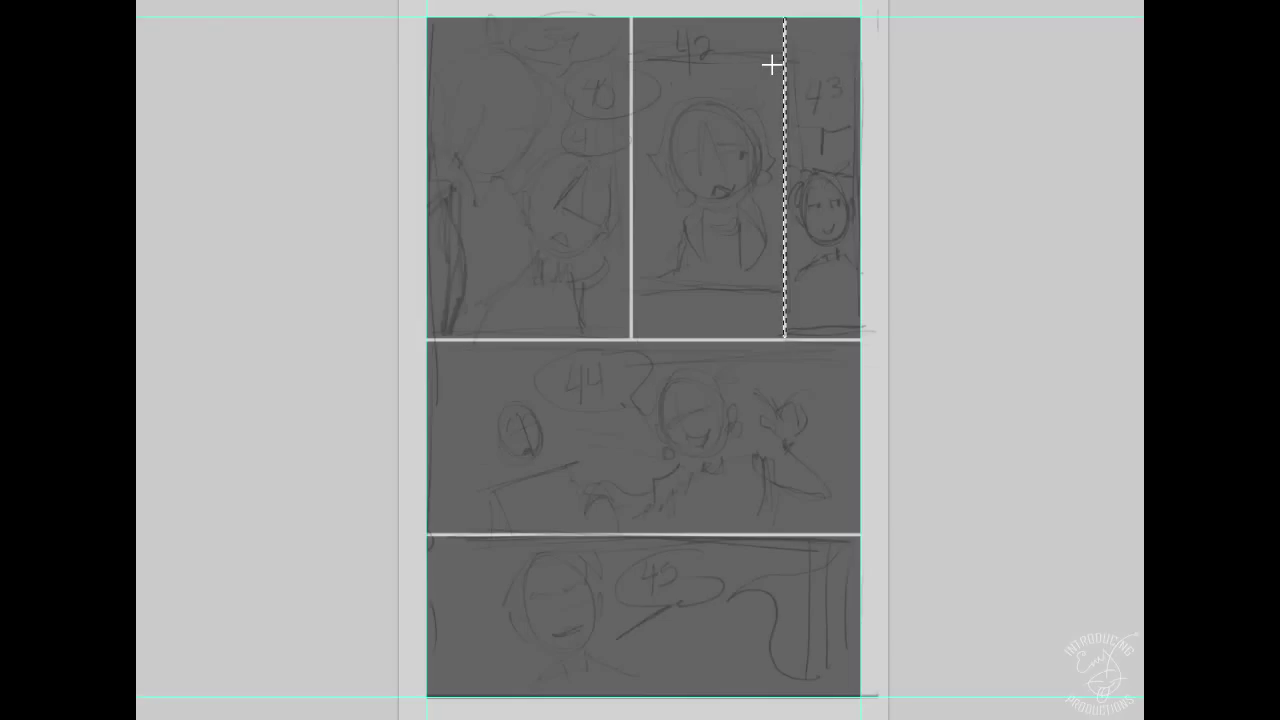
key(ctrl+d)
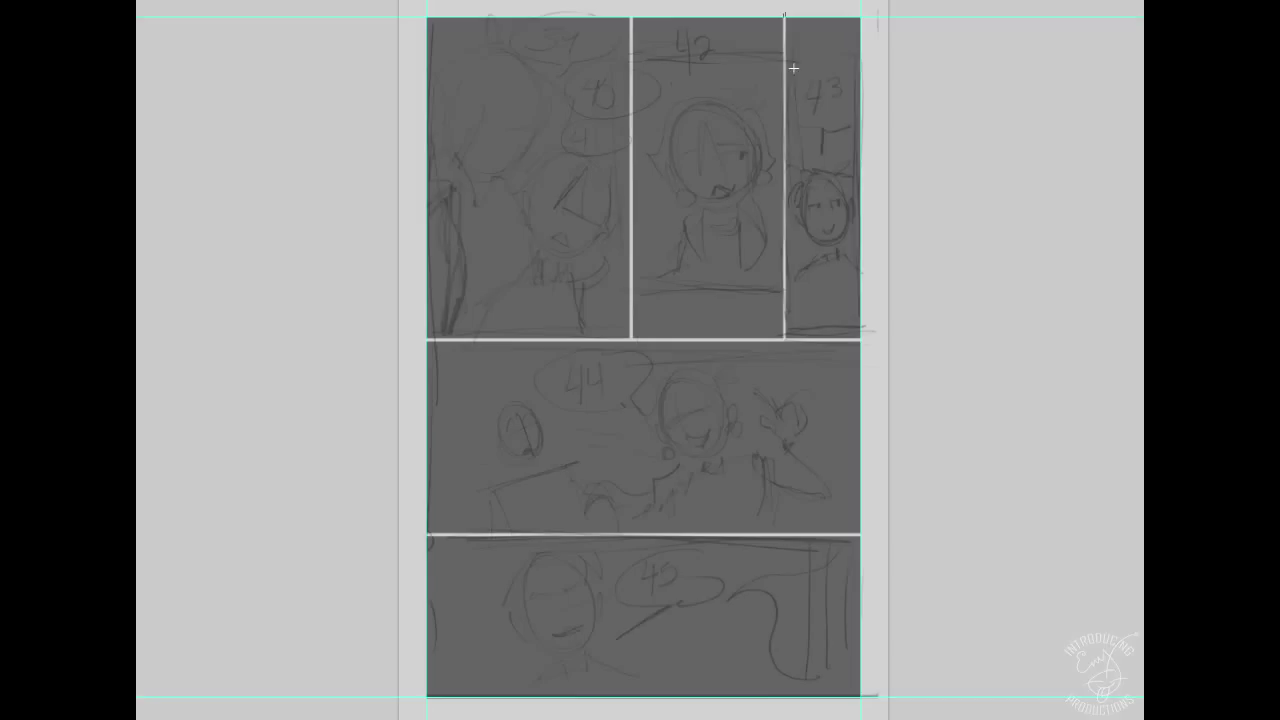
drag(792, 316, 783, 340)
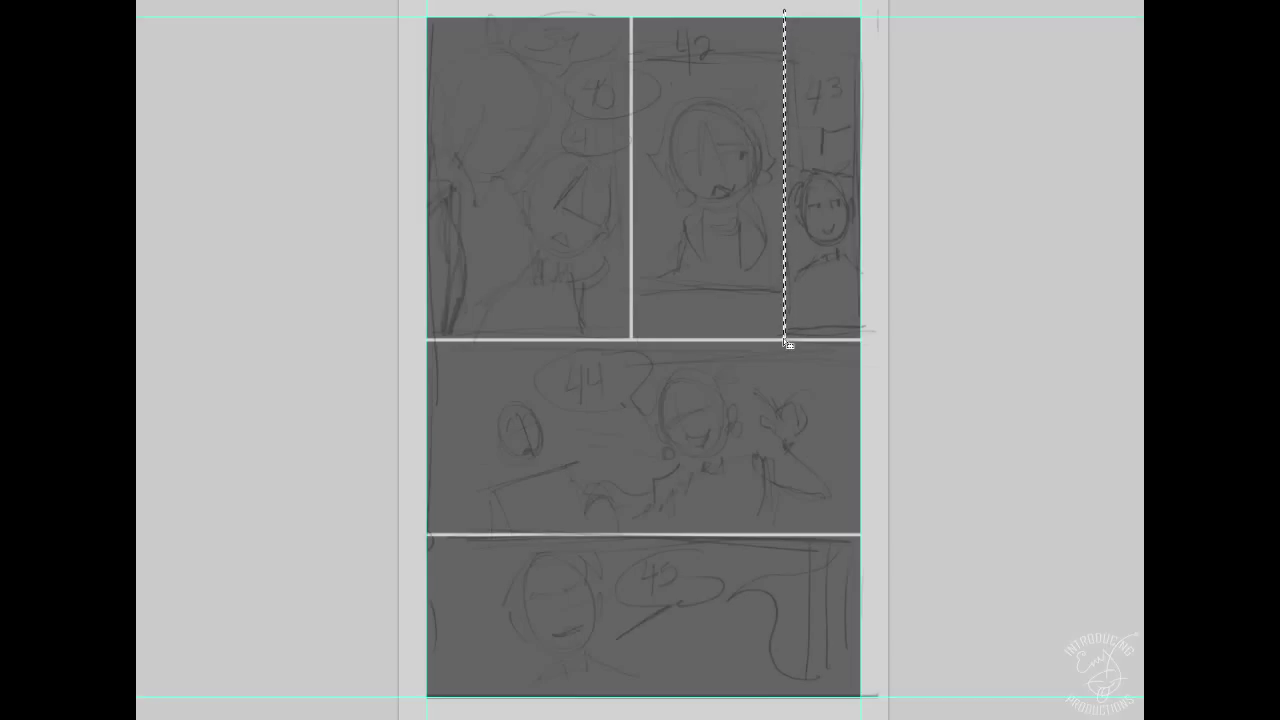
key(Delete)
key(ctrl+d)
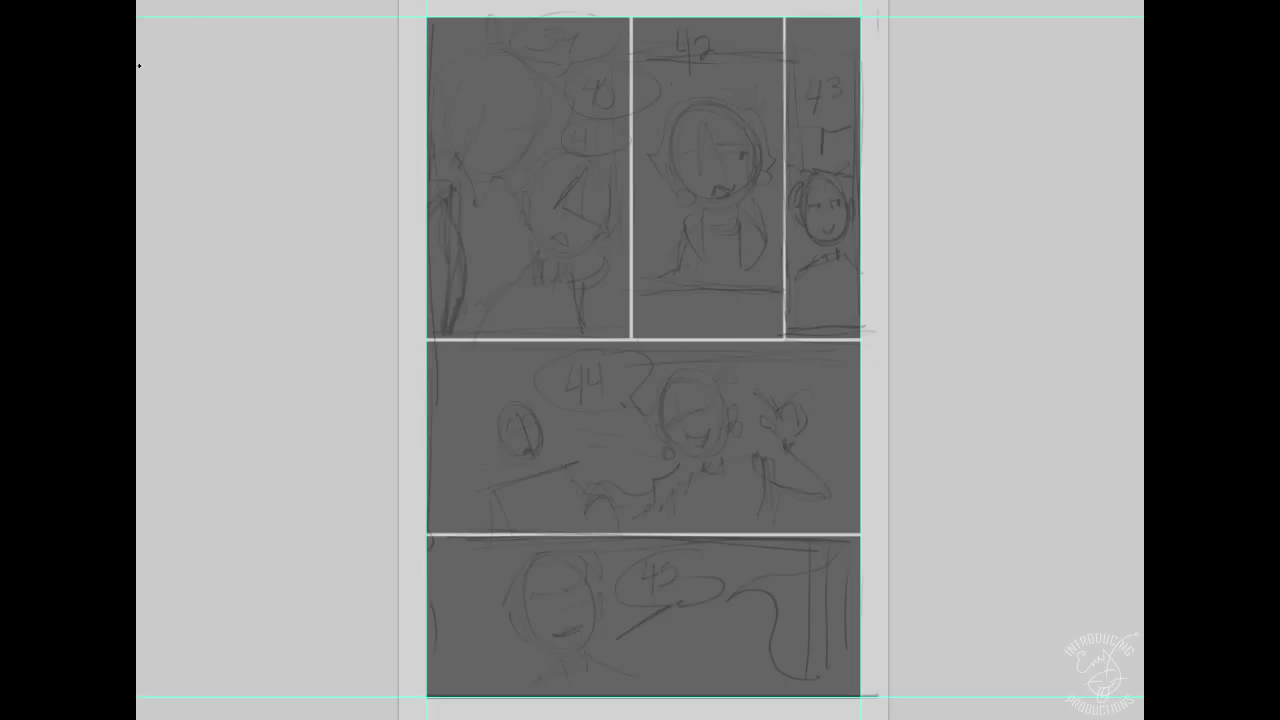
- Open the finished comic page ch_17_589.psd as a reference
right_click(470, 1)
click(514, 68)
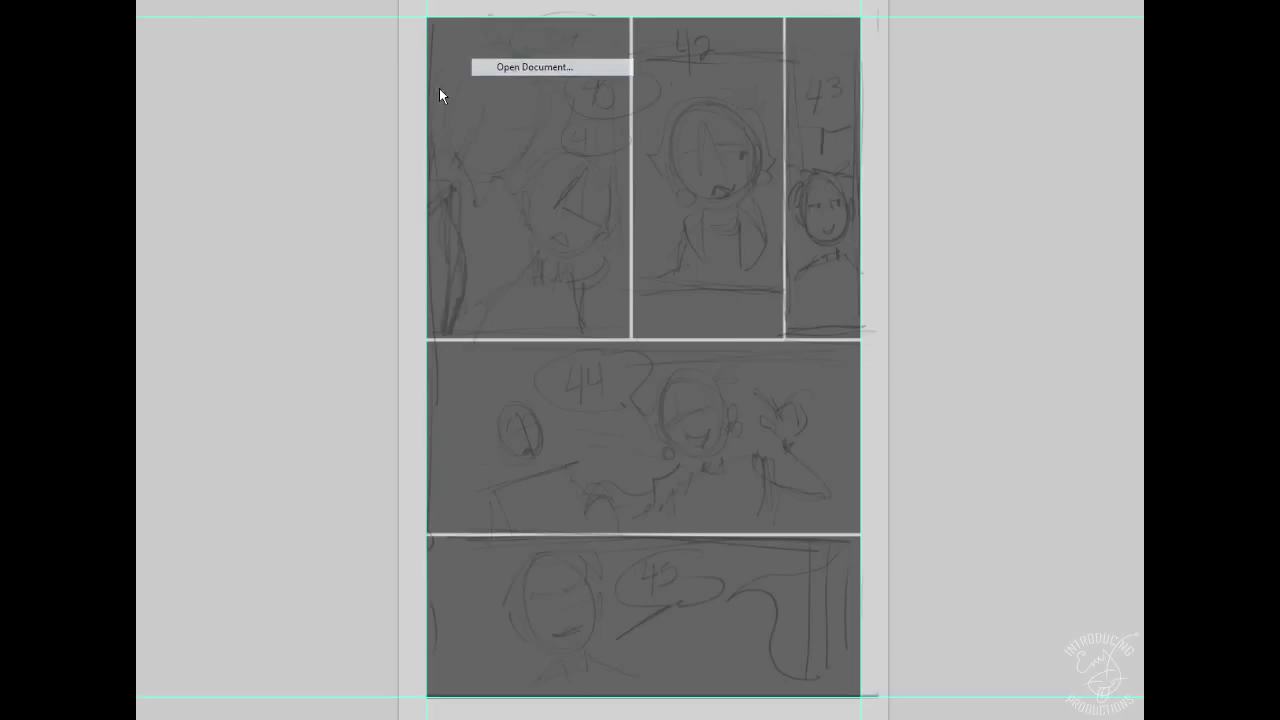
click(907, 270)
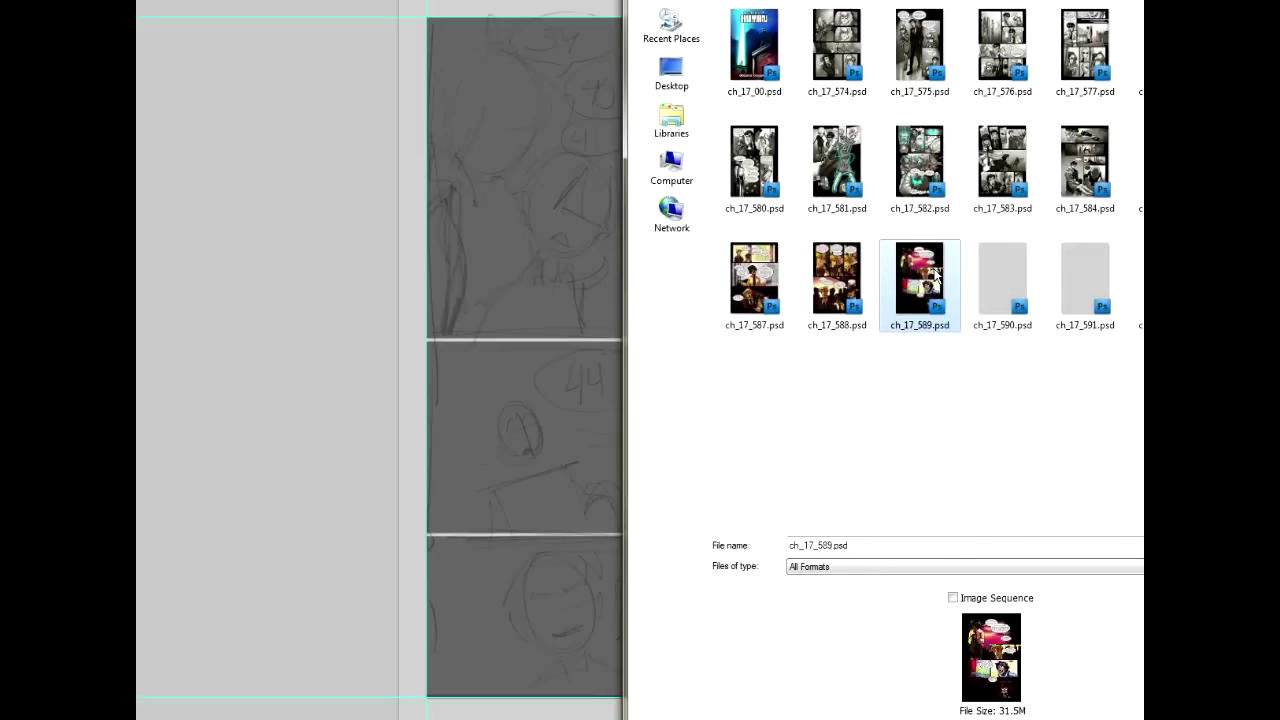
double_click(930, 278)
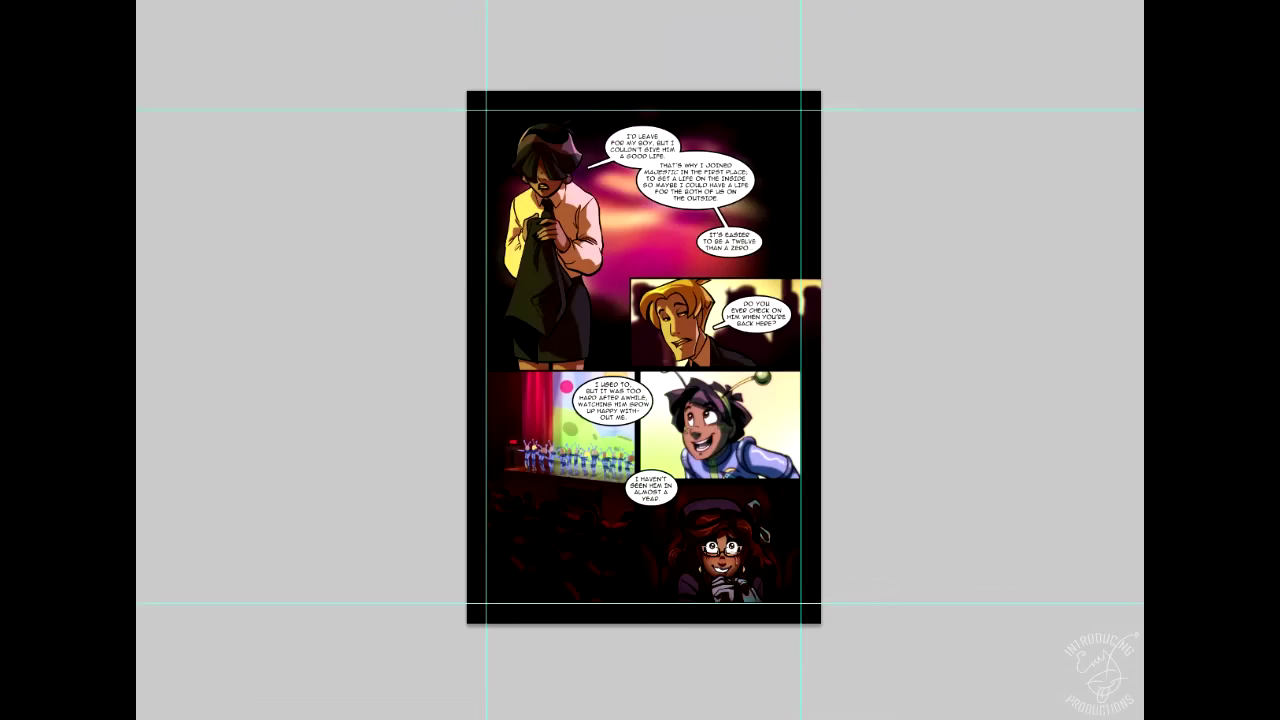
- Arrange the reference page and the layout page side by side and enlarge the reference to a matching size
mouse_move(472, 3)
mouse_down()
mouse_move(317, 277)
mouse_move(138, 371)
mouse_up()
drag(651, 244, 649, 245)
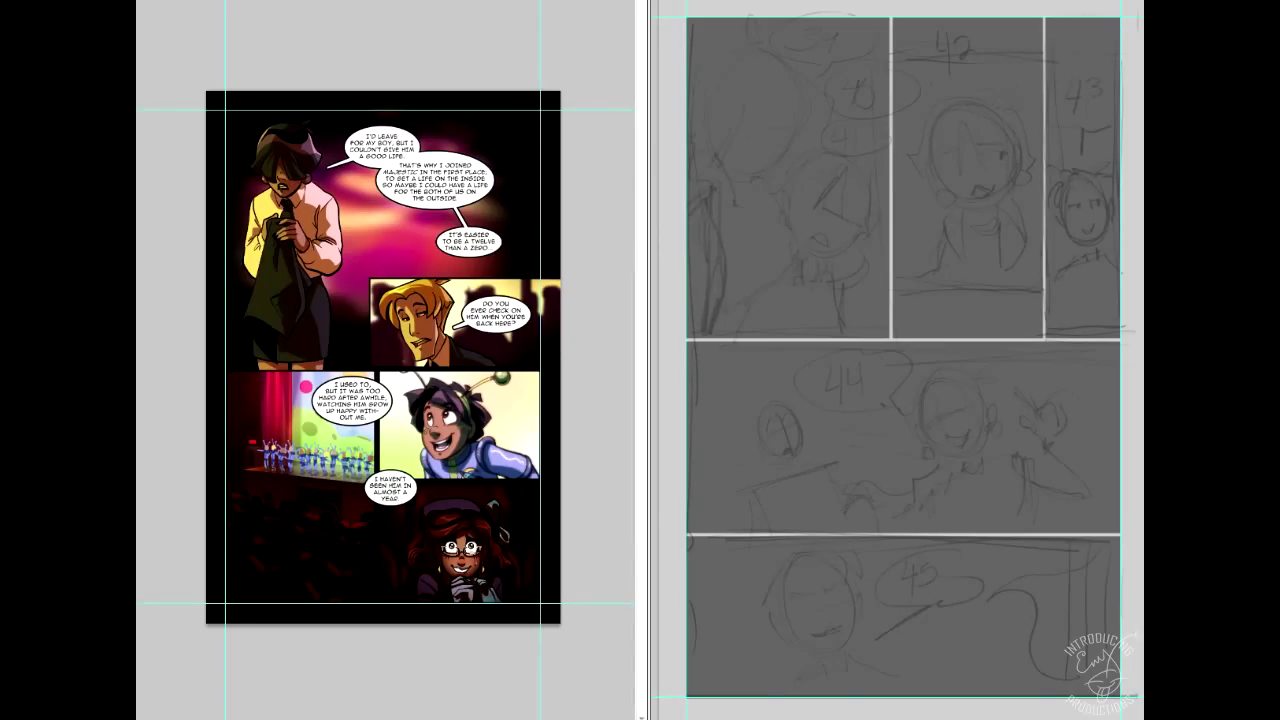
key(ctrl+0)
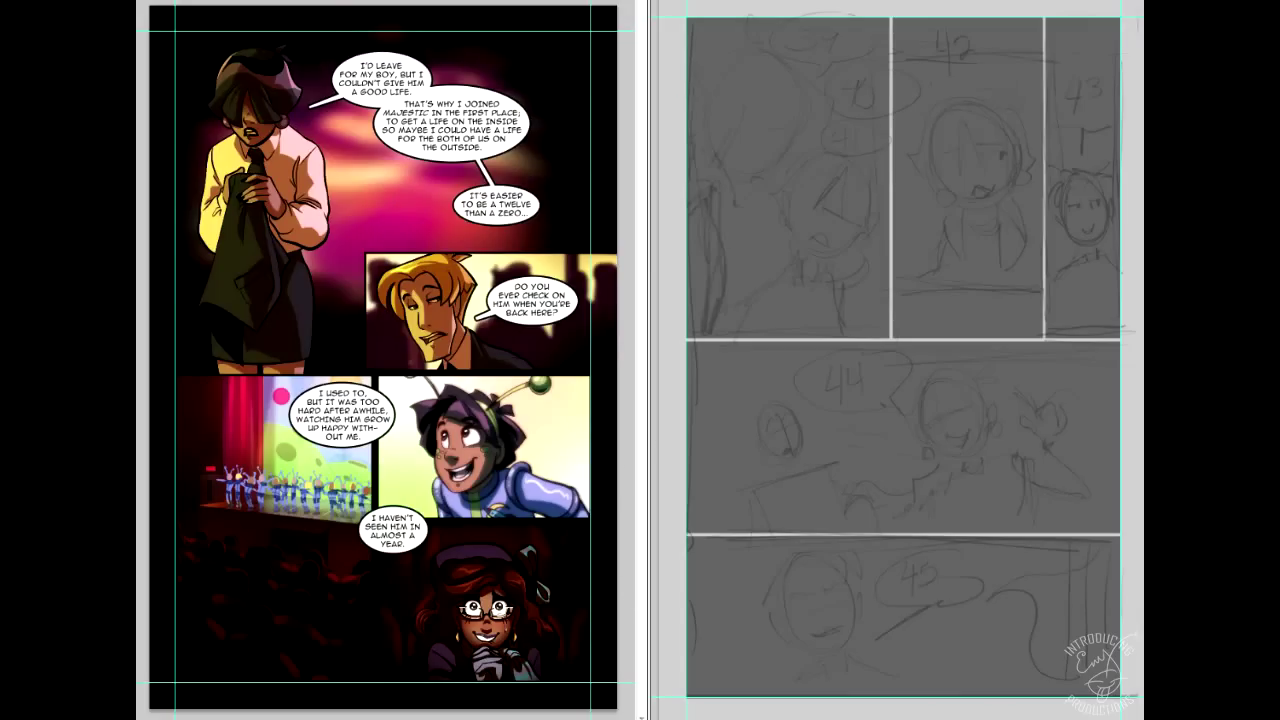
key(ctrl+plus)
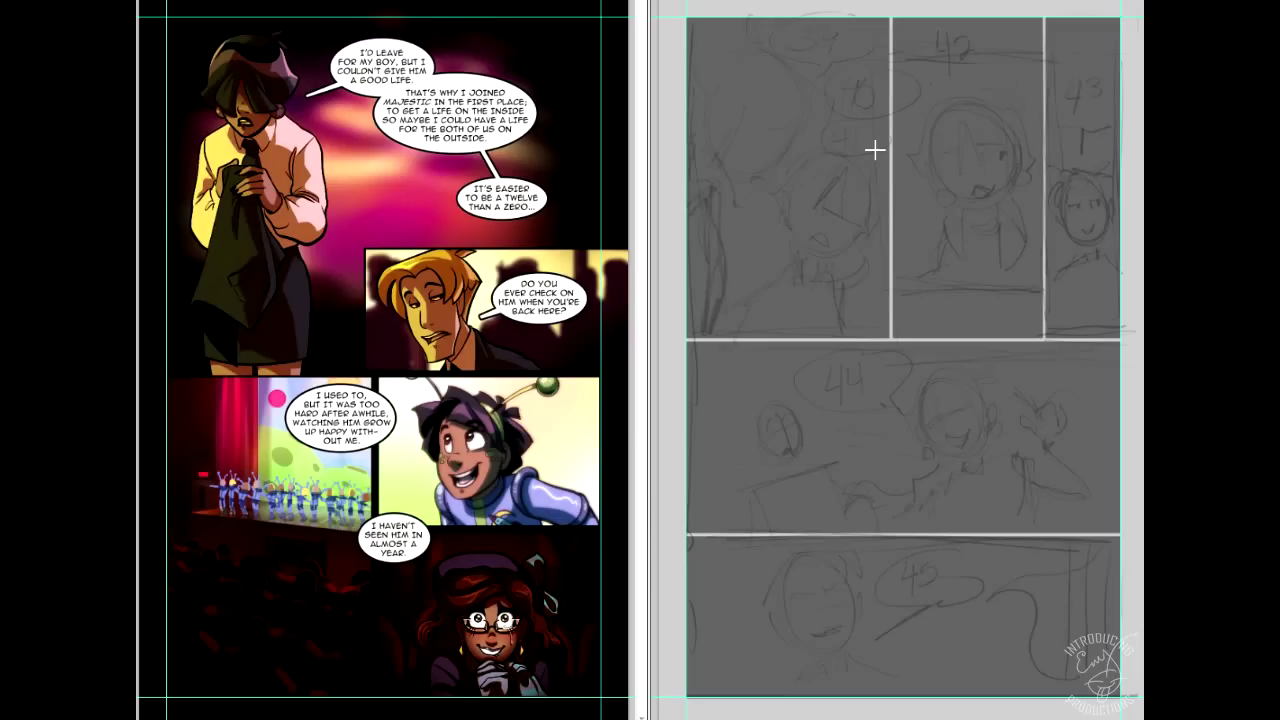
- Stretch the middle-row panel 44 horizontally past both side guides to the page edges
click(912, 492)
key(ctrl+t)
drag(687, 437, 657, 423)
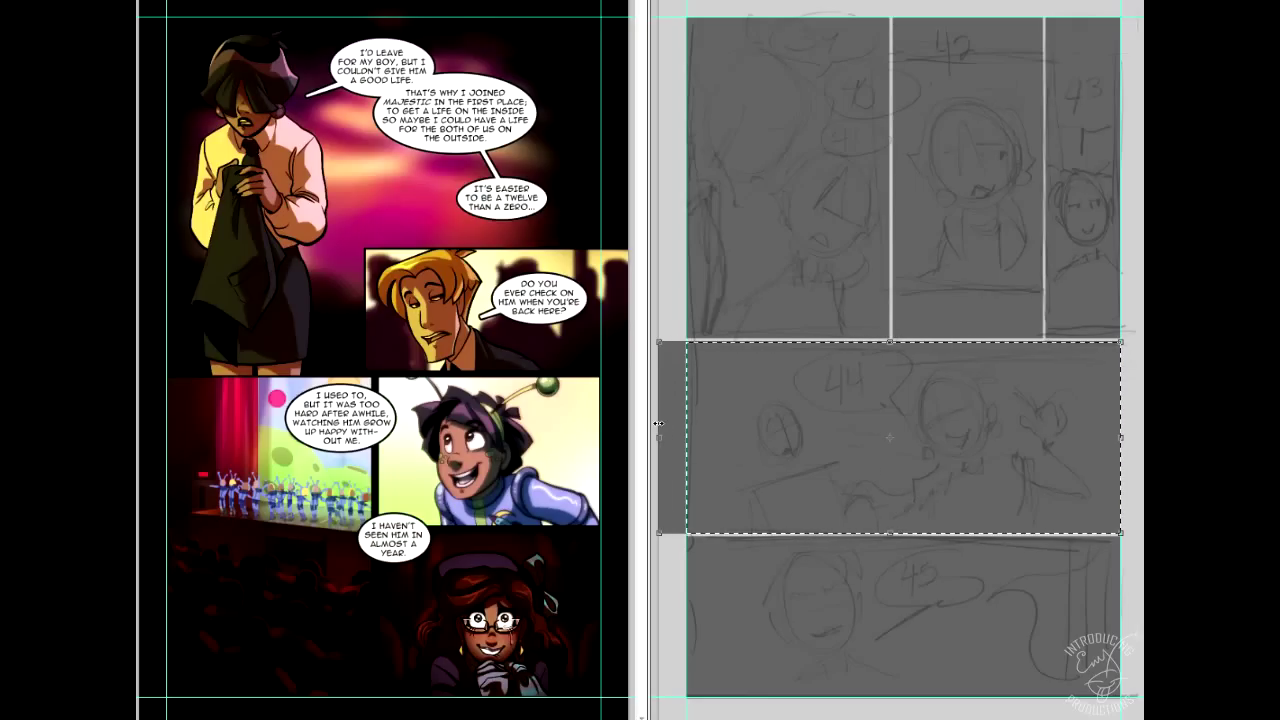
drag(1122, 437, 1144, 437)
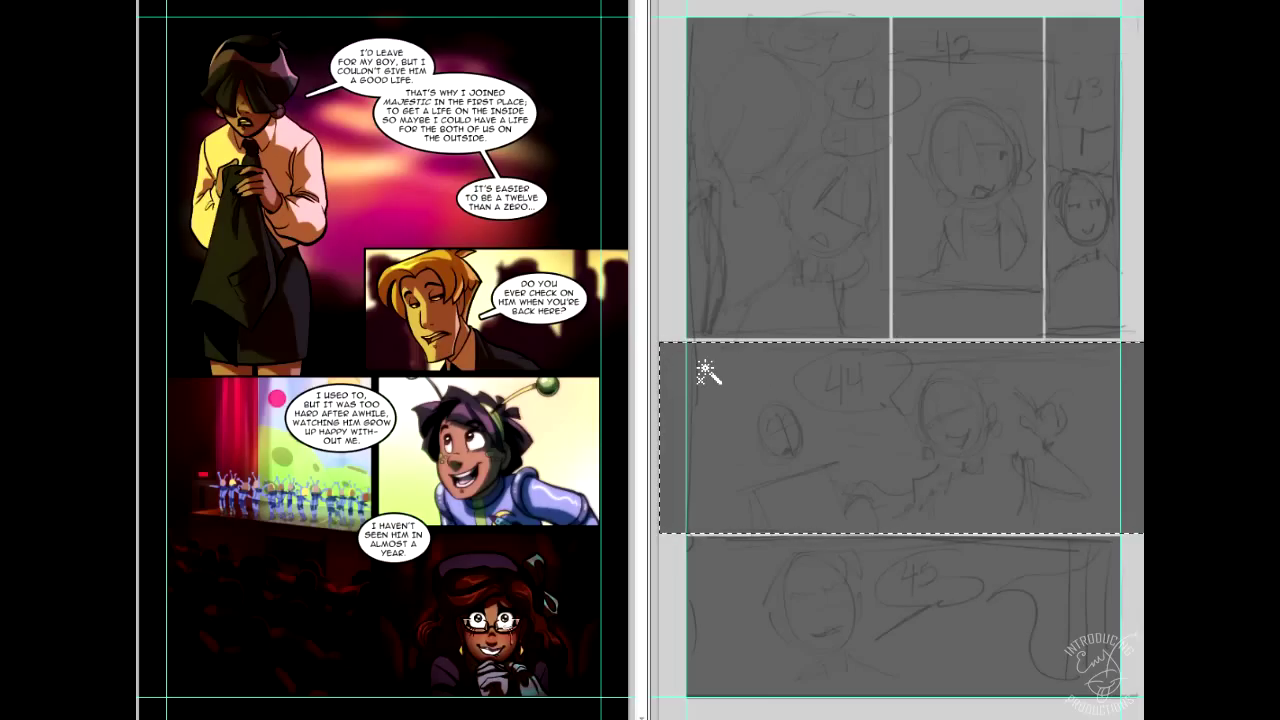
key(ctrl+d)
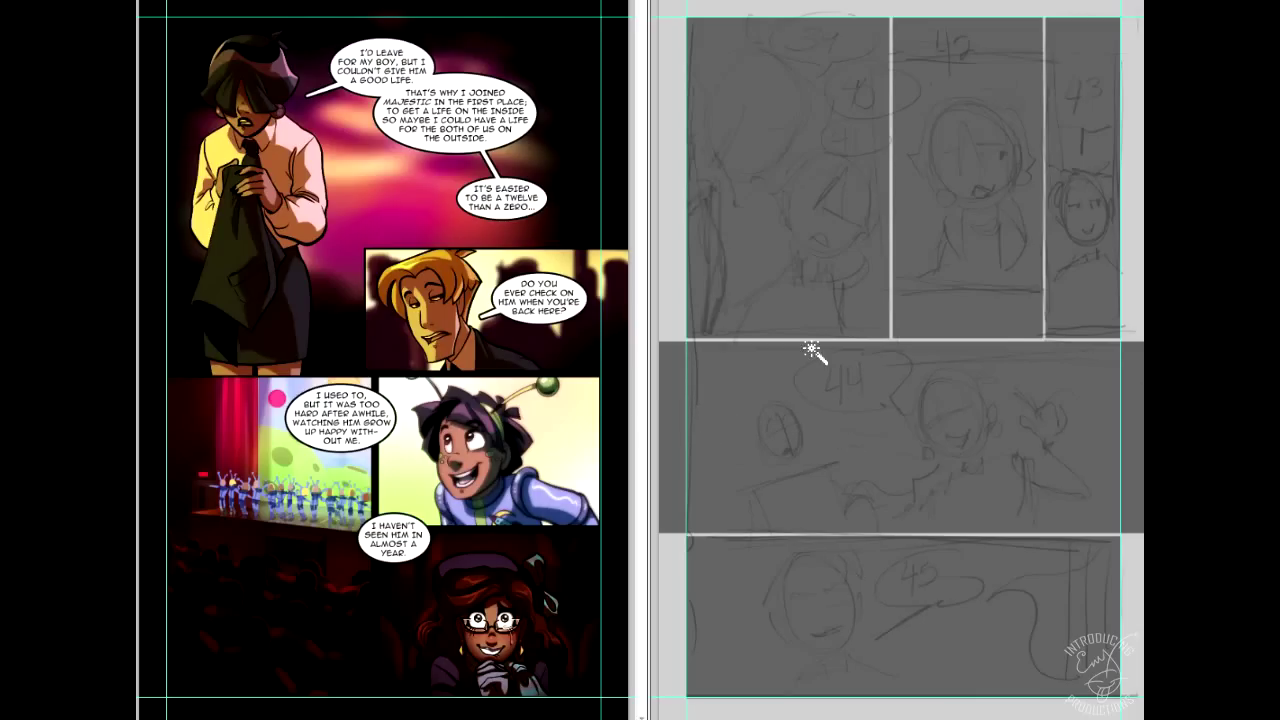
- Narrow the bottom-row panel 45 and shift it so that both of its sides sit inside the guides
click(886, 610)
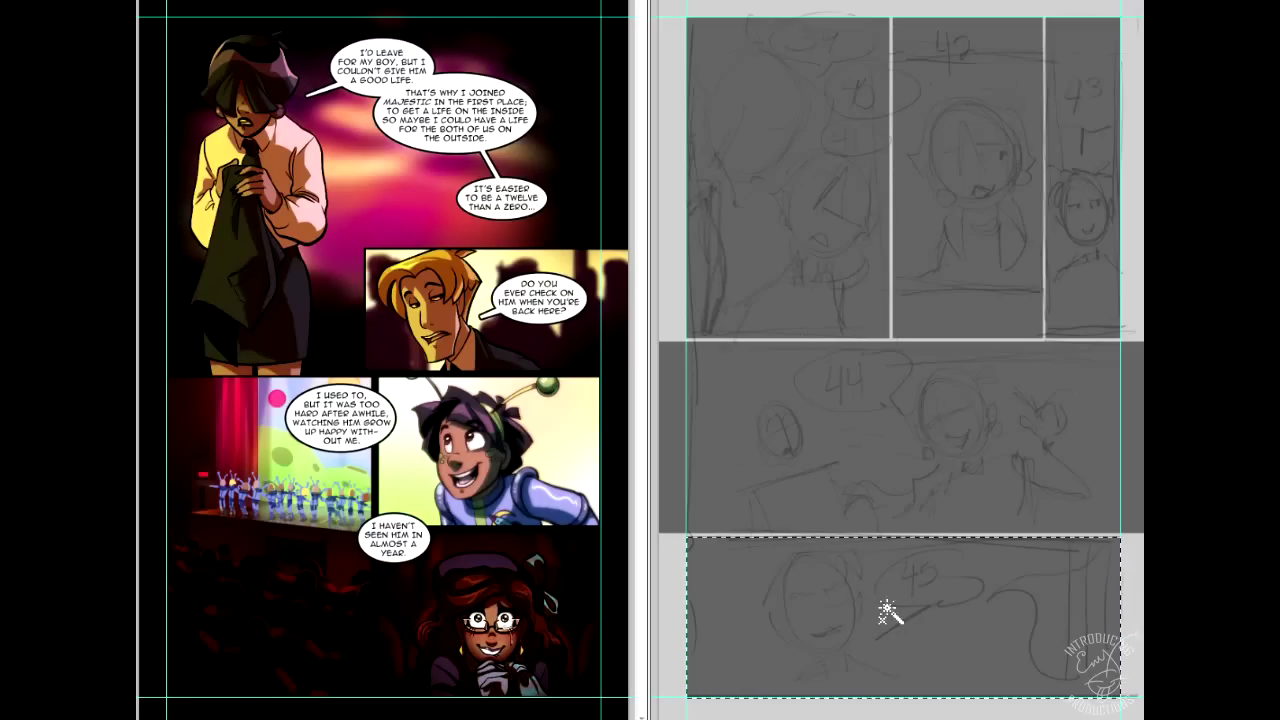
key(ctrl+t)
drag(1120, 616, 1070, 614)
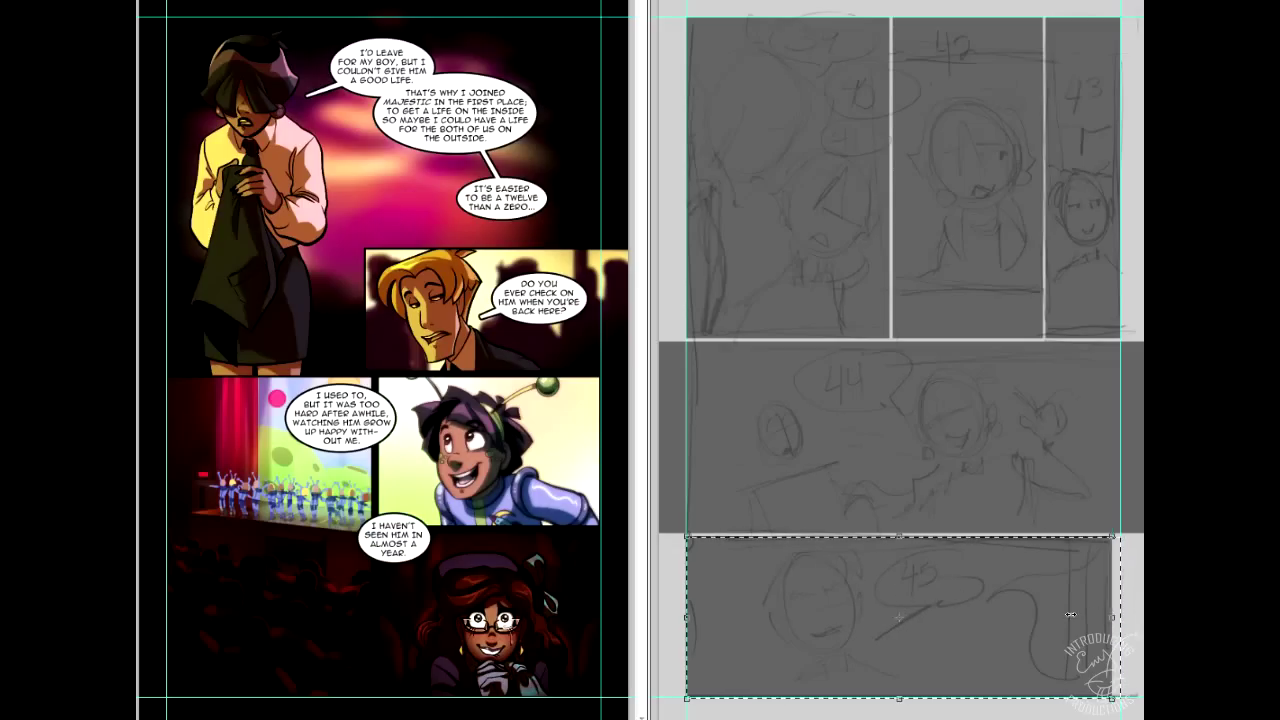
mouse_move(983, 643)
mouse_down()
mouse_move(1000, 654)
mouse_move(1008, 642)
mouse_up()
key(Return)
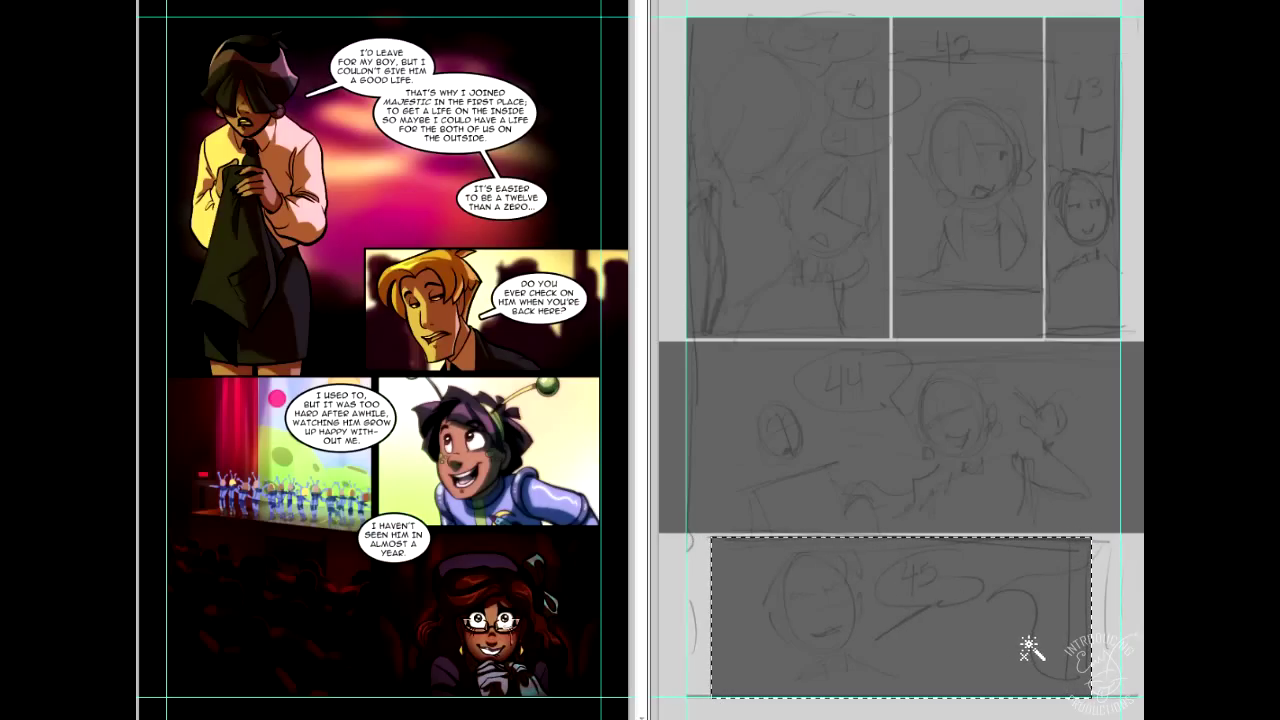
key(ctrl+d)
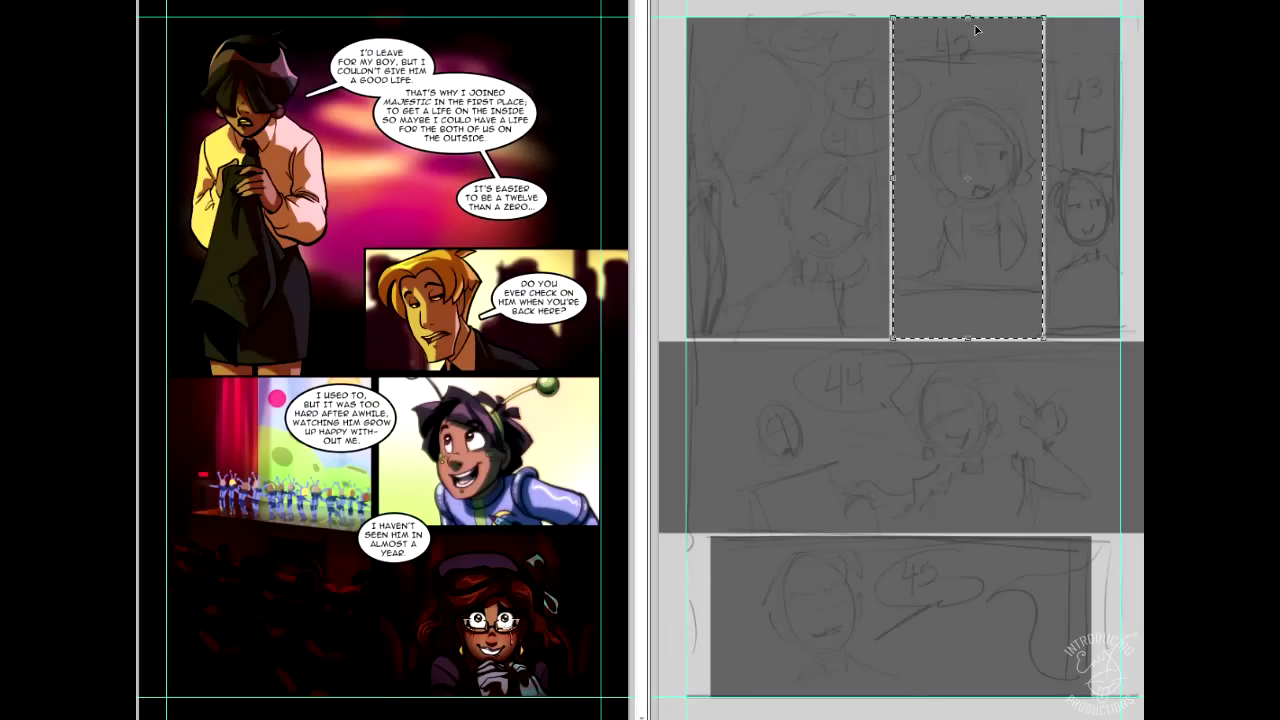
- Shorten panel 42 in the top row by pulling in its upper and lower edges to match the sketch
drag(968, 18, 968, 51)
drag(967, 343, 967, 296)
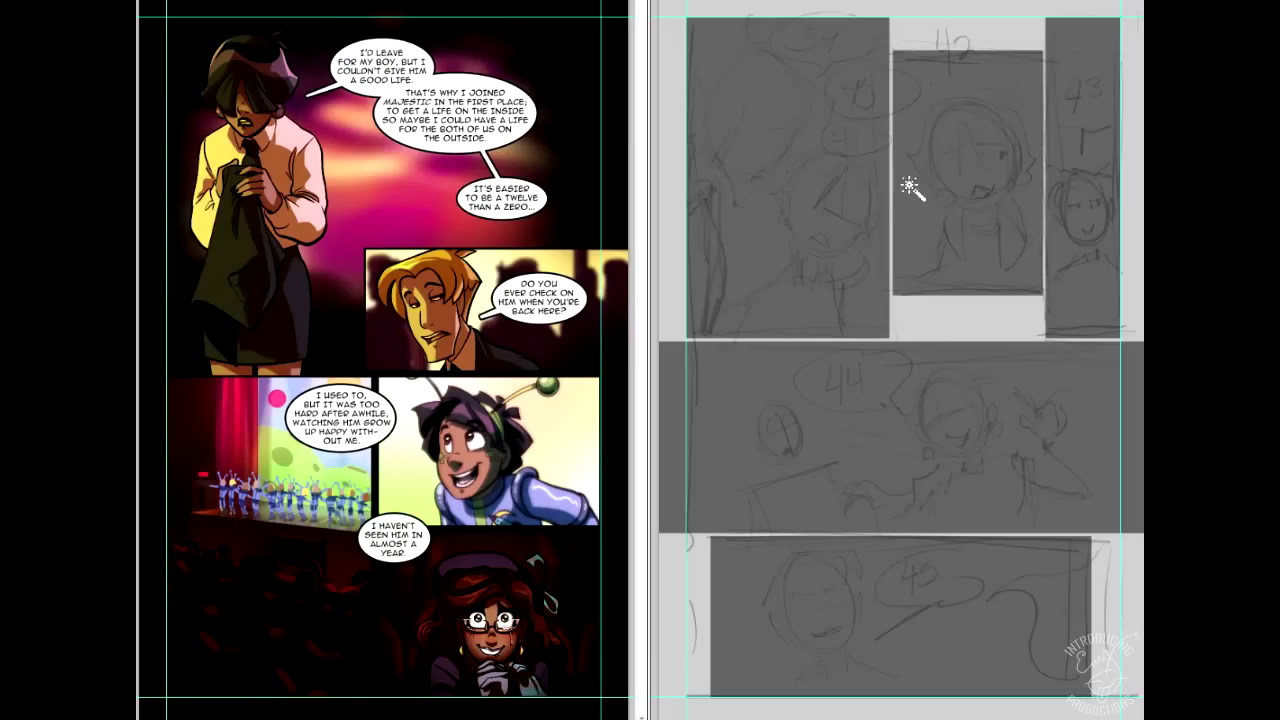
- Select all five gray panel fills, contract the selection slightly and clear the fill inside it, leaving thin panel outlines
click(857, 109)
shift+click(960, 126)
shift+click(1075, 125)
shift+click(980, 408)
shift+click(951, 571)
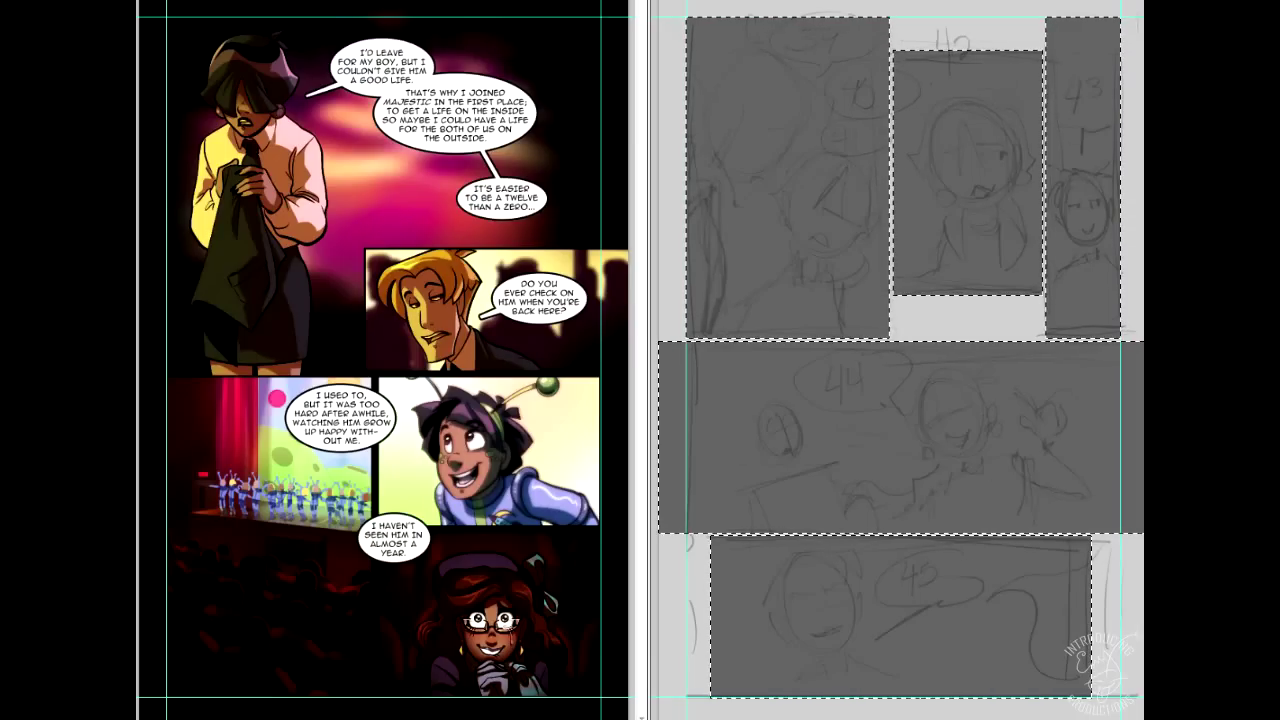
click(322, 0)
mouse_move(286, 0)
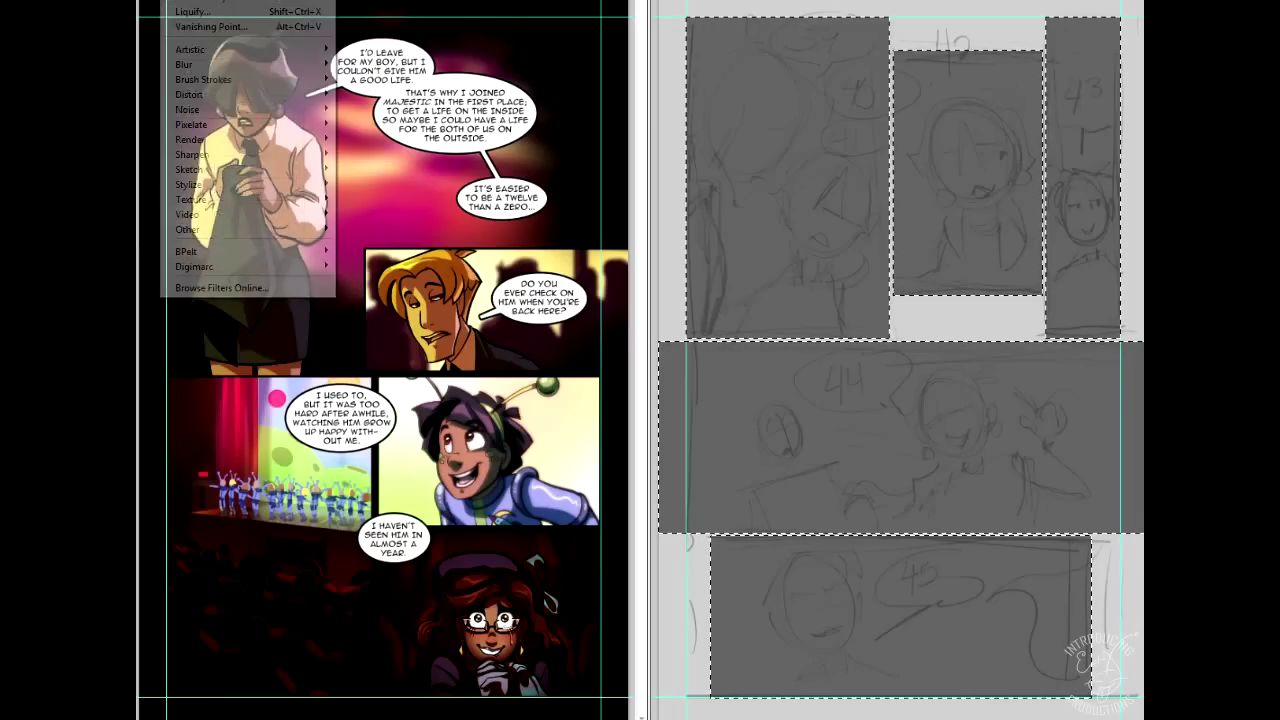
mouse_move(240, 110)
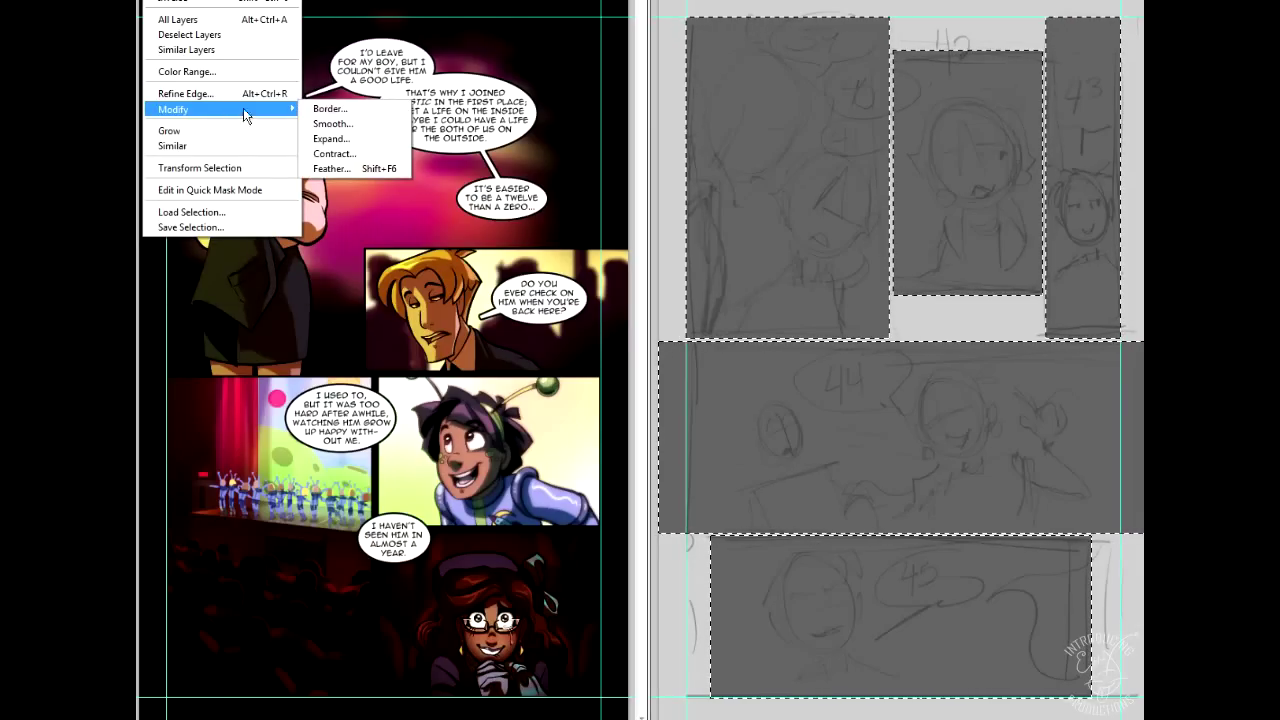
click(352, 154)
key(Return)
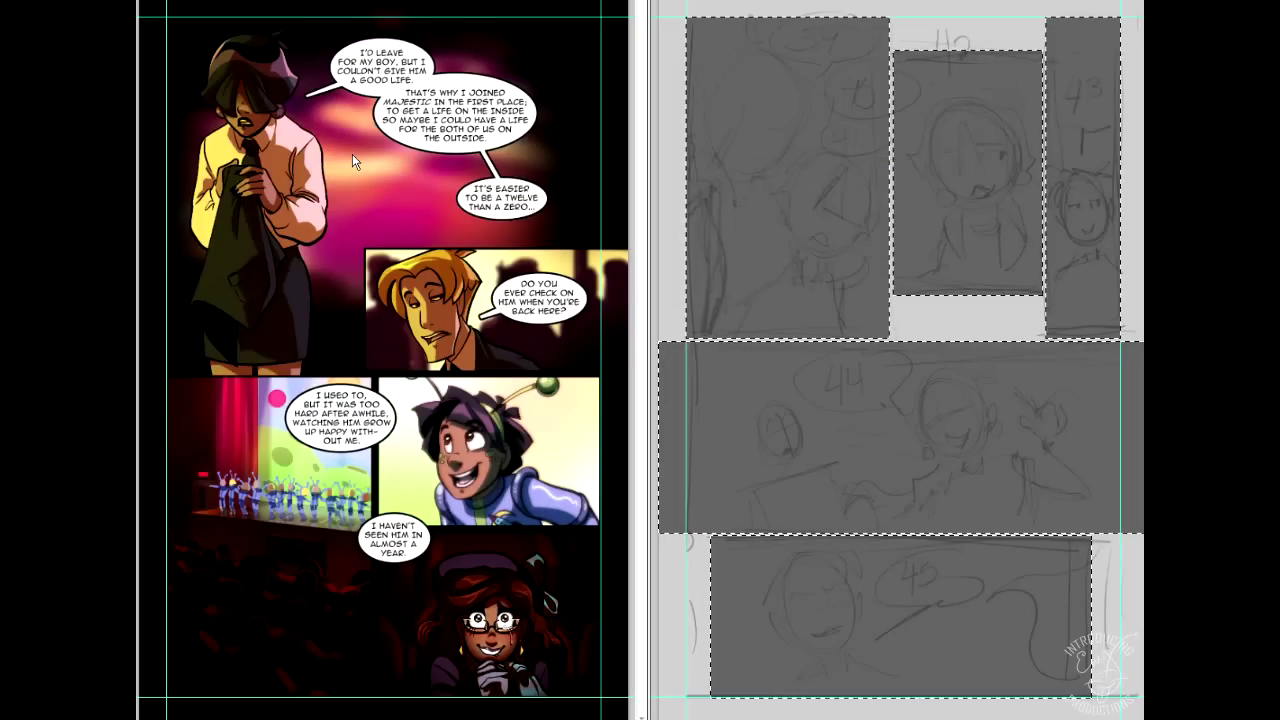
key(ctrl+d)
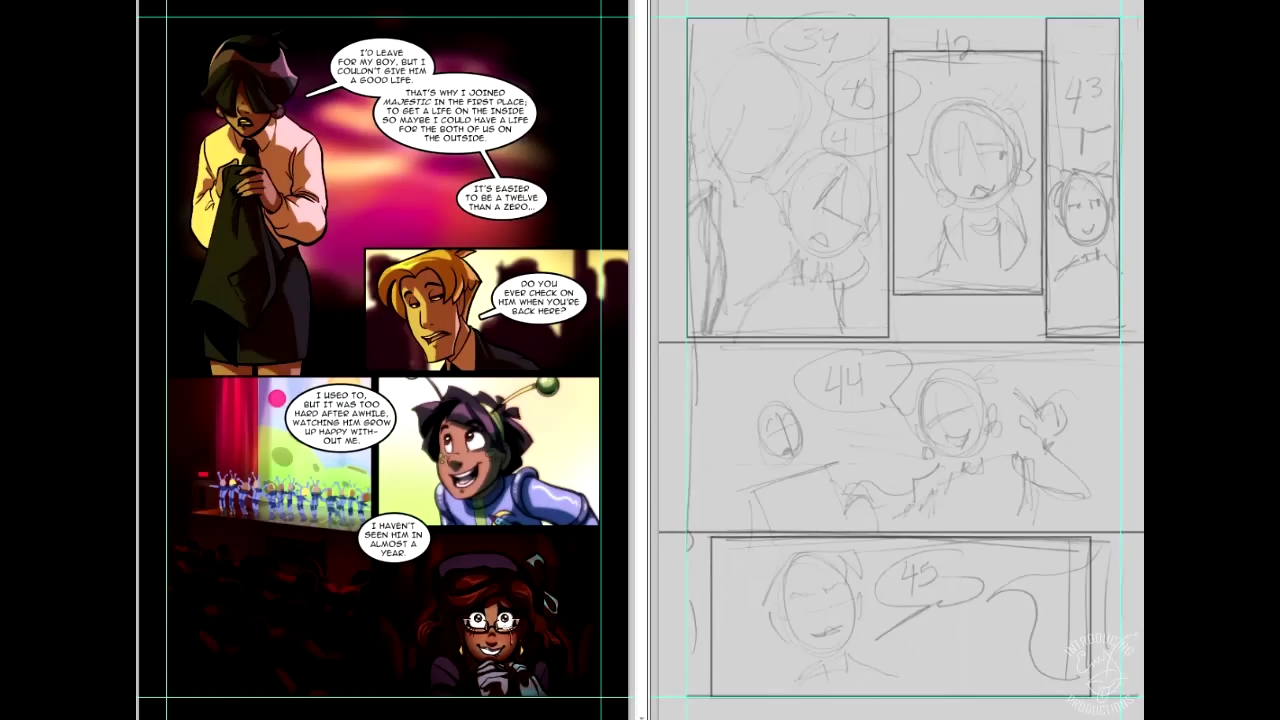
- Restore the panel layer to full opacity and fill the gutters and margins around the panels with black
key(0)
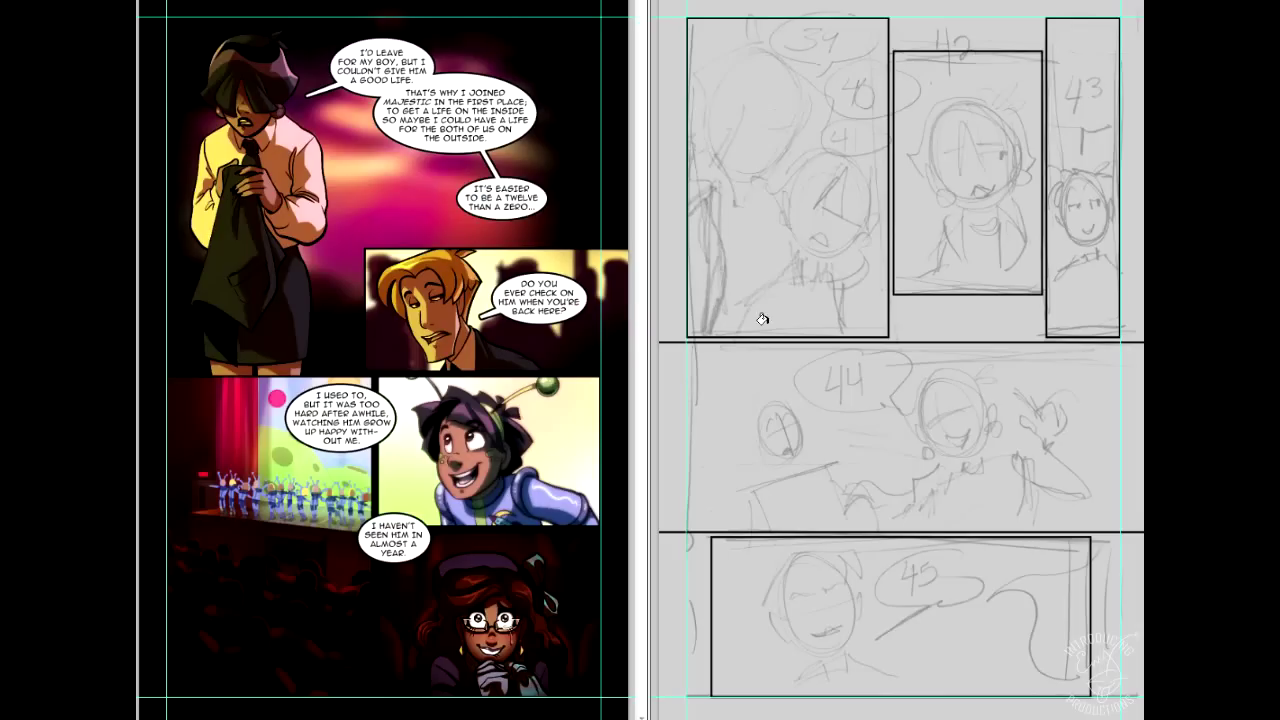
click(676, 300)
click(680, 609)
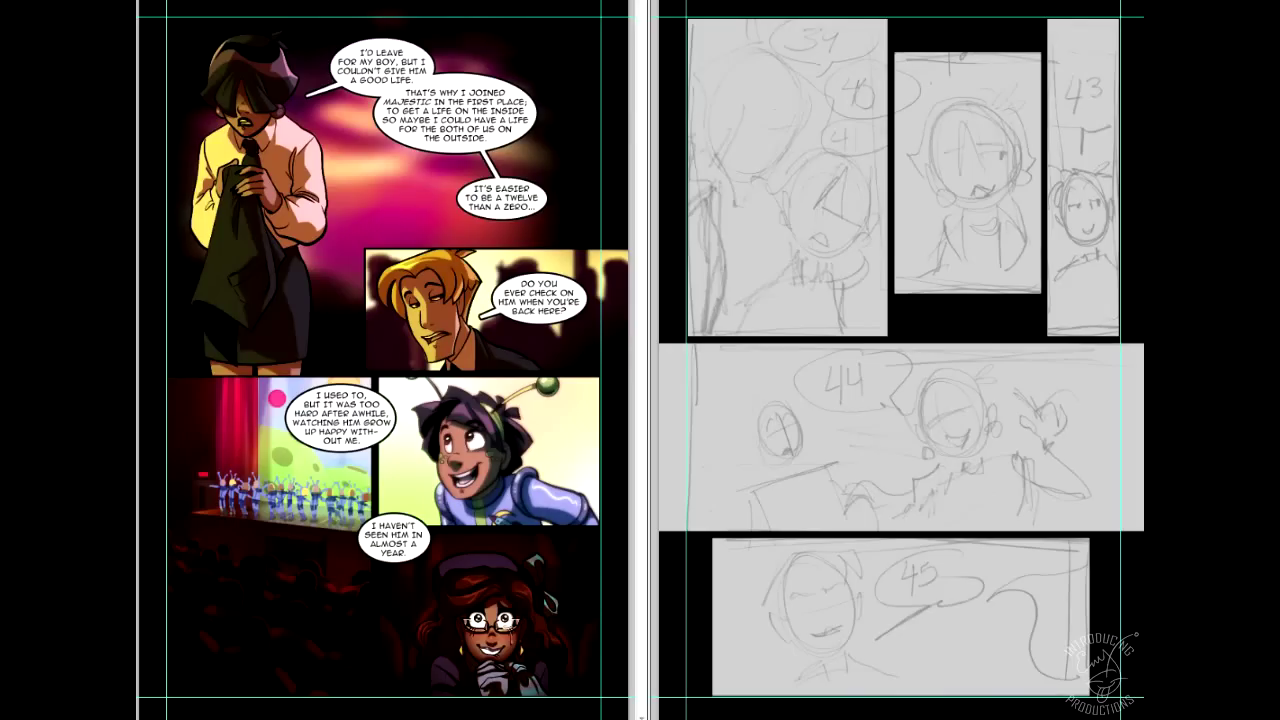
- Set the text color to black by sampling it from the reference page
click(578, 3)
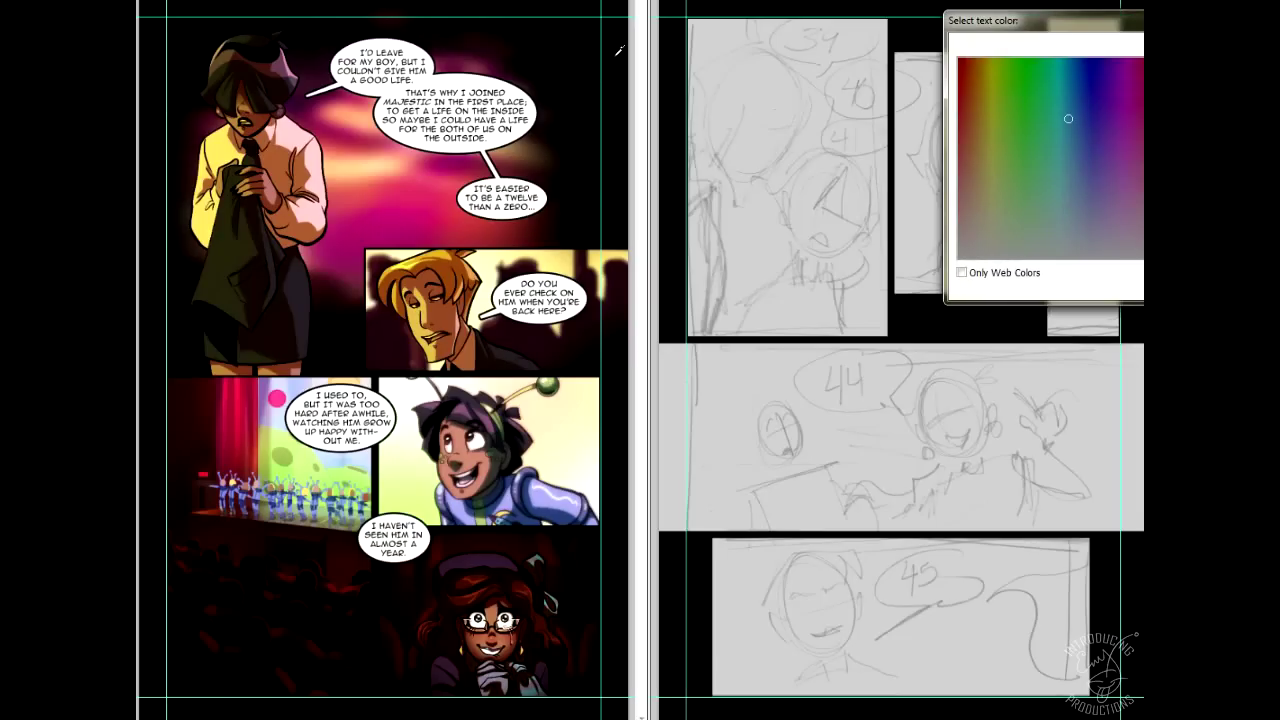
click(619, 56)
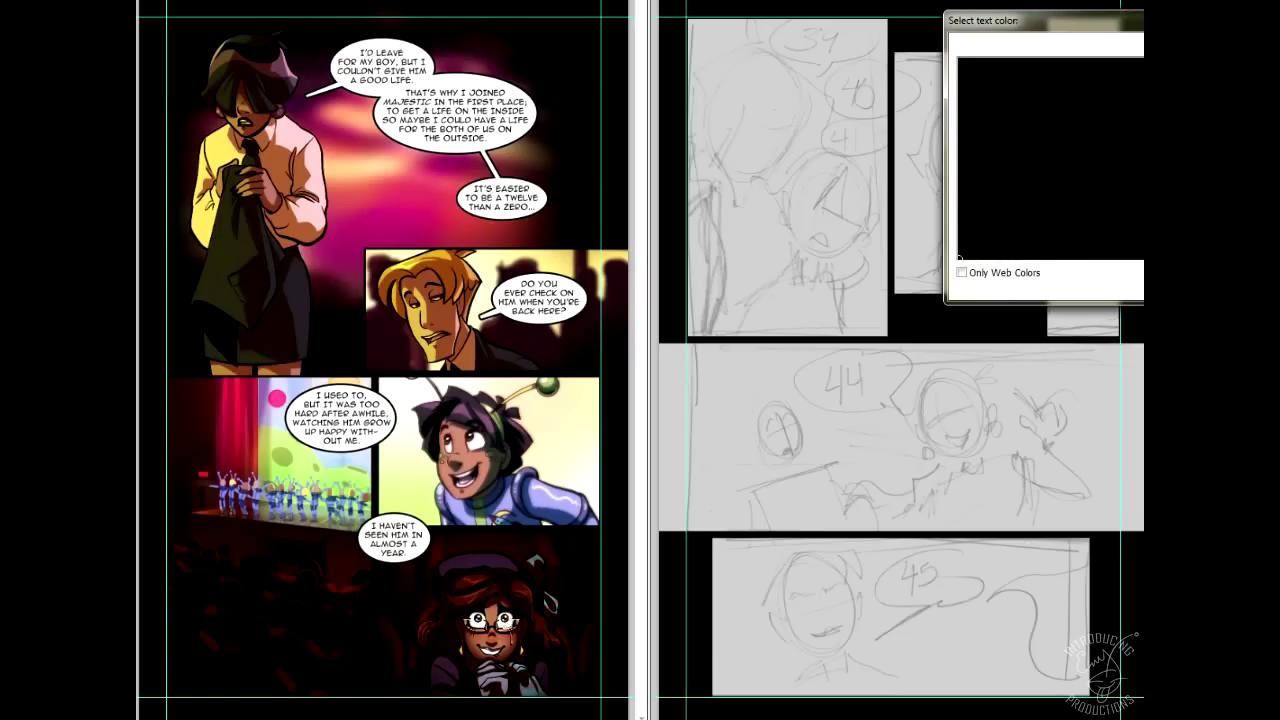
key(Return)
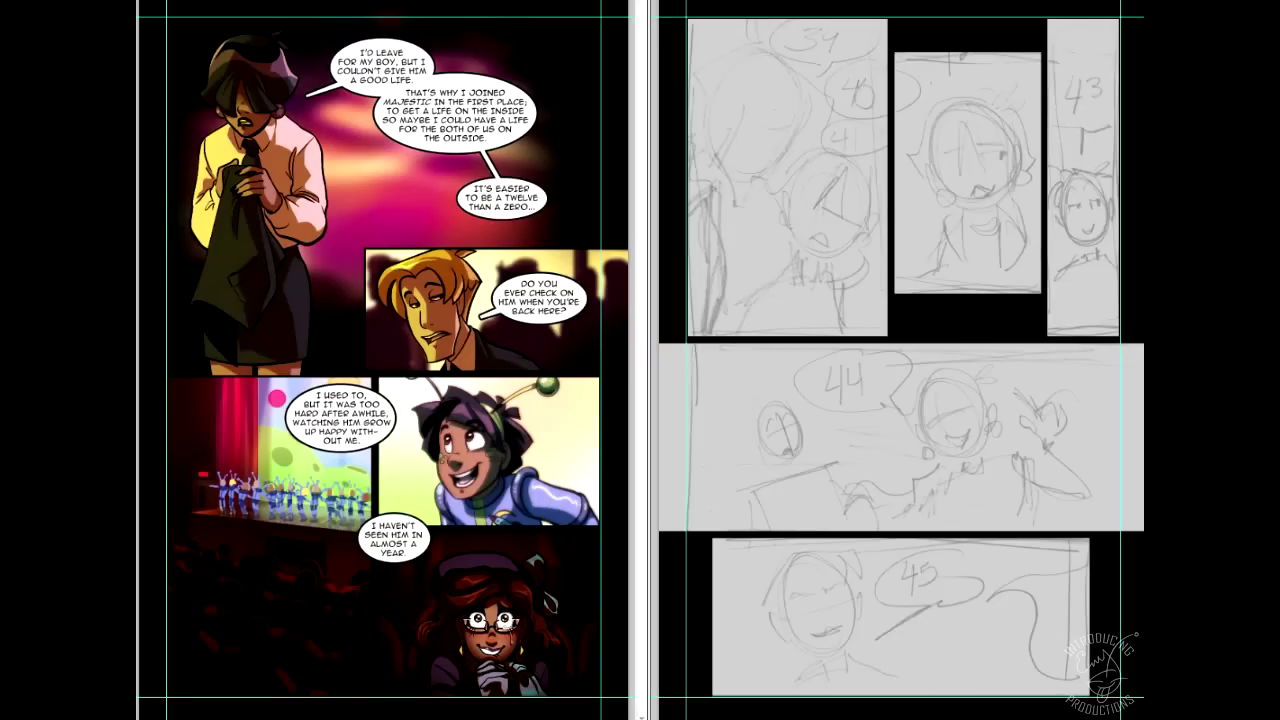
- Show the layout page on its own and add the dialogue "SO YOU KNOW HOW I'M FEELING THEN." across the first panel
click(455, 2)
click(422, 54)
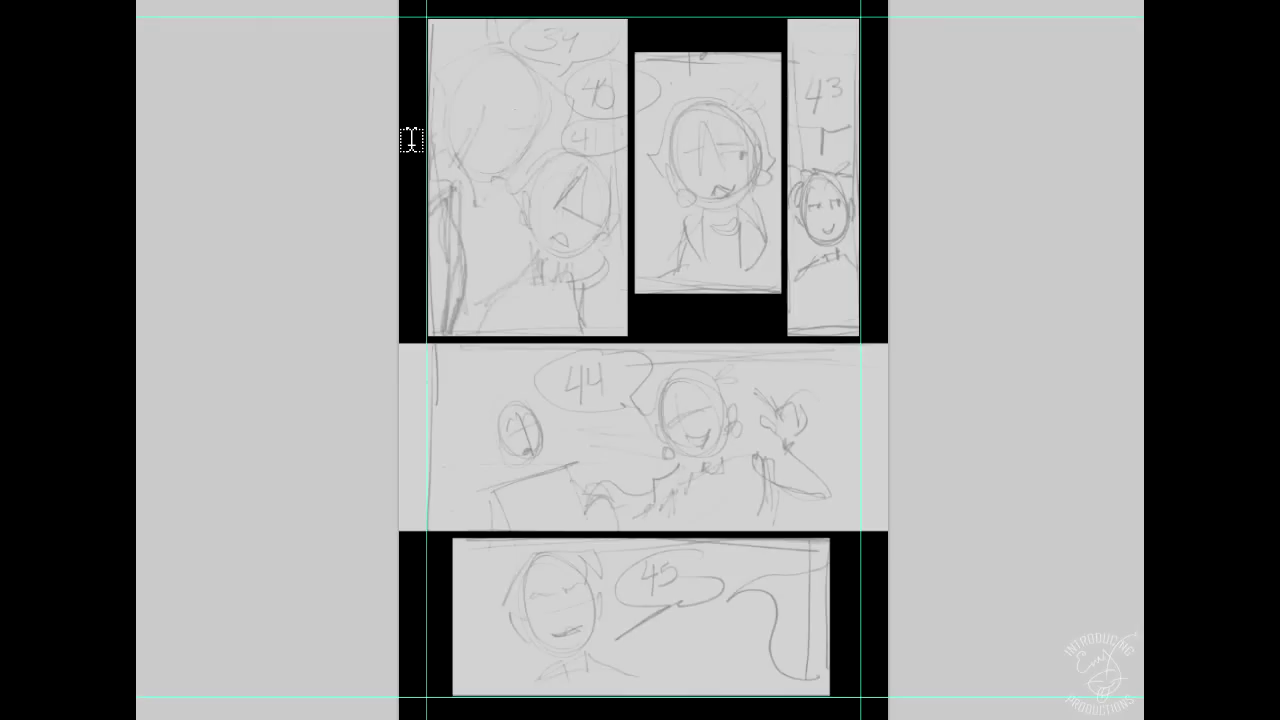
click(511, 174)
text(SO YOU KNOW HOW I'M)
text(FEELING THEN.)
drag(534, 239, 582, 250)
key(ctrl+a)
key(Tab)
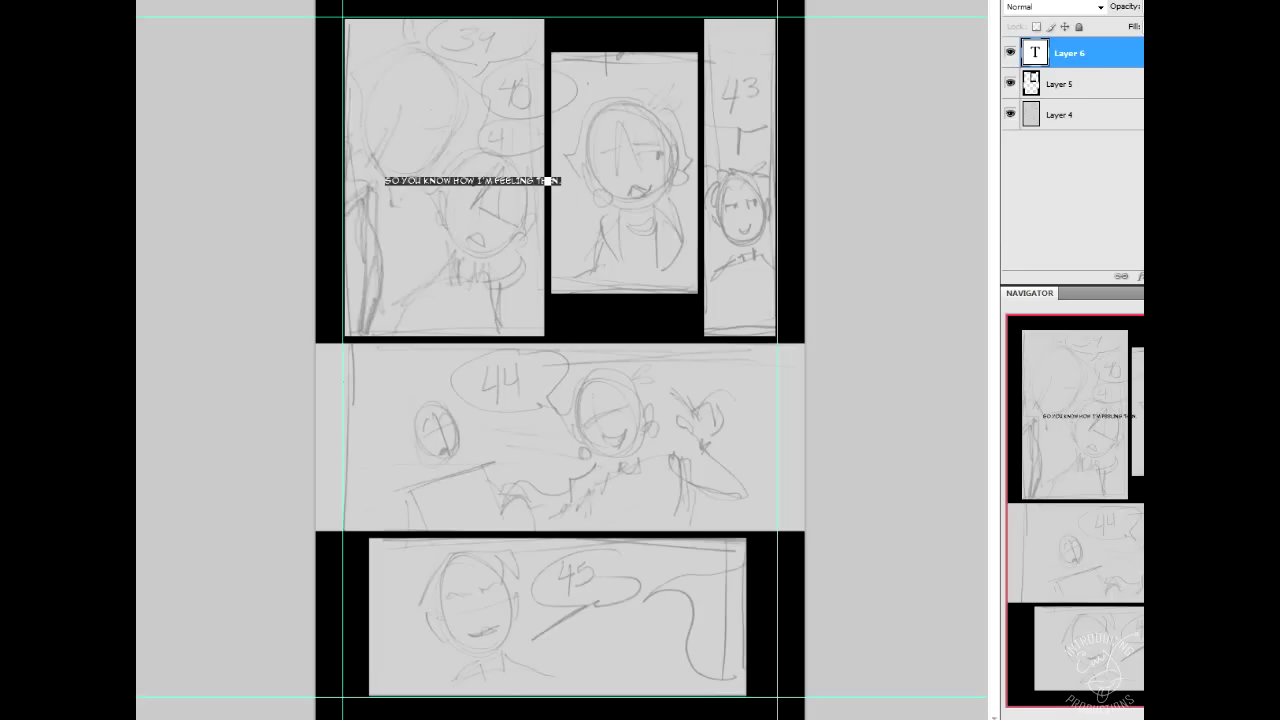
key(Tab)
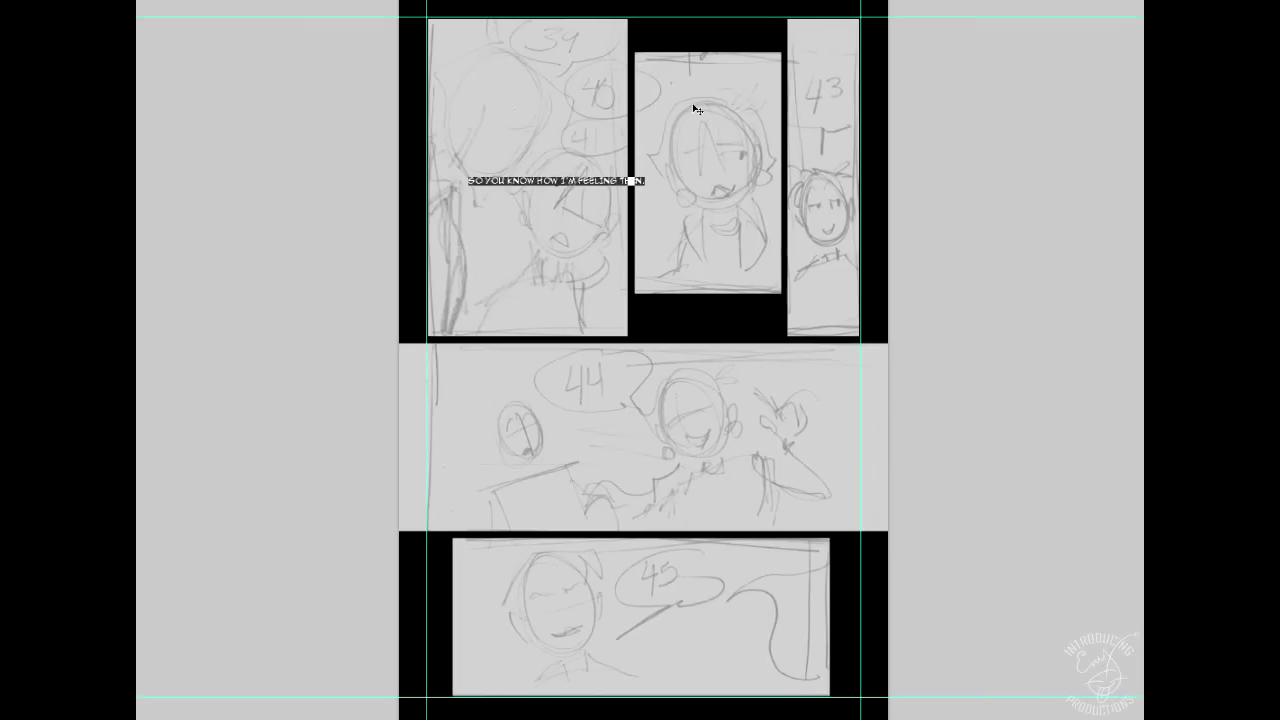
click(535, 181)
drag(545, 268, 531, 290)
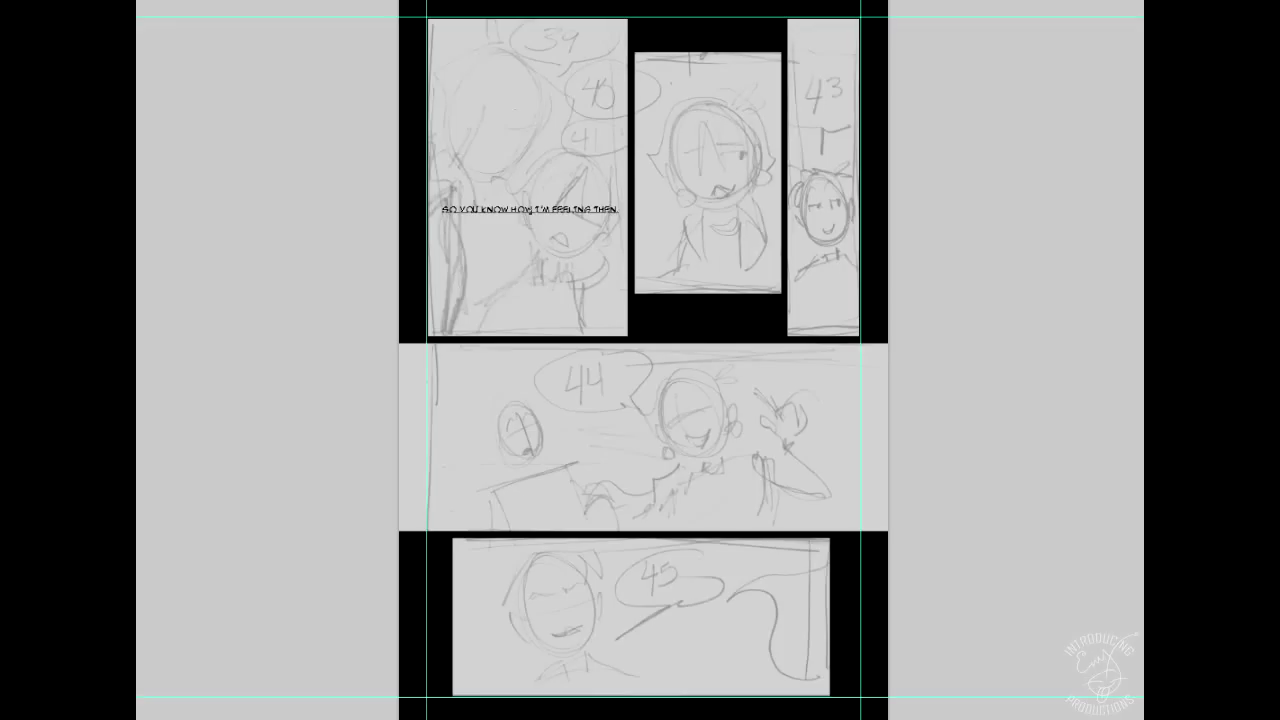
- Change the anti-aliasing setting for the whole dialogue line in the first panel
key(ctrl+plus)
key(ctrl+plus)
scroll(398, 41, up, 5)
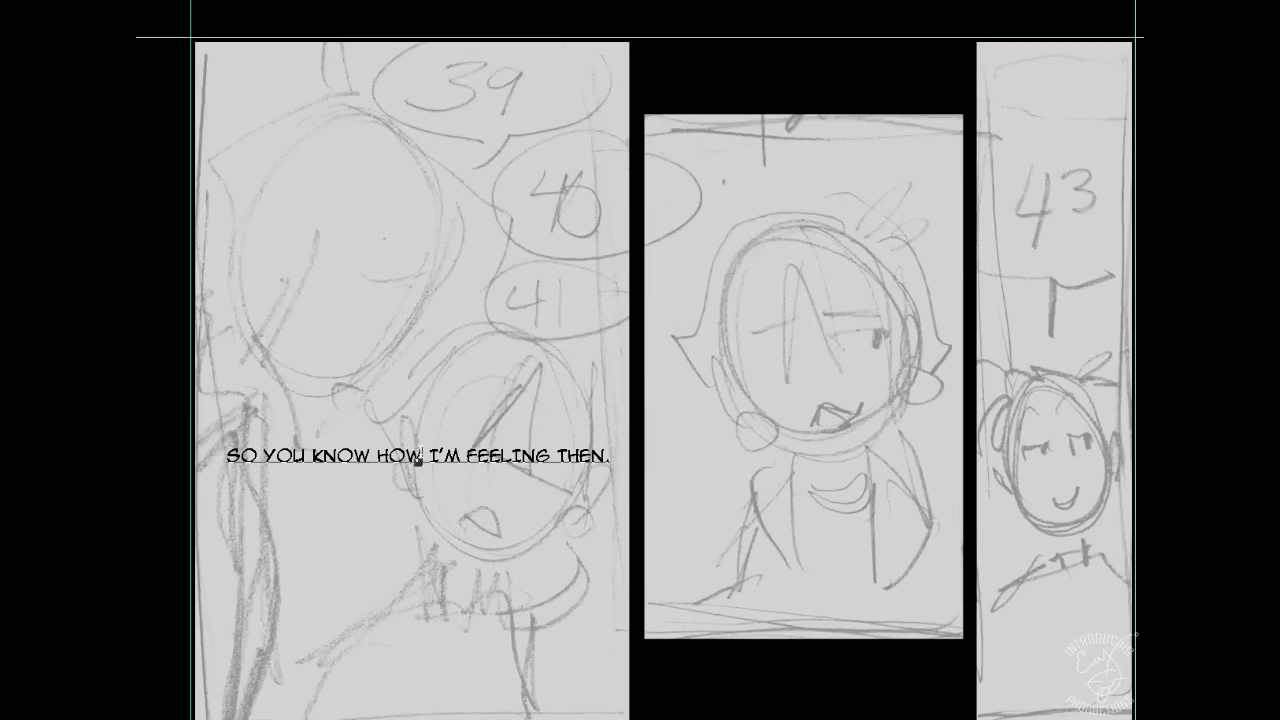
key(ctrl+a)
click(466, 1)
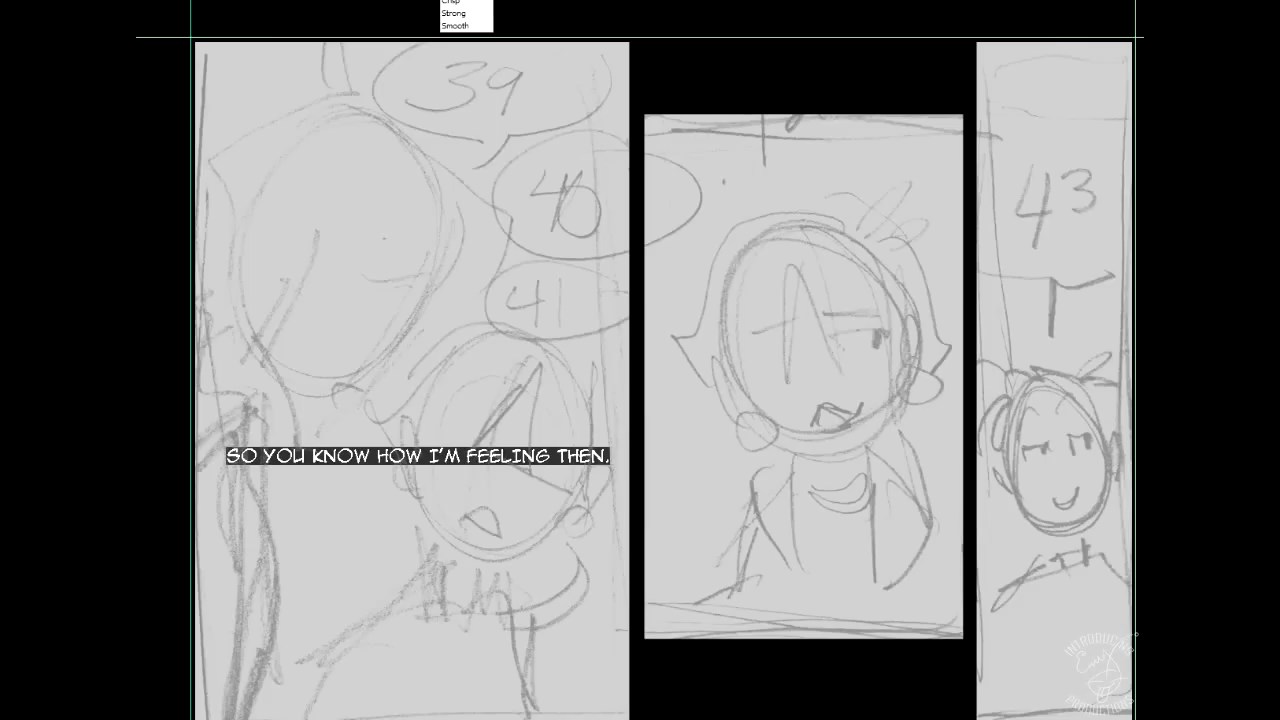
click(468, 6)
- Break the dialogue into "SO YOU / KNOW HOW I'M / FEELING THEN." and place it in sketched balloon 39
click(390, 456)
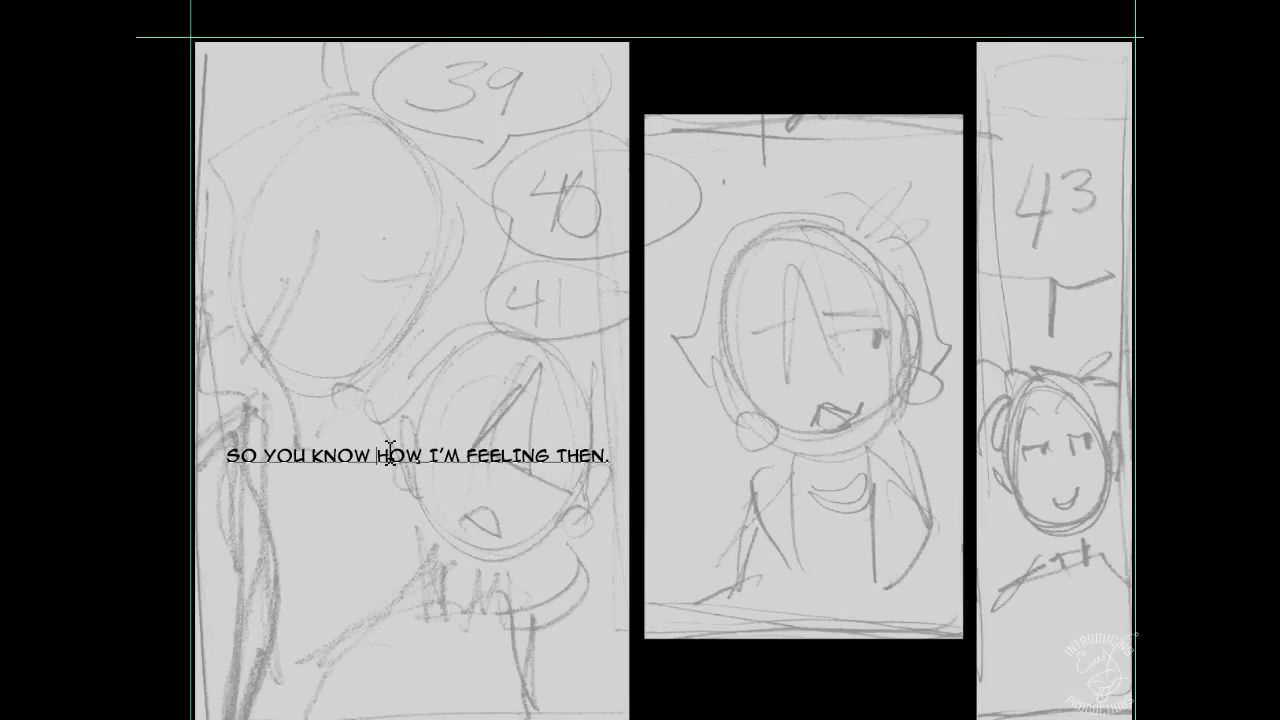
key(BackSpace)
key(Return)
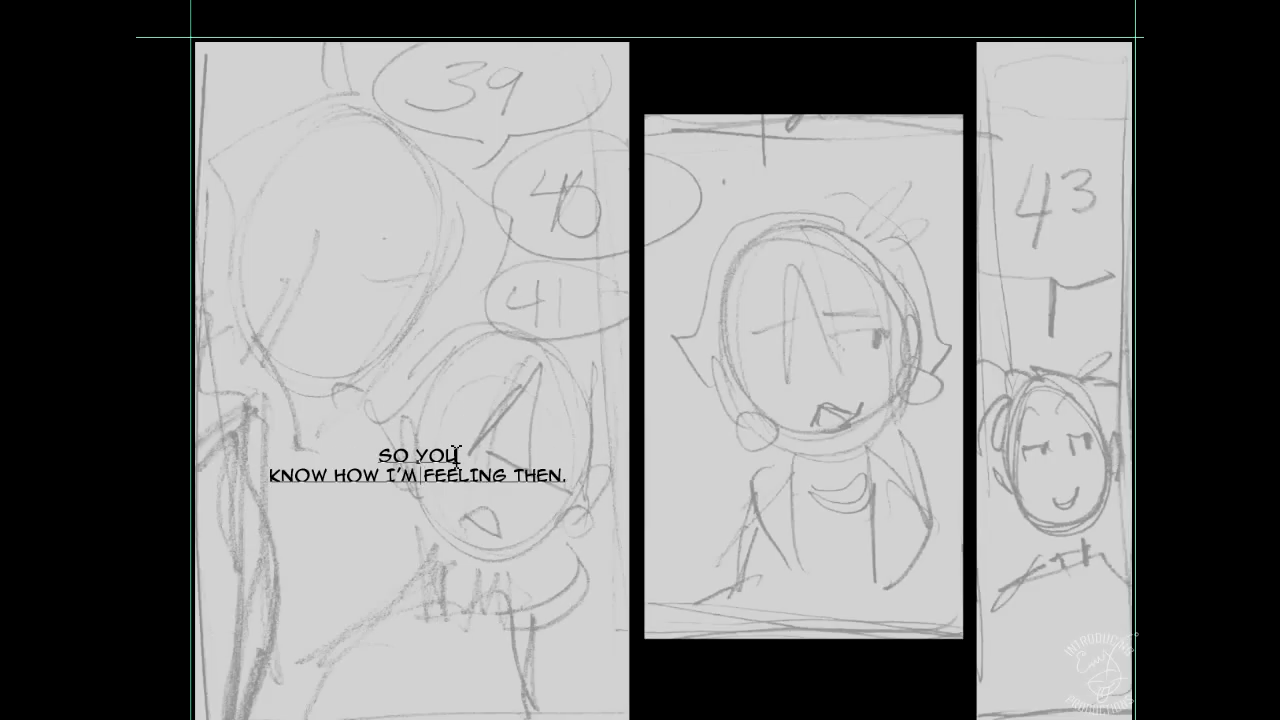
key(BackSpace)
key(Return)
drag(500, 573, 564, 199)
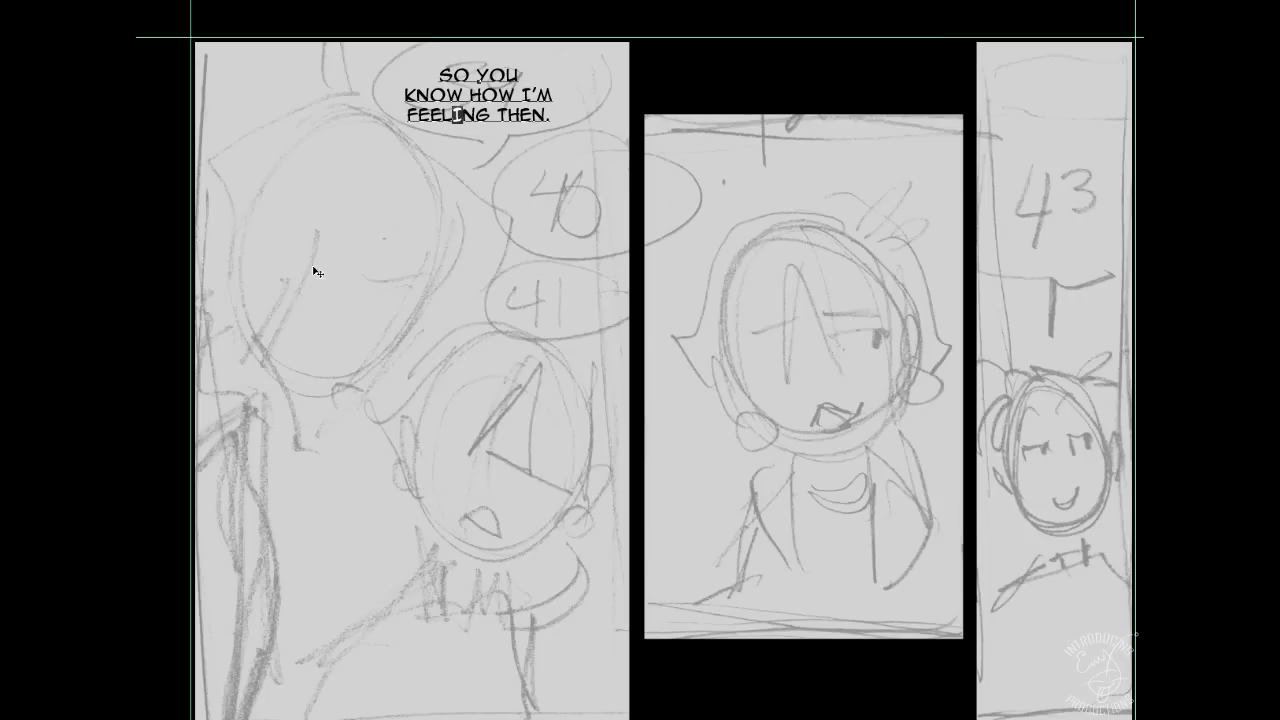
click(199, 286)
- Add the two-line dialogue "ABOUT / YOUR GIRL?" and place it at the upper part of sketched balloon 40
click(520, 214)
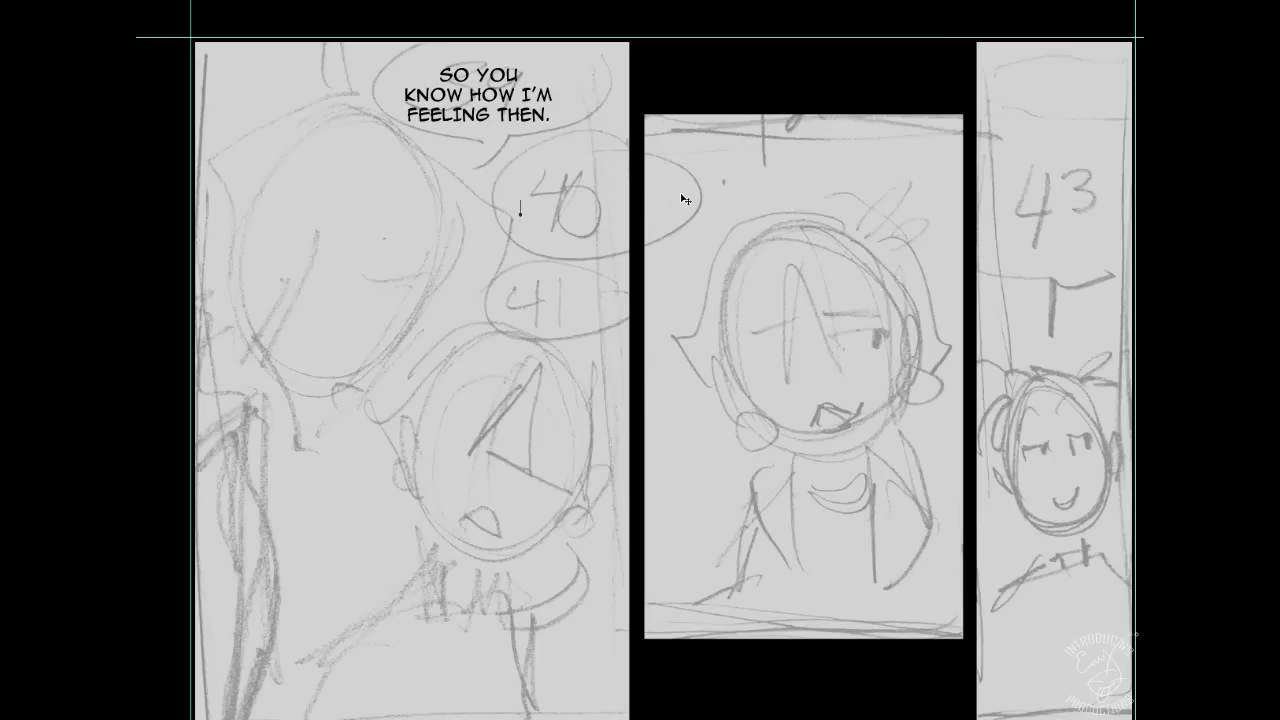
text(AB)
text(OUT)
text(YOU )
text(R GIRL?)
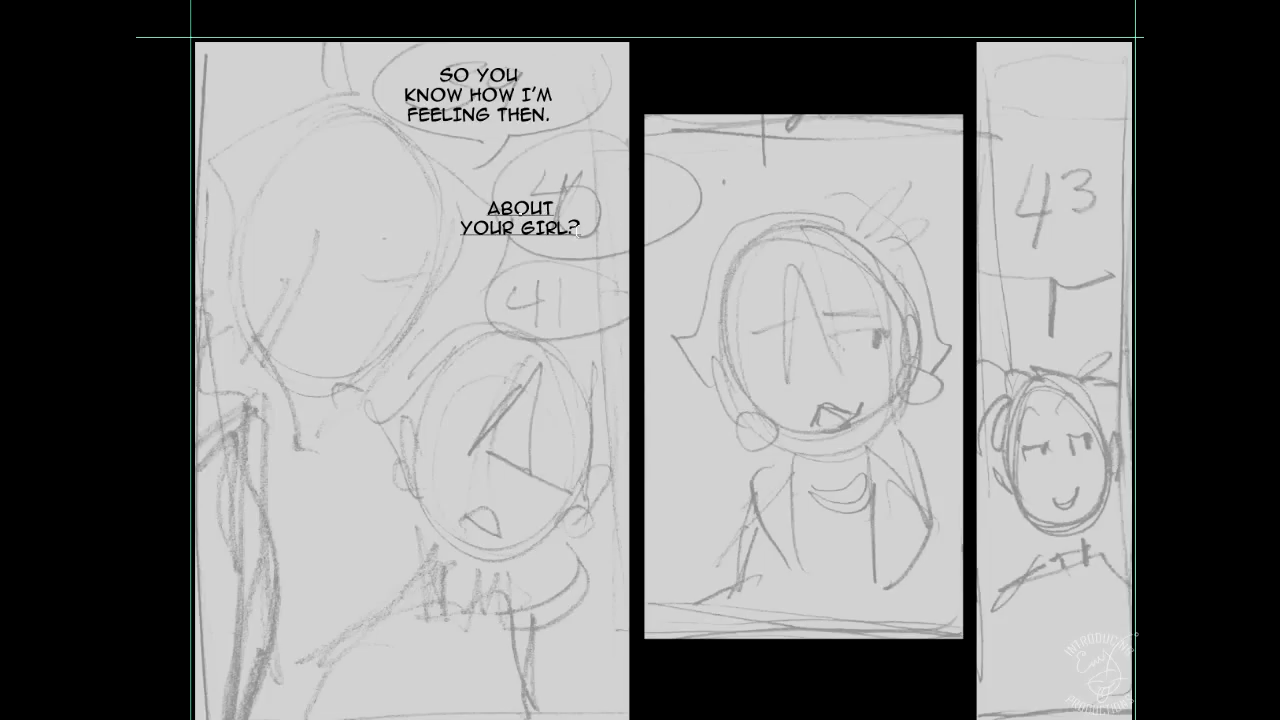
drag(598, 288, 617, 250)
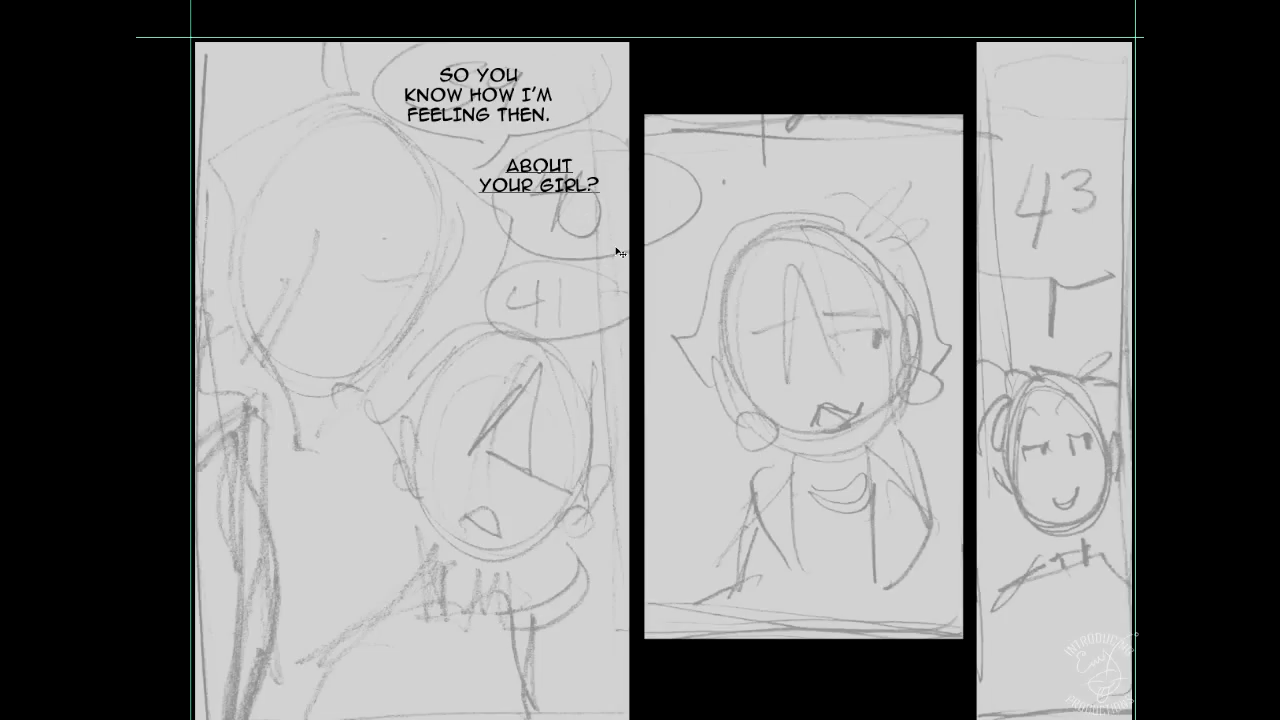
key(ctrl+Return)
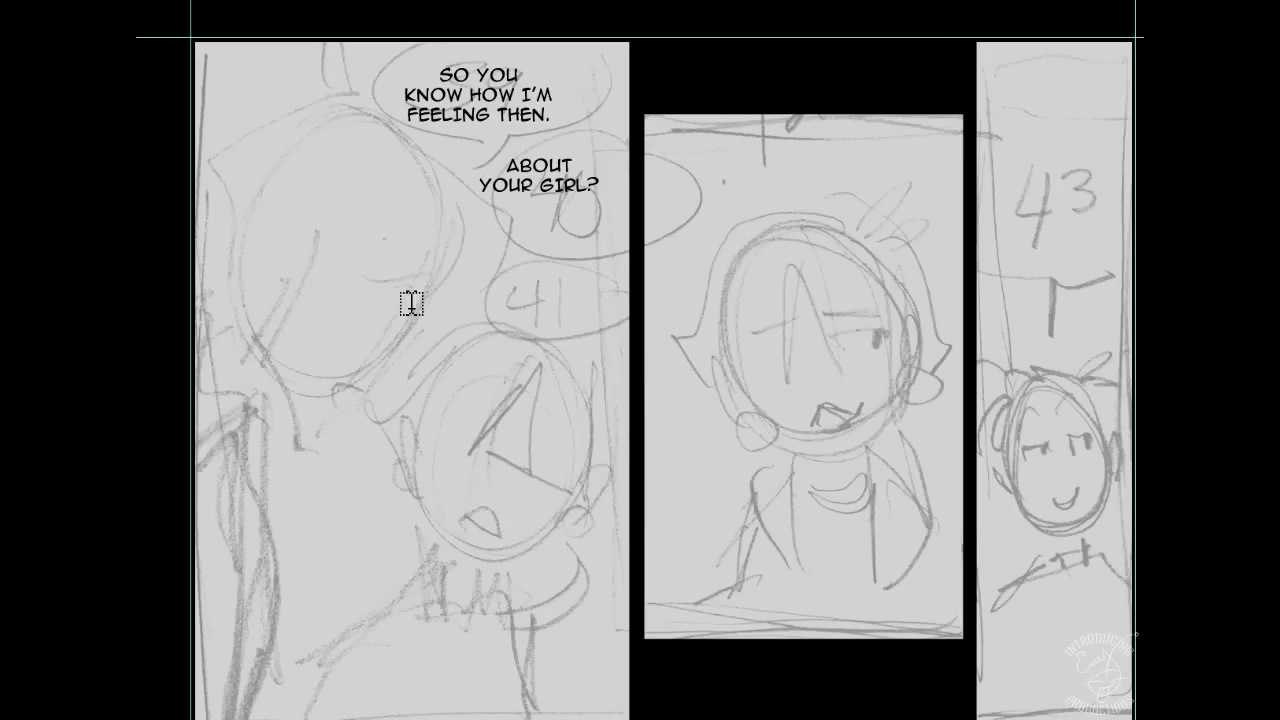
- Add the dialogue "MH-HM." beside sketched balloon 41 and select its text
click(485, 312)
text(MH-HM.)
drag(519, 308, 438, 300)
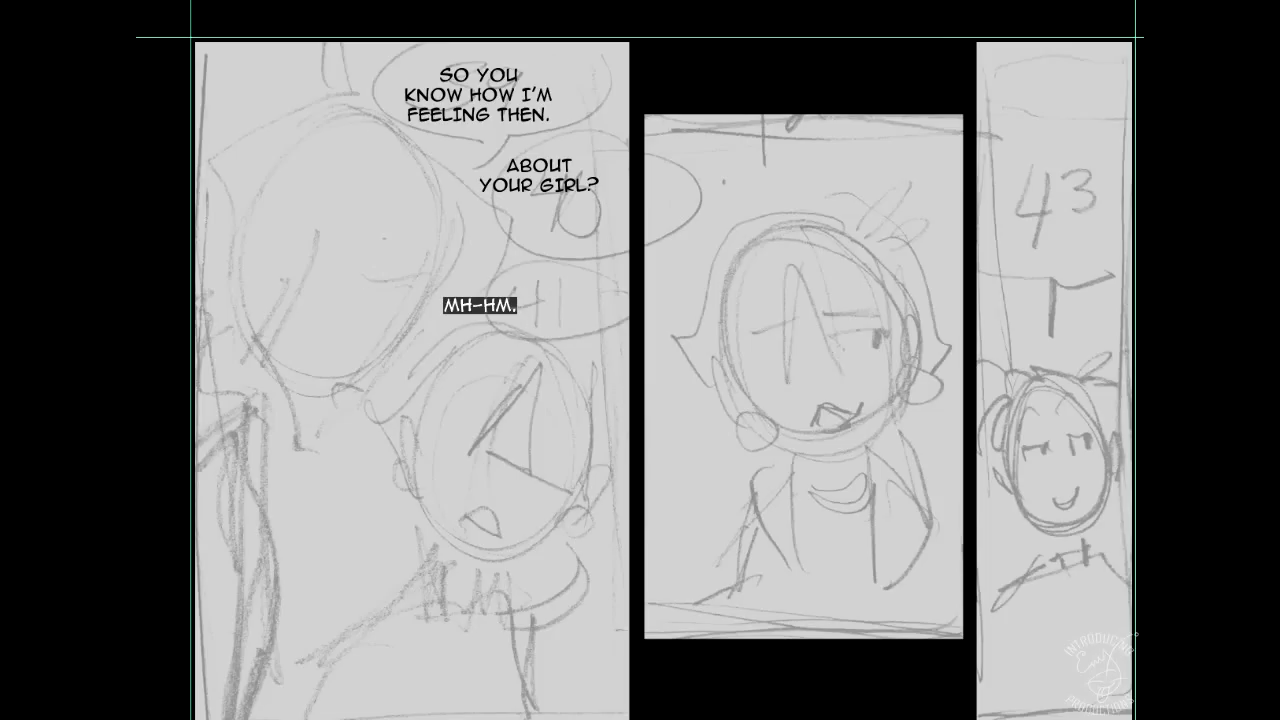
- Set "MH-HM." in the italic font style and move it into sketched balloon 41
click(372, 1)
key(Escape)
click(378, 1)
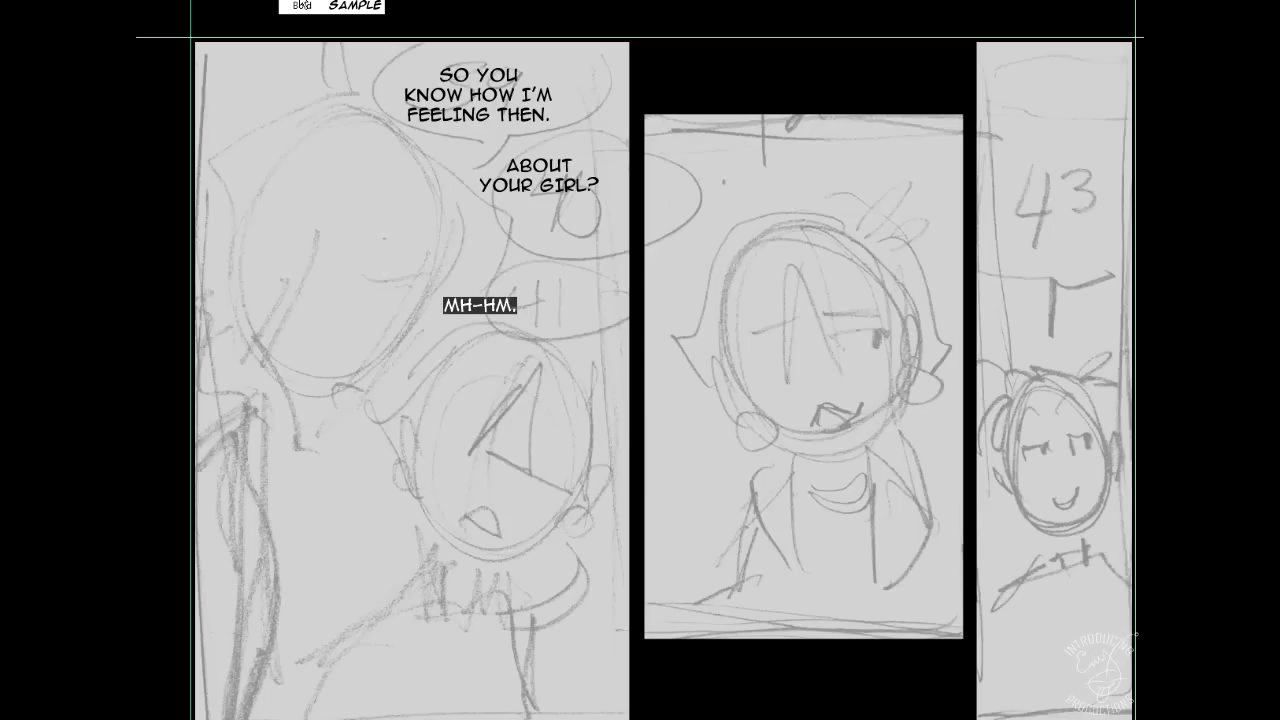
click(303, 4)
drag(497, 488, 564, 479)
click(2, 215)
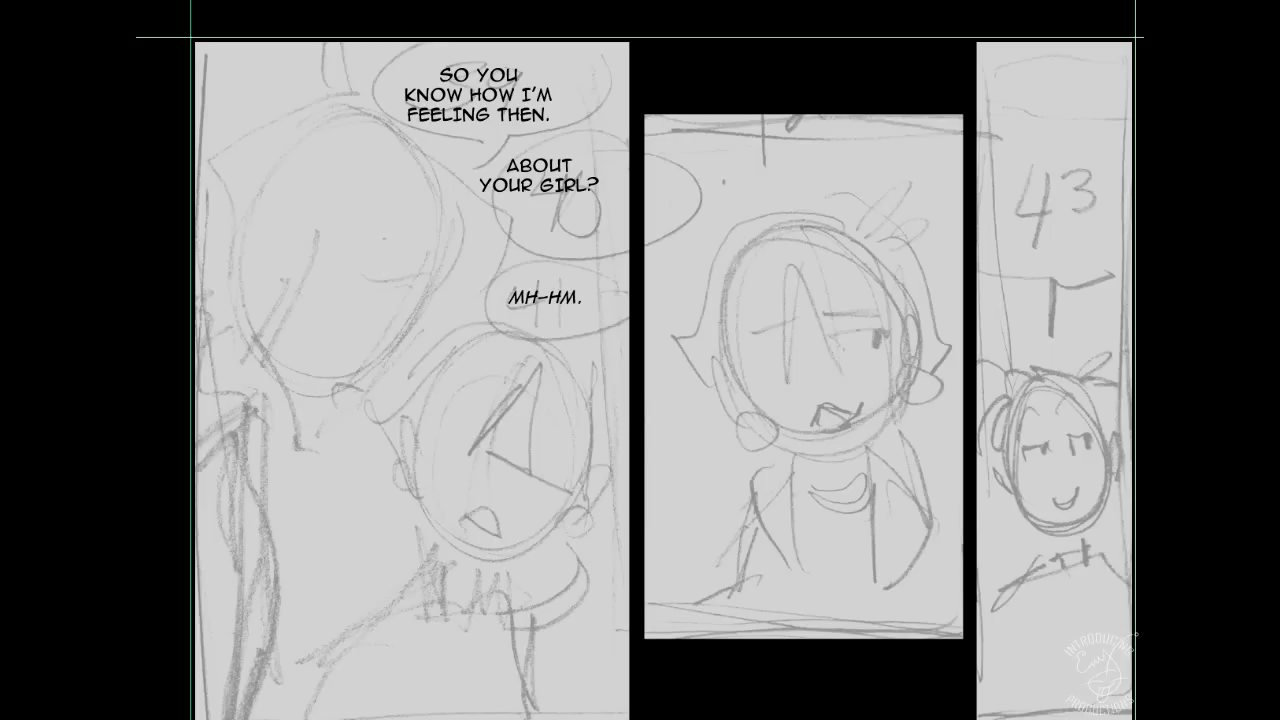
- Add the dialogue "YOU'VE BEEN / AT THIS JOB FOR DAYS / AND YOU'RE ALREADY TURNING INTO A SAP." in panel 42
click(733, 182)
text(YOU)
text('VE )
text(BEEN)
key(Return)
text(AT THIS )
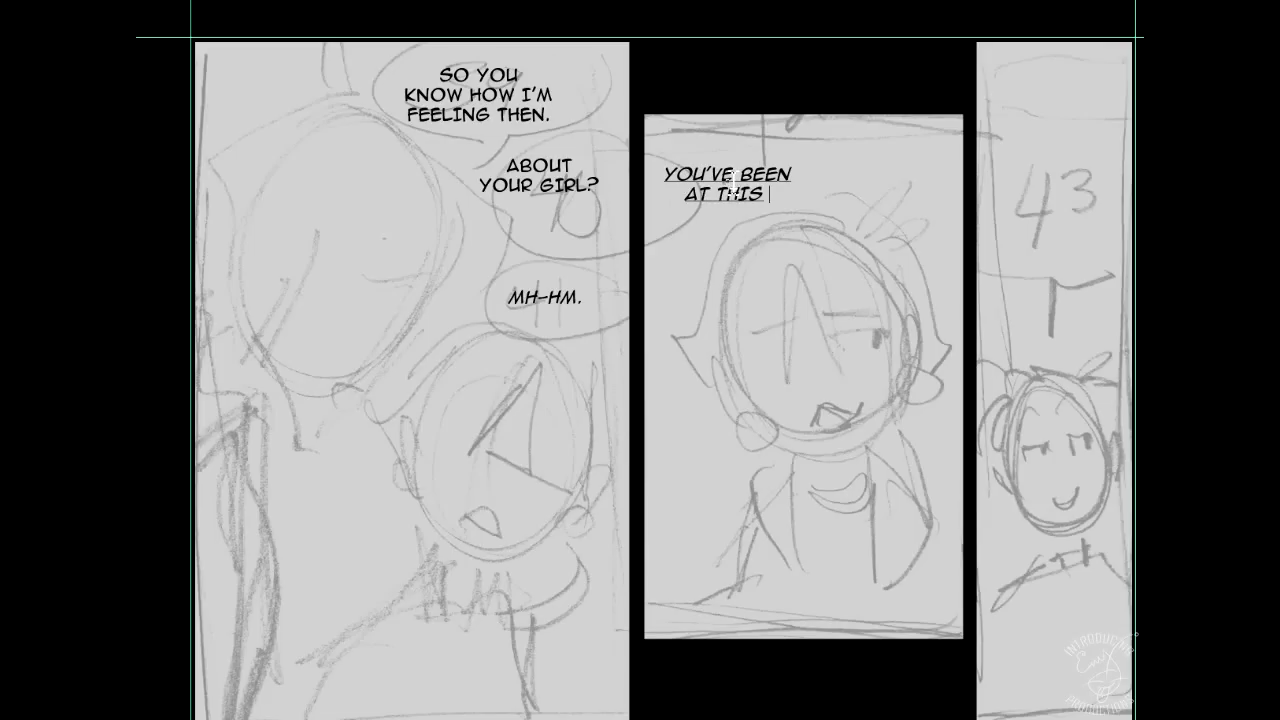
text(JOB FOR)
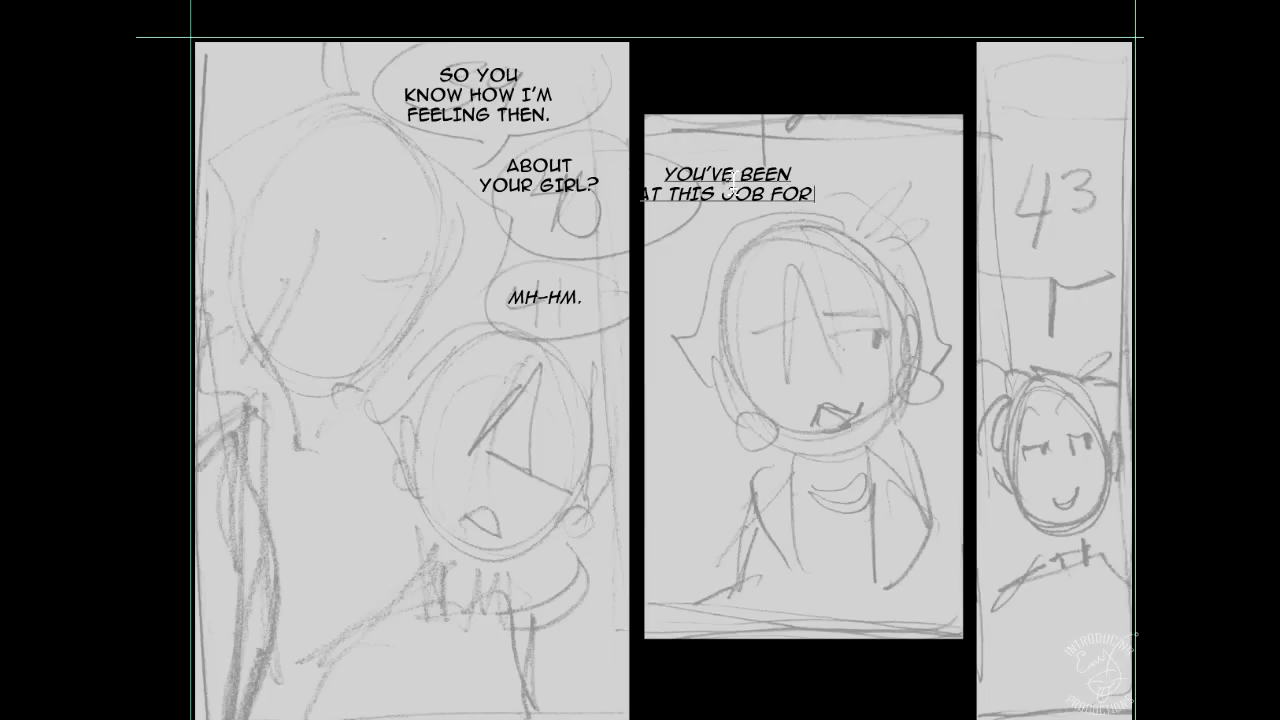
key(BackSpace)
text(D)
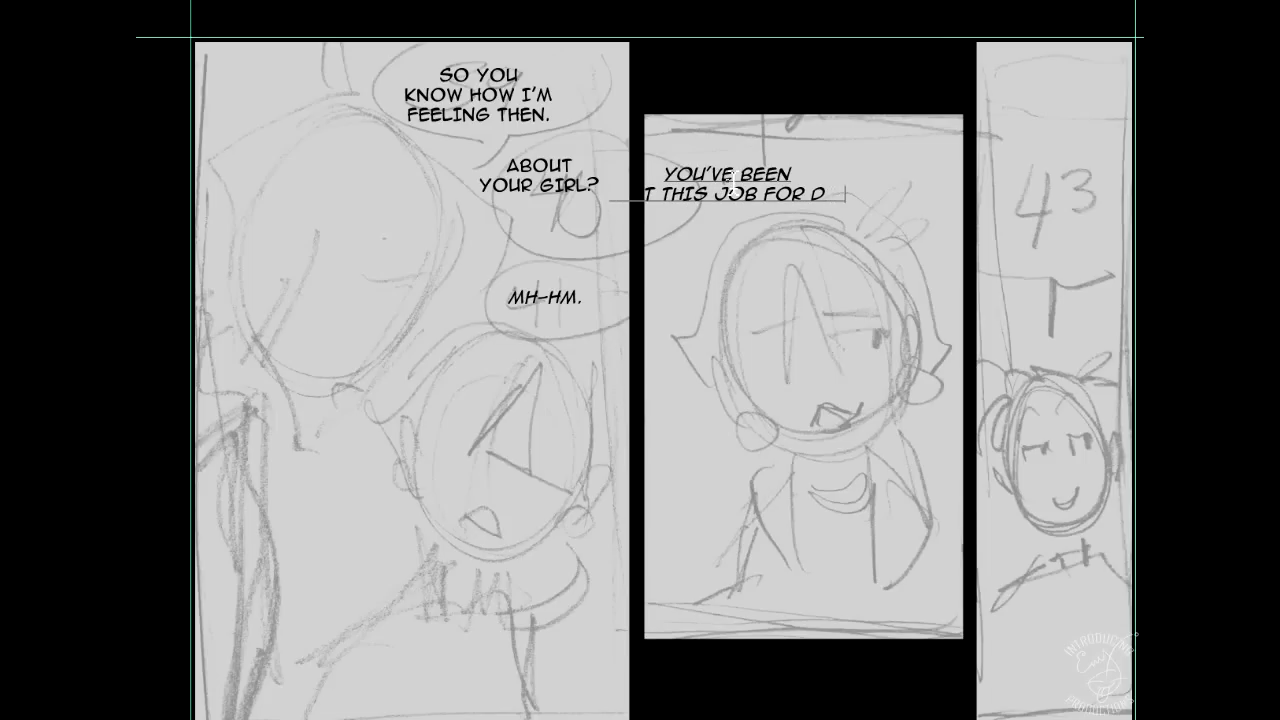
text(AYS )
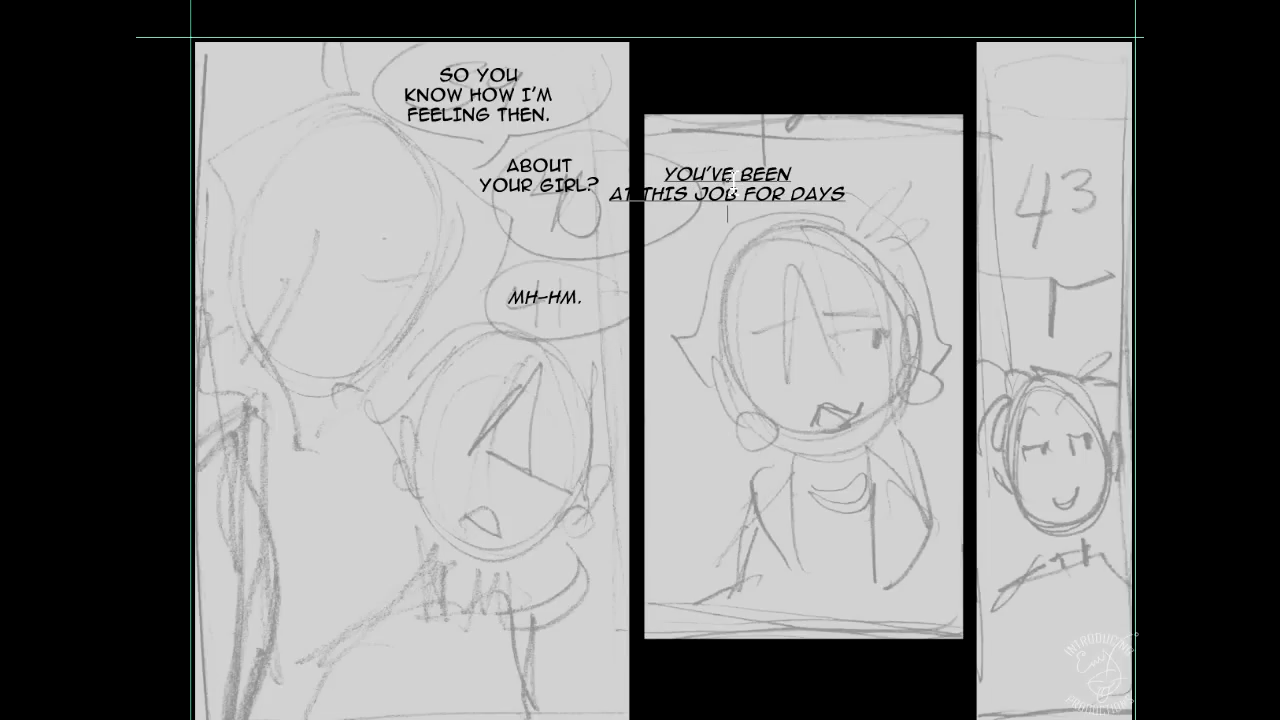
text(AND YOU'RE ALREADY)
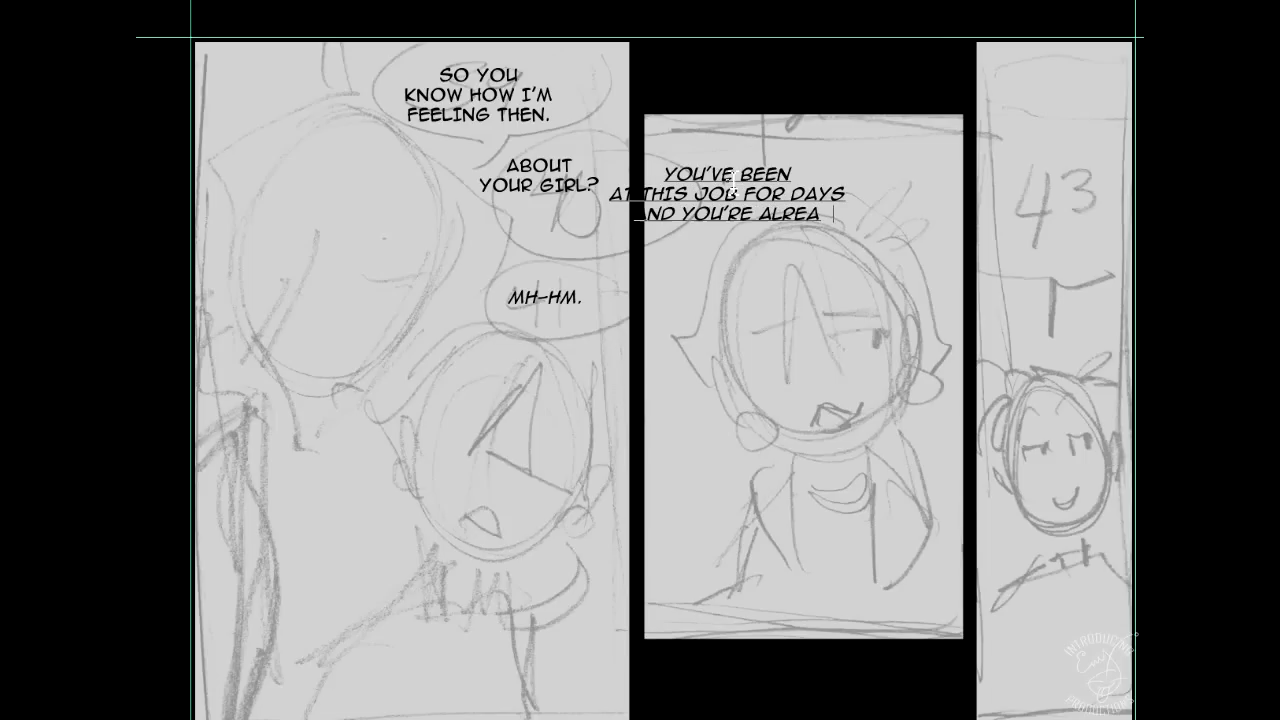
text( TURNING)
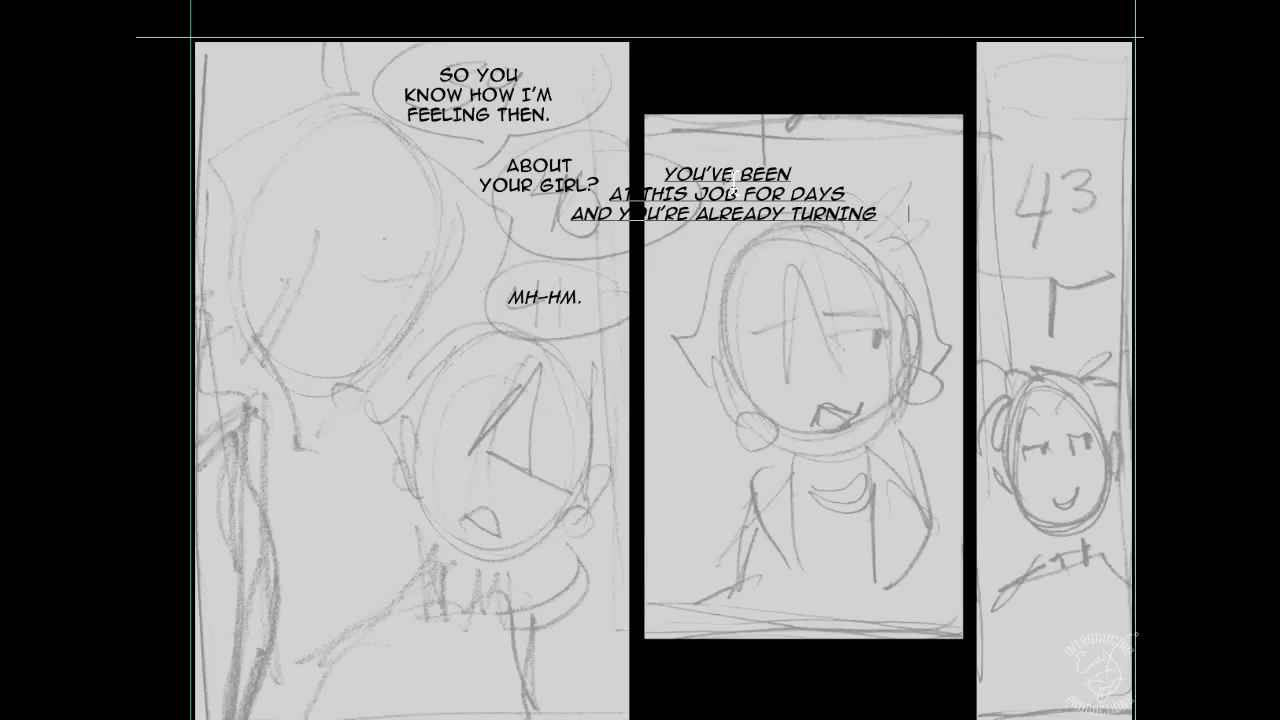
text( INTO A SAP.)
- Switch all of the panel 42 dialogue from italic to the upright font style
key(ctrl+a)
click(332, 1)
click(332, 2)
- Break the last line before "TURNING INTO A SAP." and center the dialogue above the head in panel 42
drag(804, 350, 918, 403)
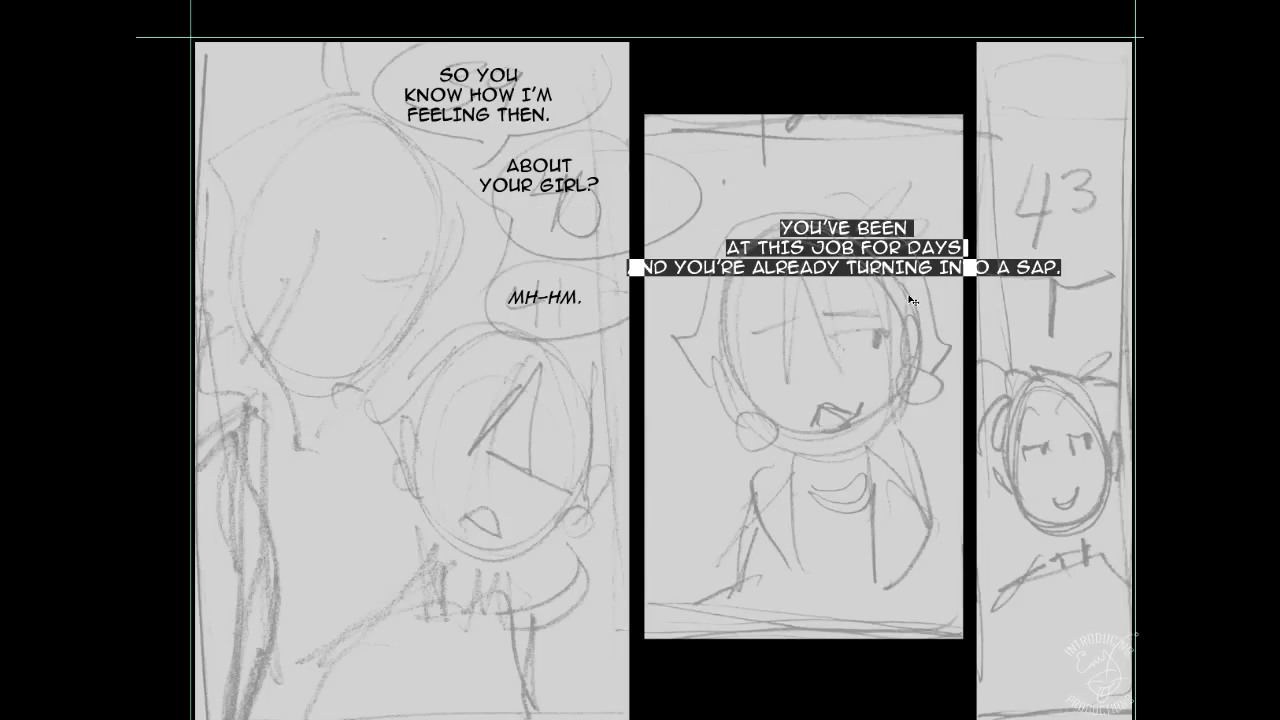
click(873, 268)
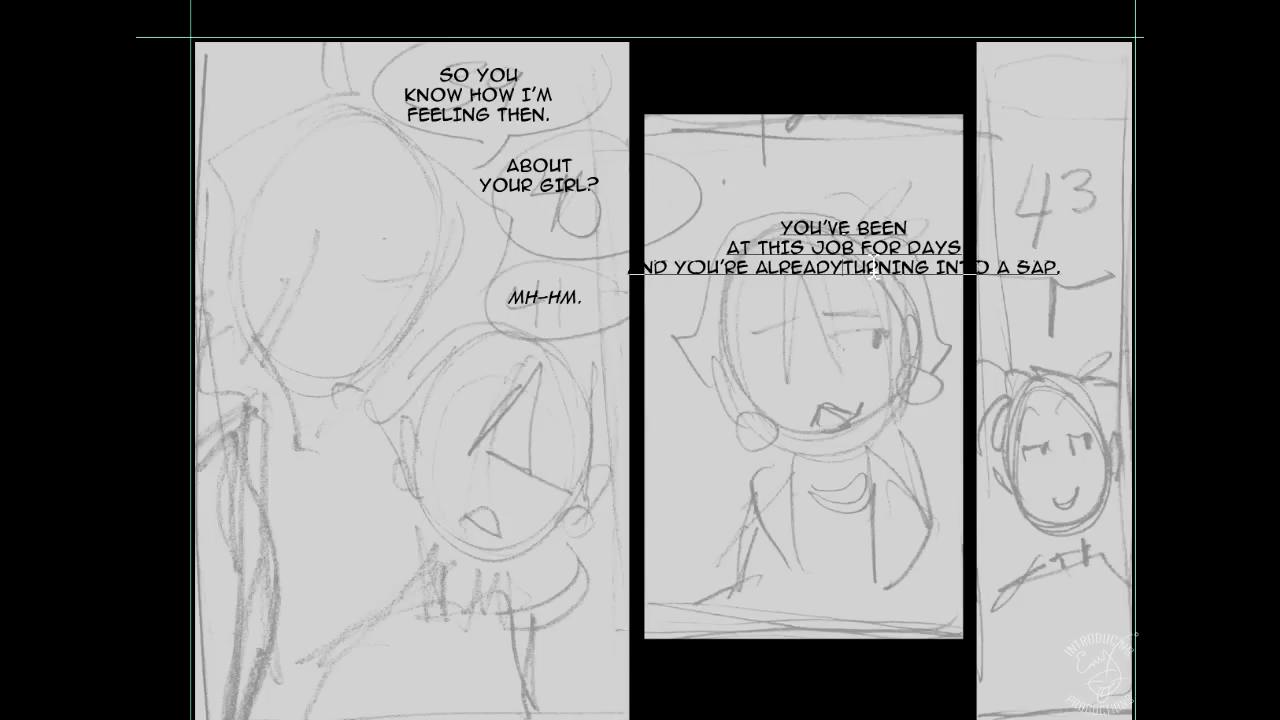
key(Return)
drag(882, 380, 853, 312)
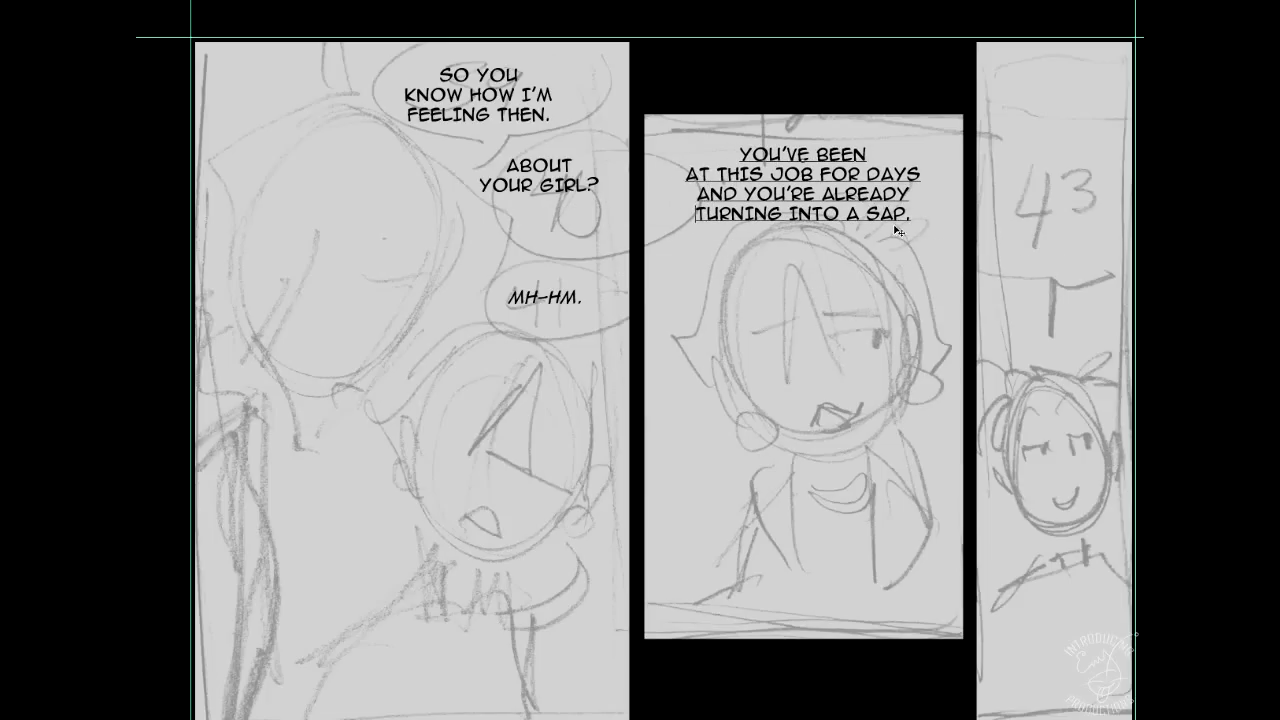
- Italicize "SAP" in the panel 42 dialogue and move the text block up over the panel's upper edge
drag(906, 213, 865, 214)
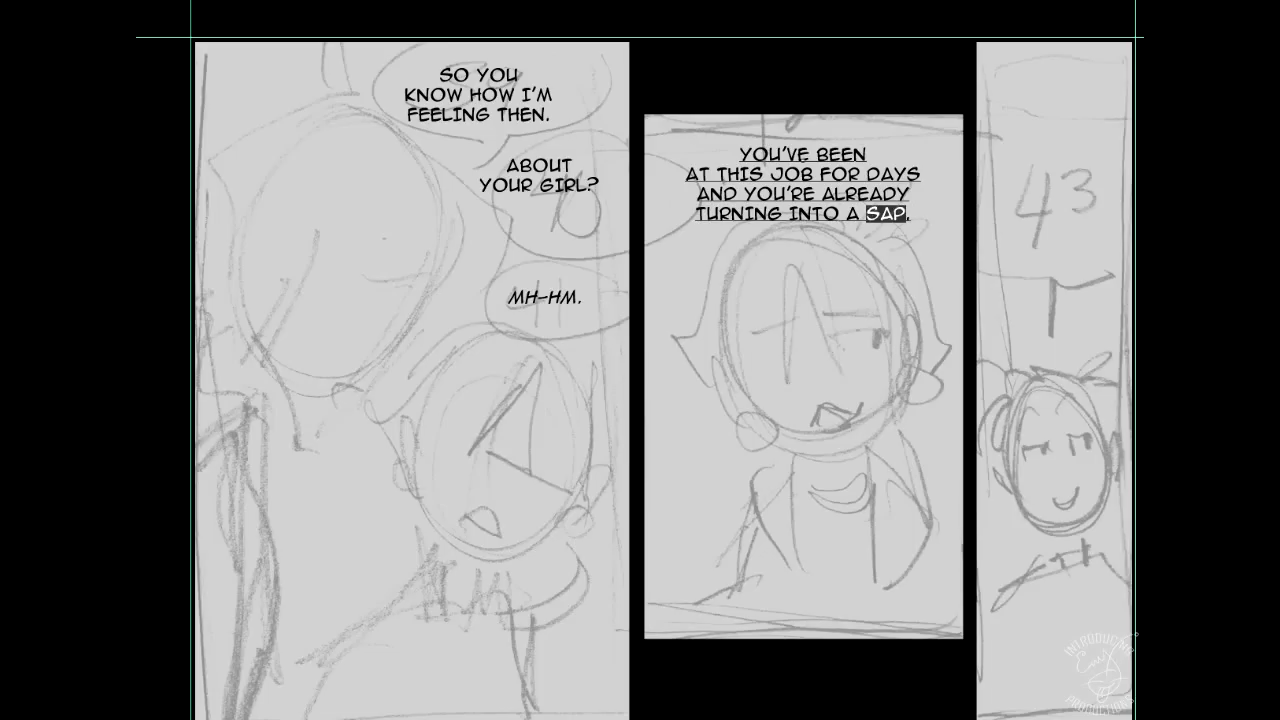
click(332, 0)
click(320, 3)
click(834, 182)
drag(934, 315, 921, 301)
drag(848, 359, 843, 313)
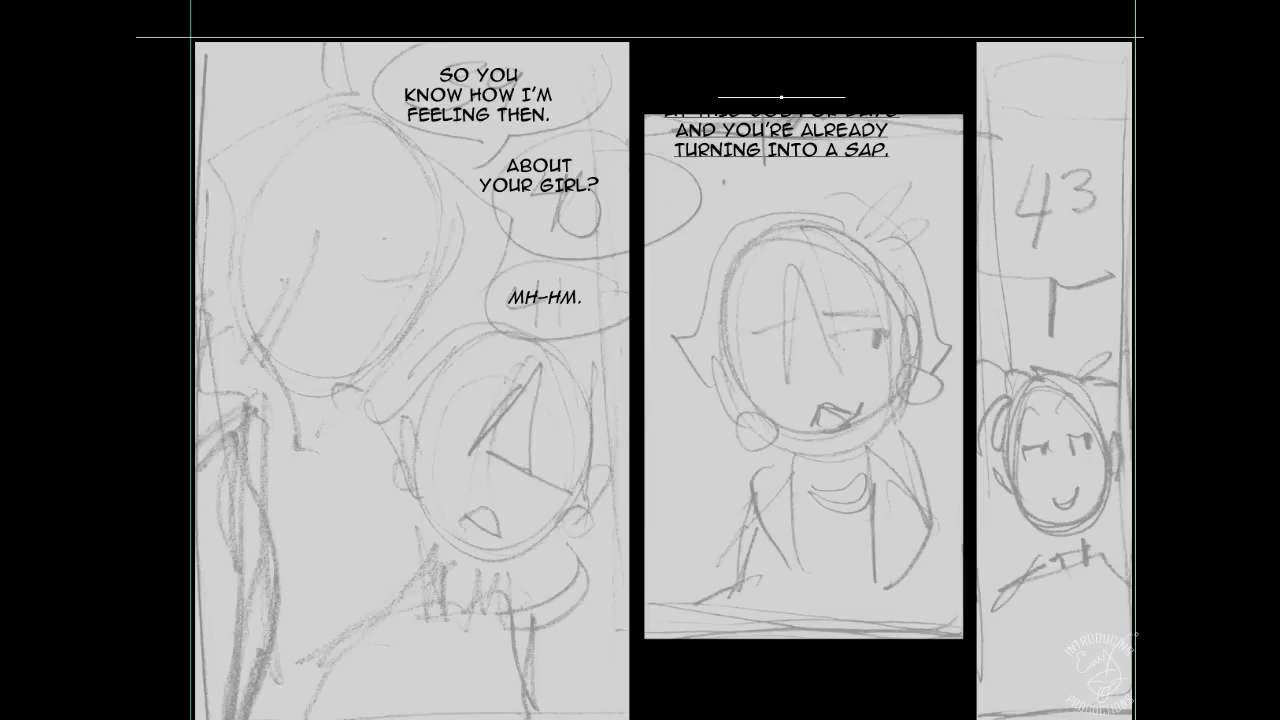
- Add the second panel 42 dialogue line "DO YOU WANNA SEE HER THAT BADLY?" as separate text
click(134, 283)
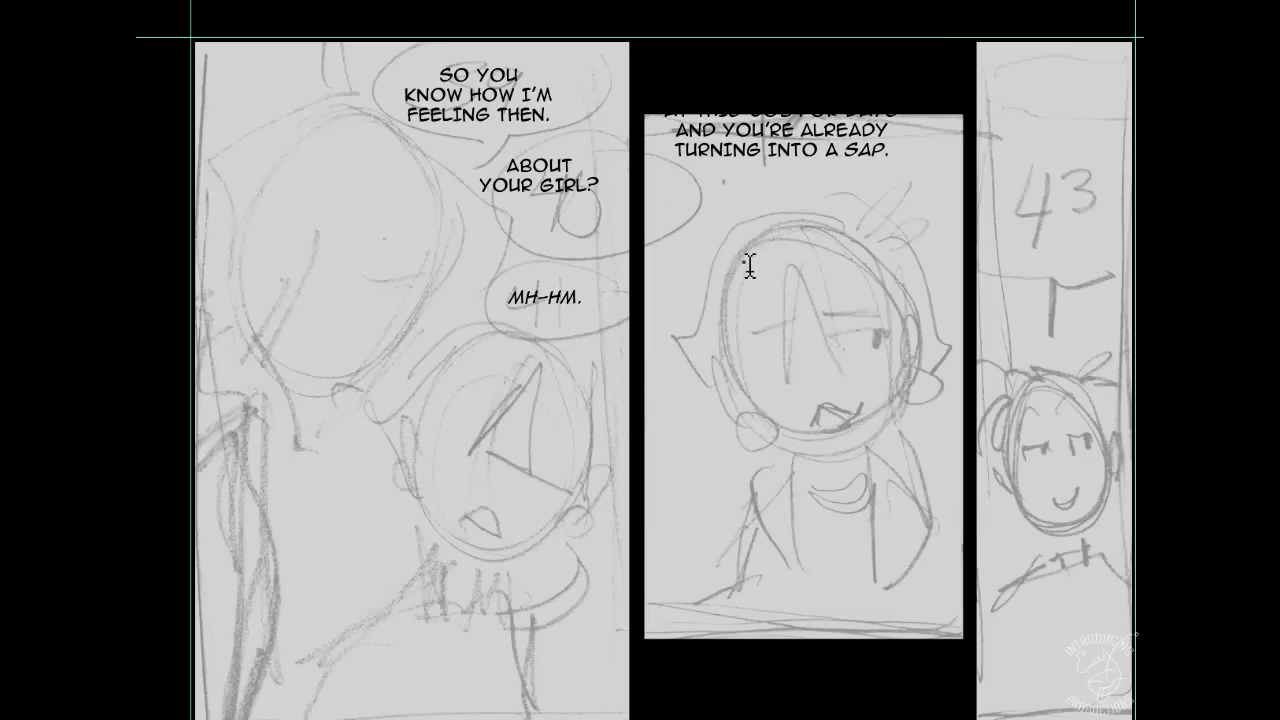
text(DOYOU REA)
key(BackSpace)
key(BackSpace)
key(BackSpace)
key(BackSpace)
key(BackSpace)
key(BackSpace)
key(BackSpace)
text(YOU WANN SEE)
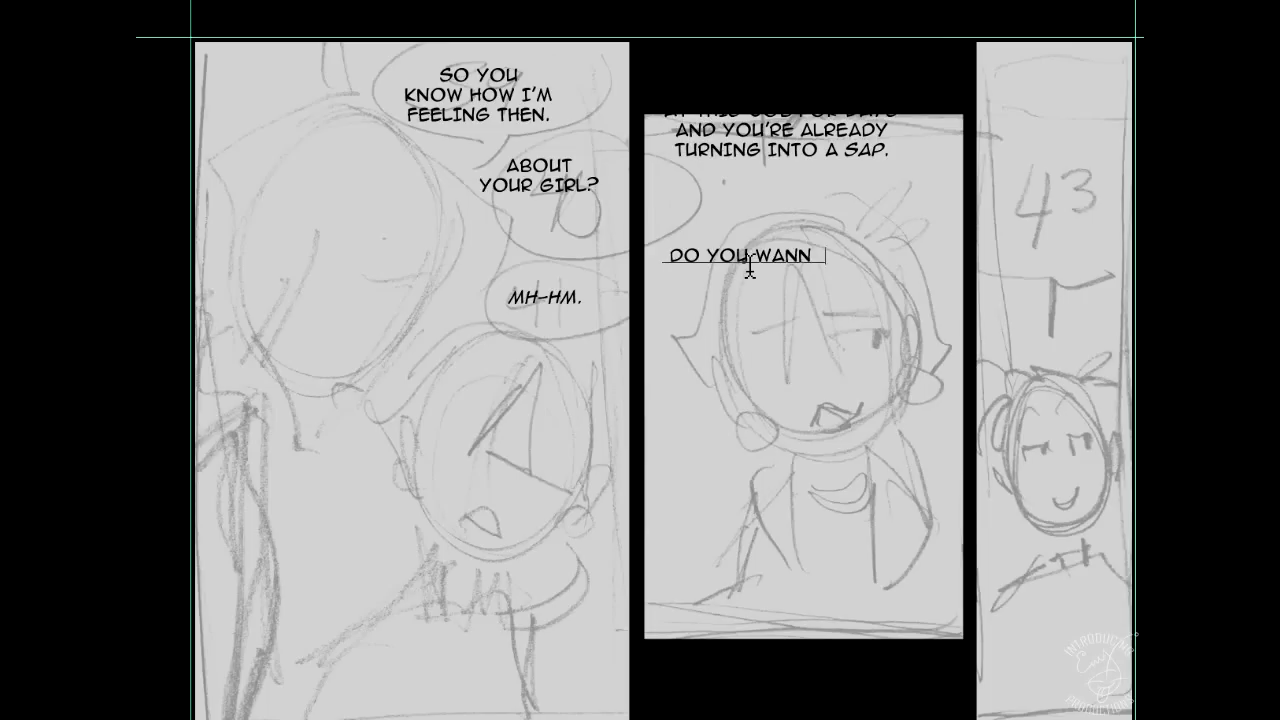
key(BackSpace)
key(BackSpace)
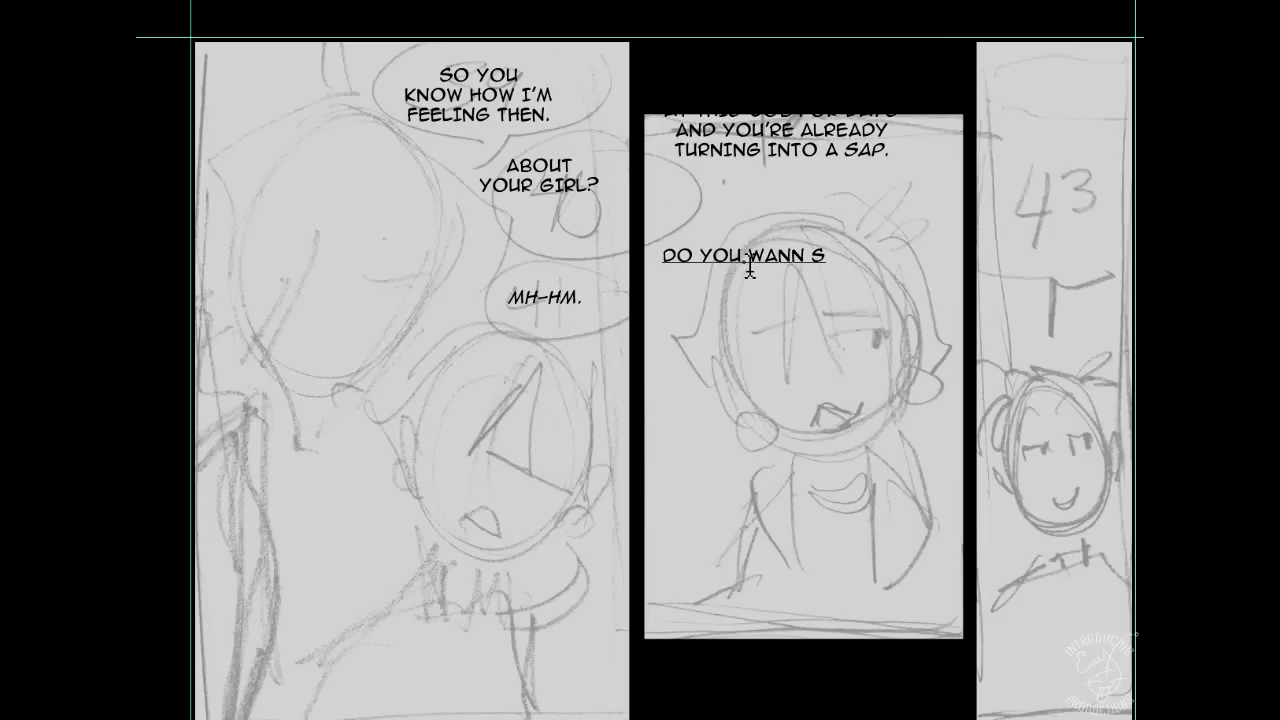
key(BackSpace)
key(BackSpace)
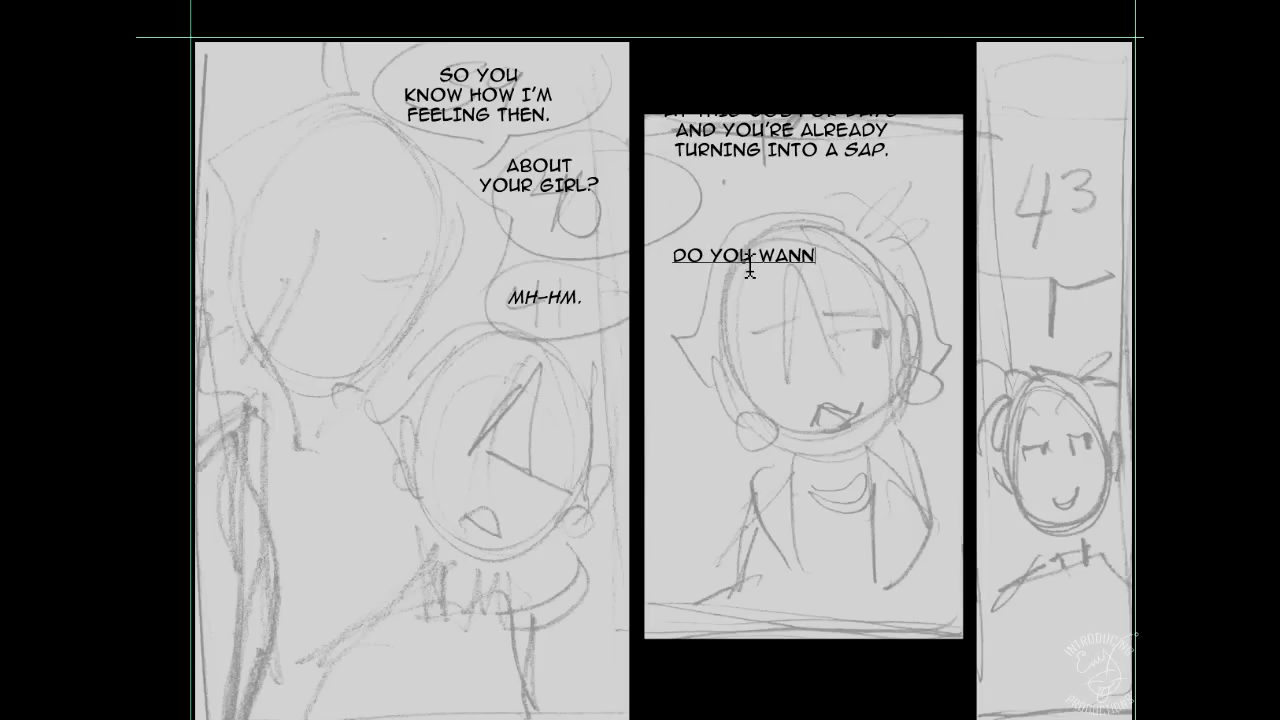
text(A )
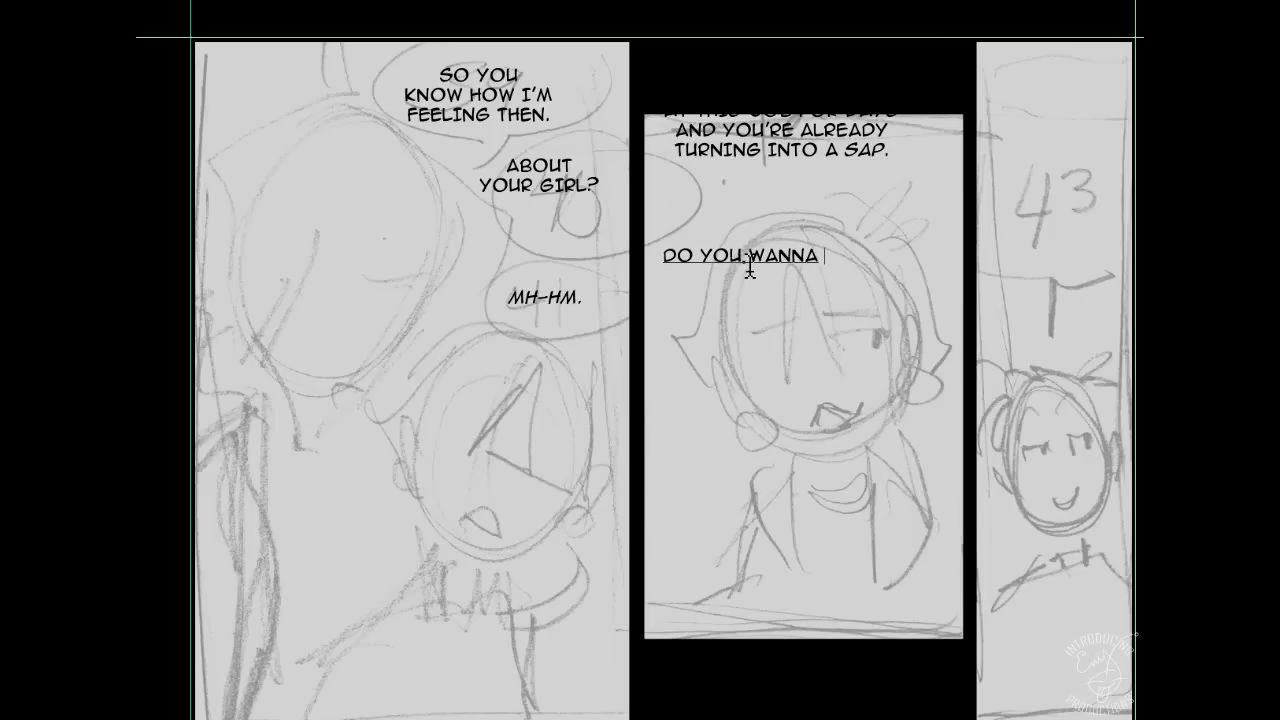
text(SEE HER THAT)
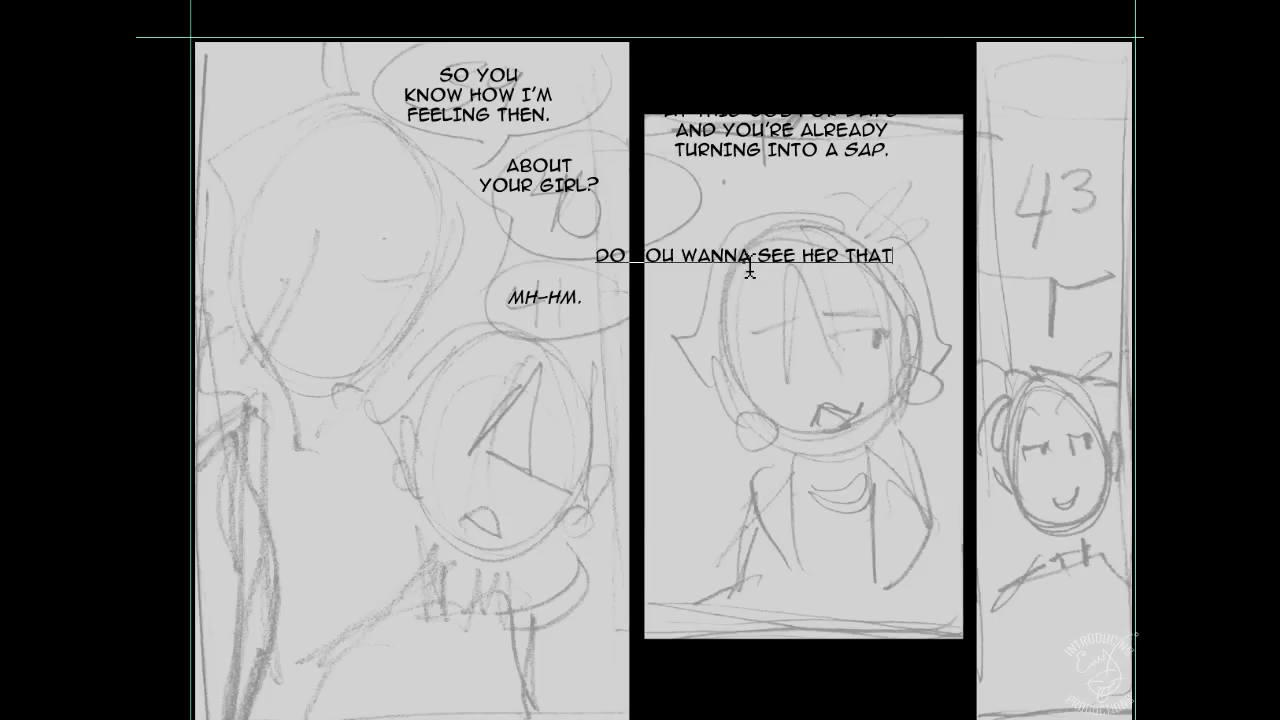
text( BADLY?)
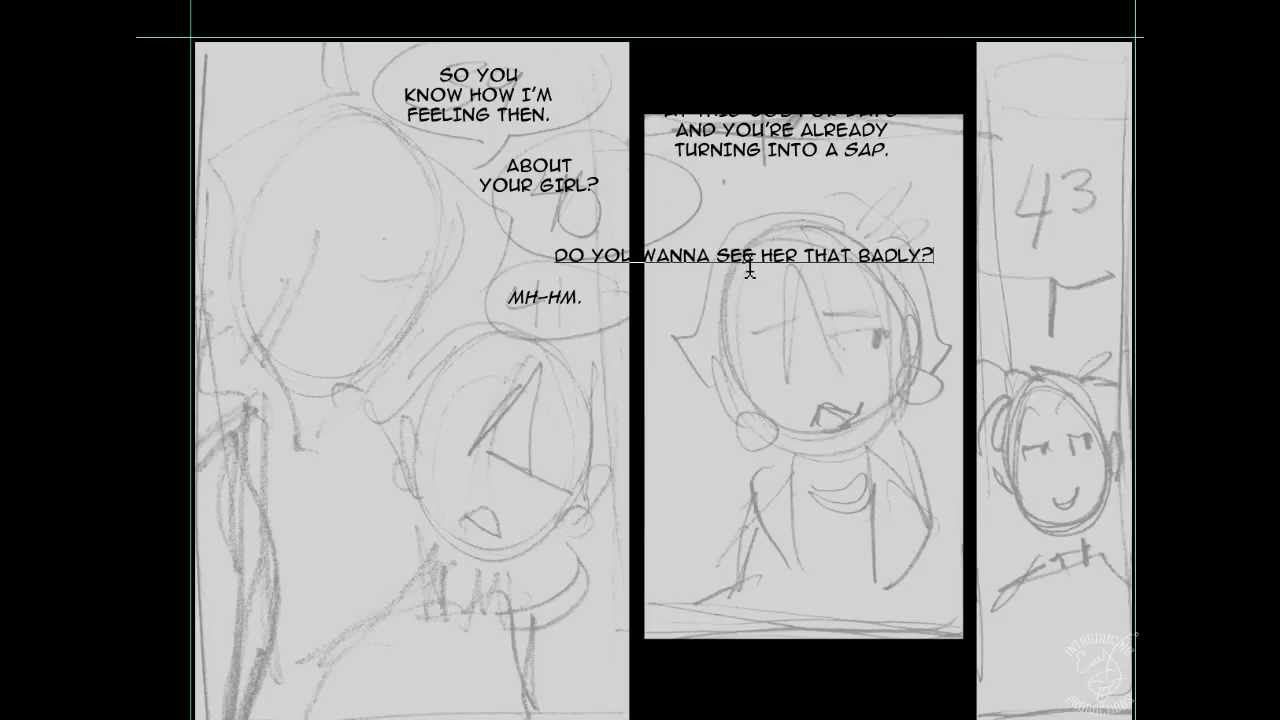
- Set the word "THAT" in the new panel 42 question to the italic font style
drag(857, 256, 806, 257)
click(332, 1)
click(332, 8)
- Break the question into "DO YOU / WANNA SEE HER / THAT BADLY?" and place it below the first dialogue, above the head in panel 42
drag(803, 331, 928, 412)
click(767, 343)
key(BackSpace)
key(Return)
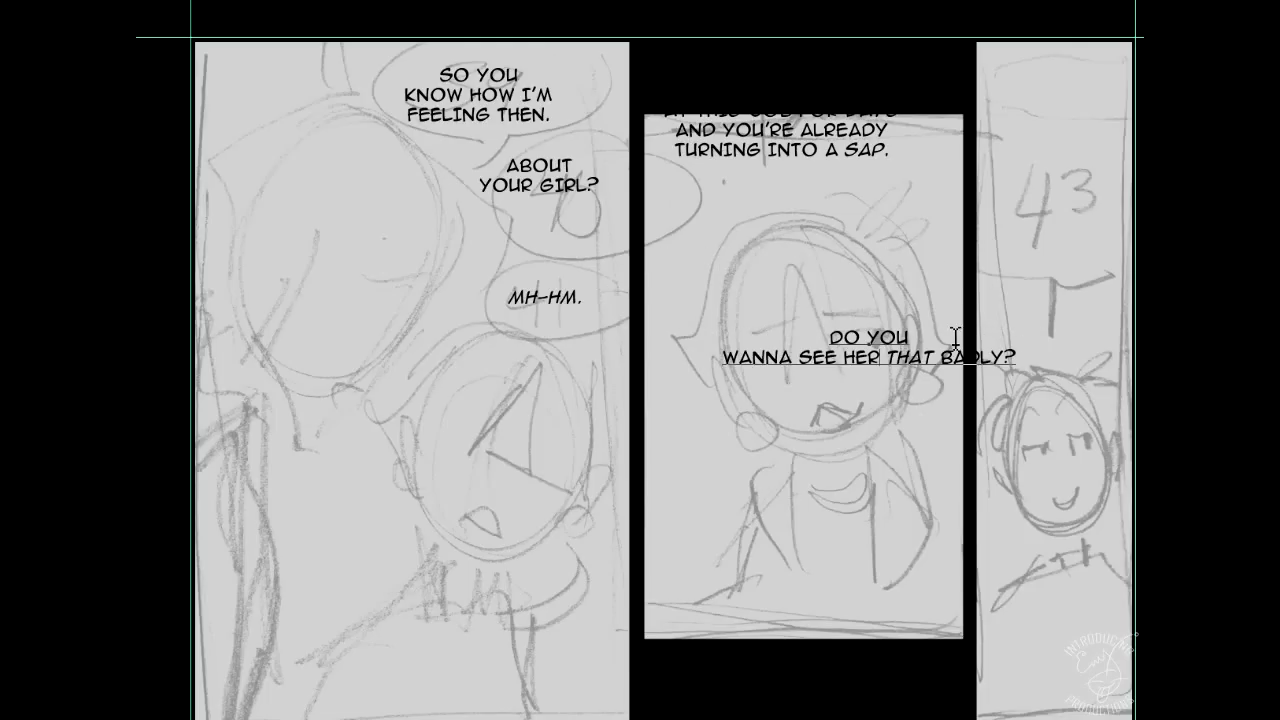
key(Return)
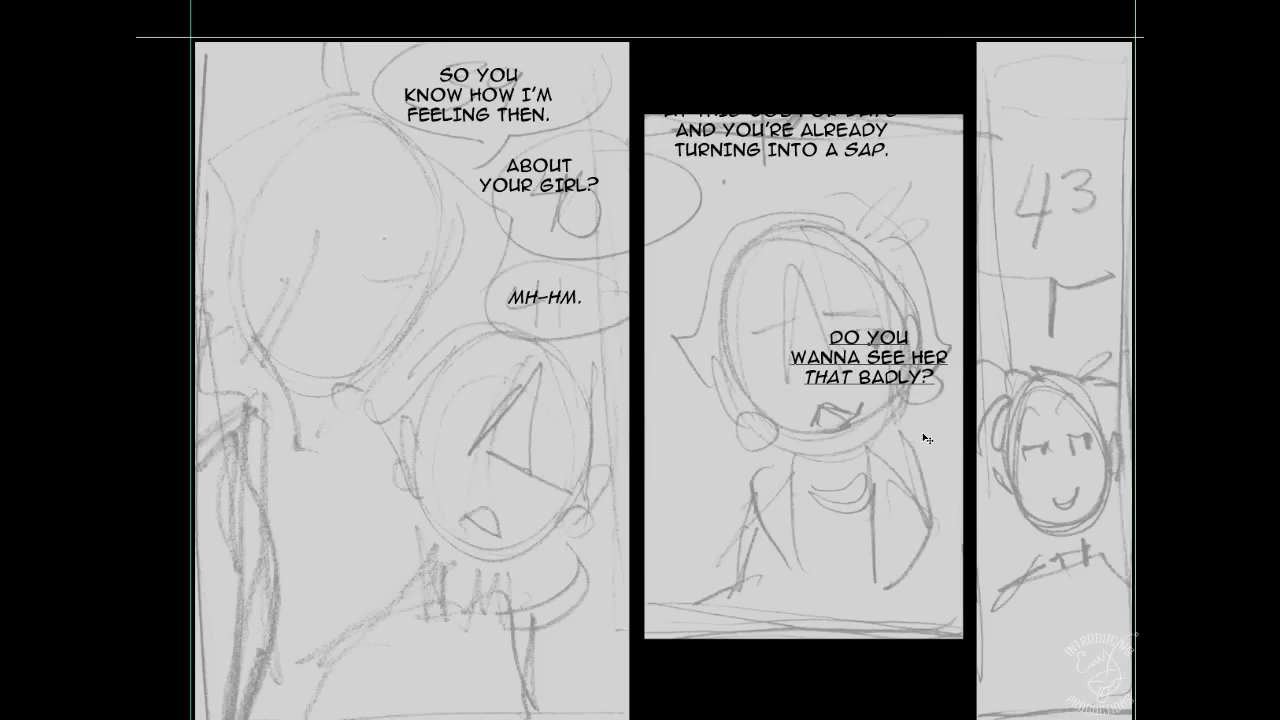
drag(900, 443, 882, 287)
key(ctrl+Return)
- Add the dialogue "THAT'D BE / A PRETTY NICE / END TO AN OTHERWISE LOUSY DAY." in panel 43
click(1045, 107)
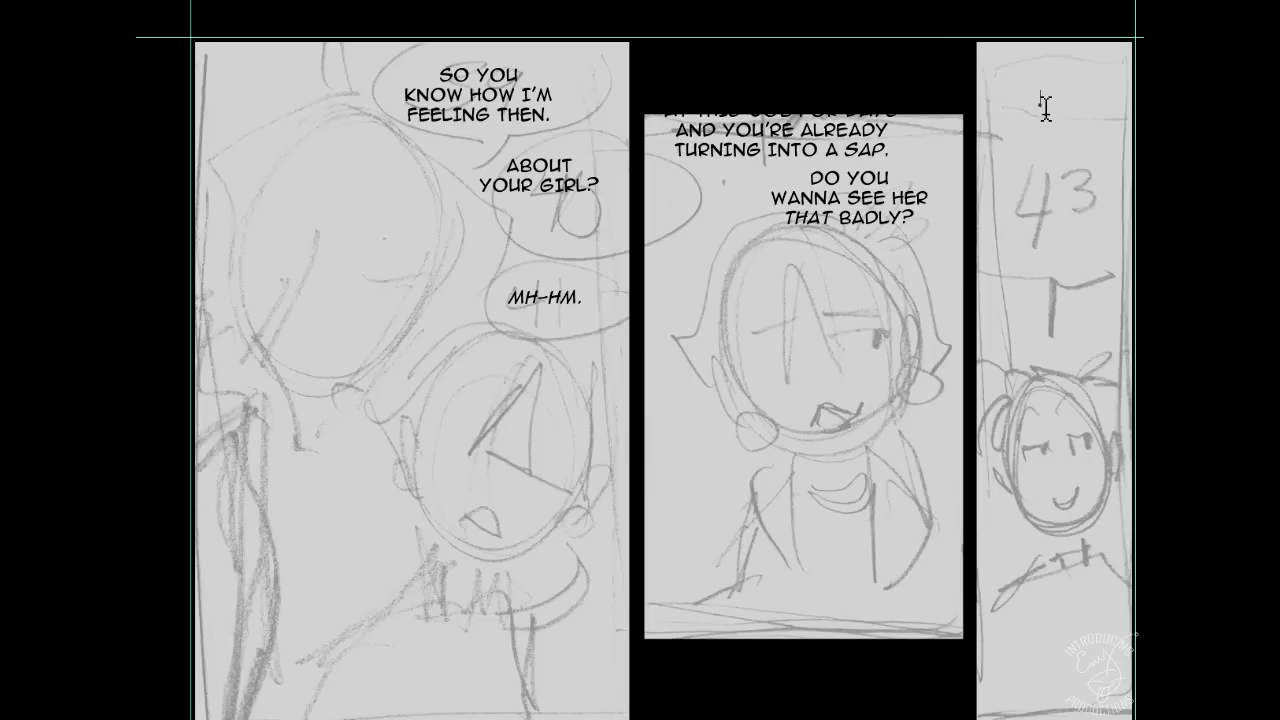
text(THAT'D BE)
text( A PRETTY )
text(NICE)
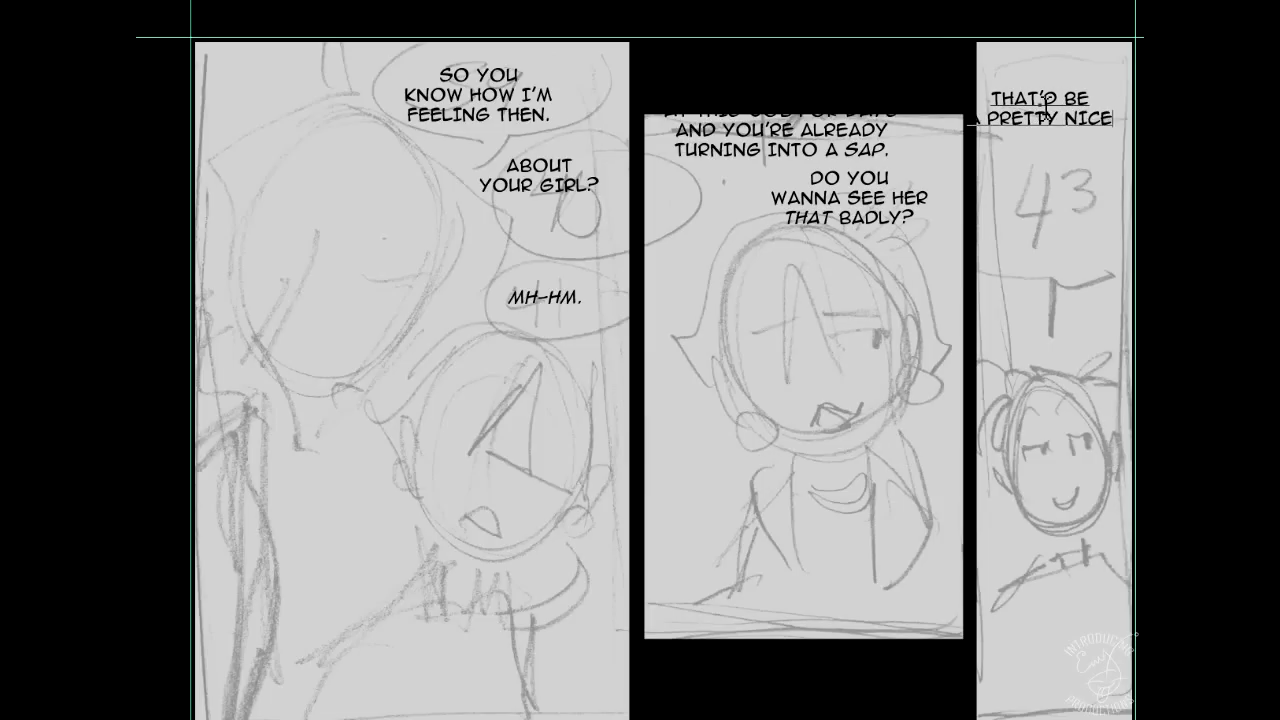
text( WAY TO)
key(BackSpace)
key(BackSpace)
key(BackSpace)
key(BackSpace)
key(BackSpace)
key(BackSpace)
text(END TO AN OTHERWISE LOL)
text(SY DAY.)
- Break the last line into "END TO AN / OTHERWISE / LOUSY DAY." and fit the dialogue at the upper end of panel 43
drag(1080, 240, 888, 471)
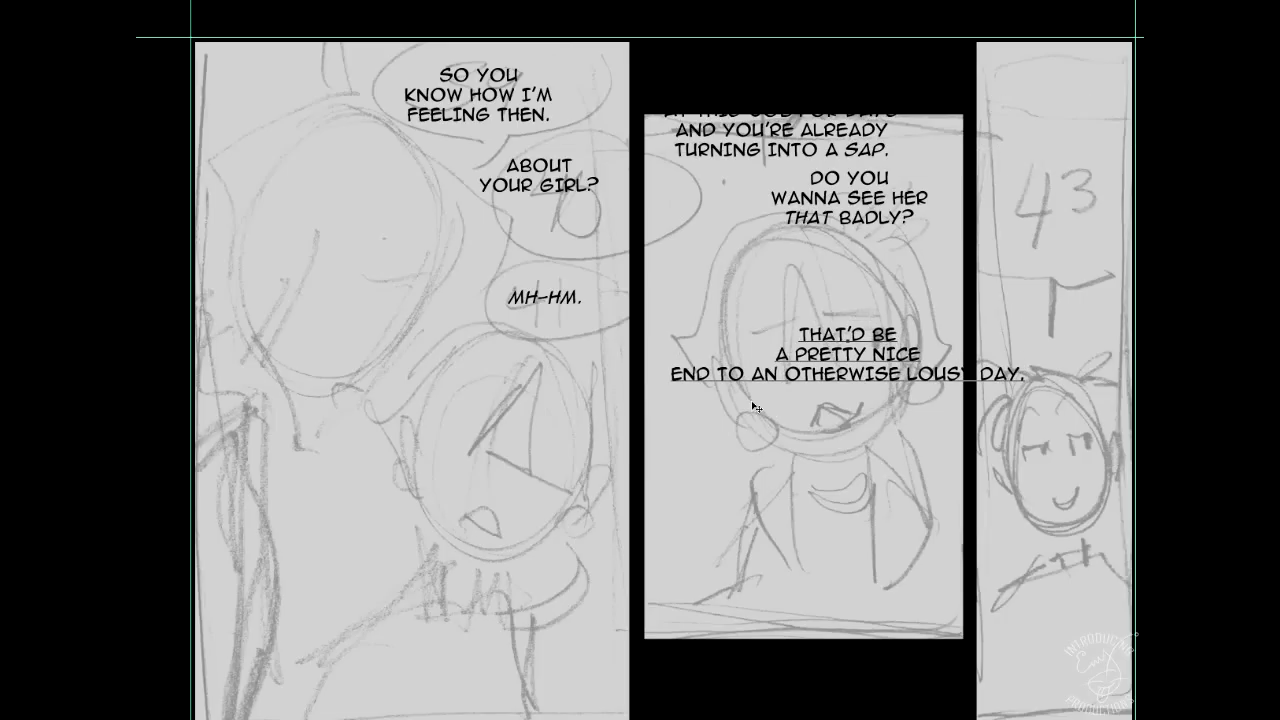
click(790, 374)
key(Return)
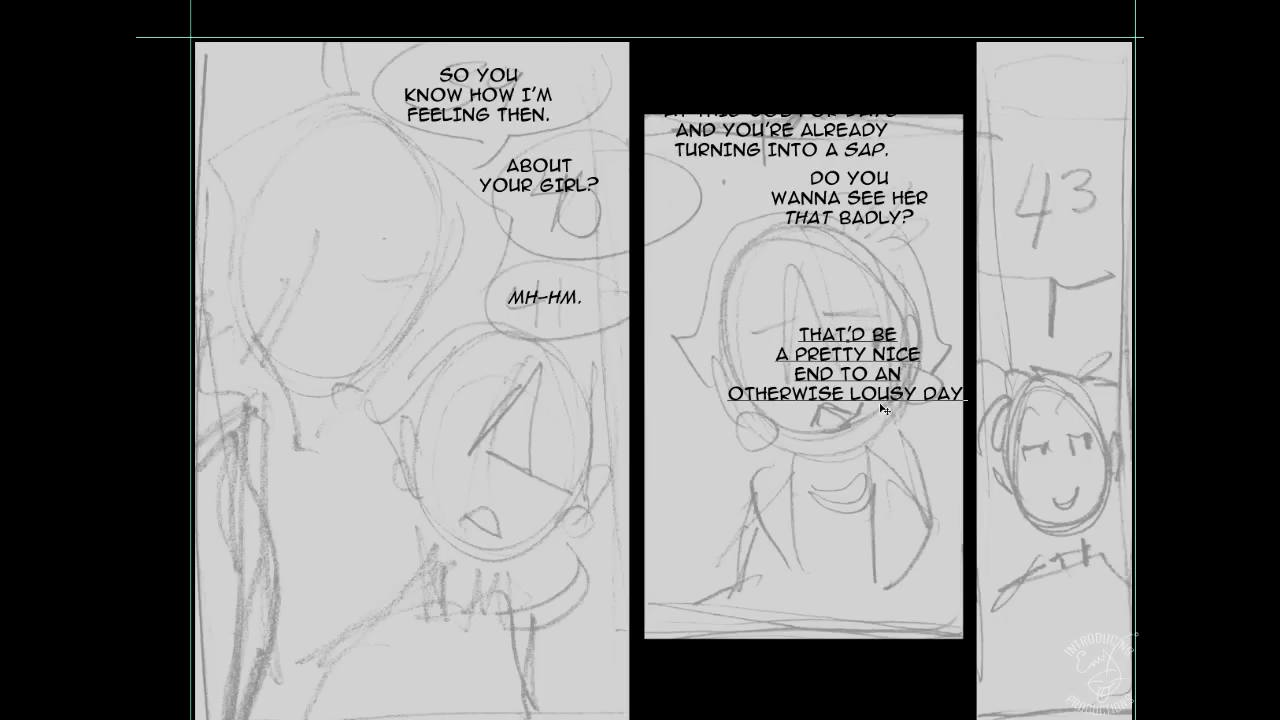
key(BackSpace)
key(BackSpace)
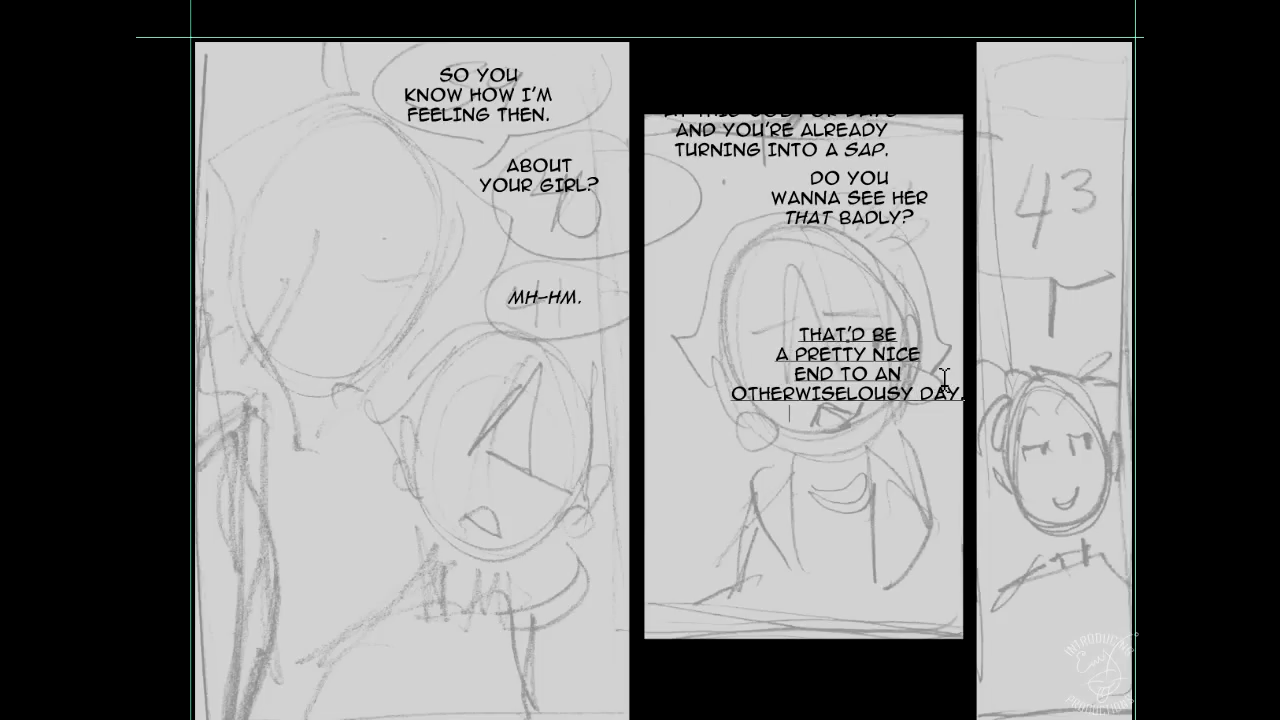
text(E)
key(Return)
drag(1088, 237, 1098, 223)
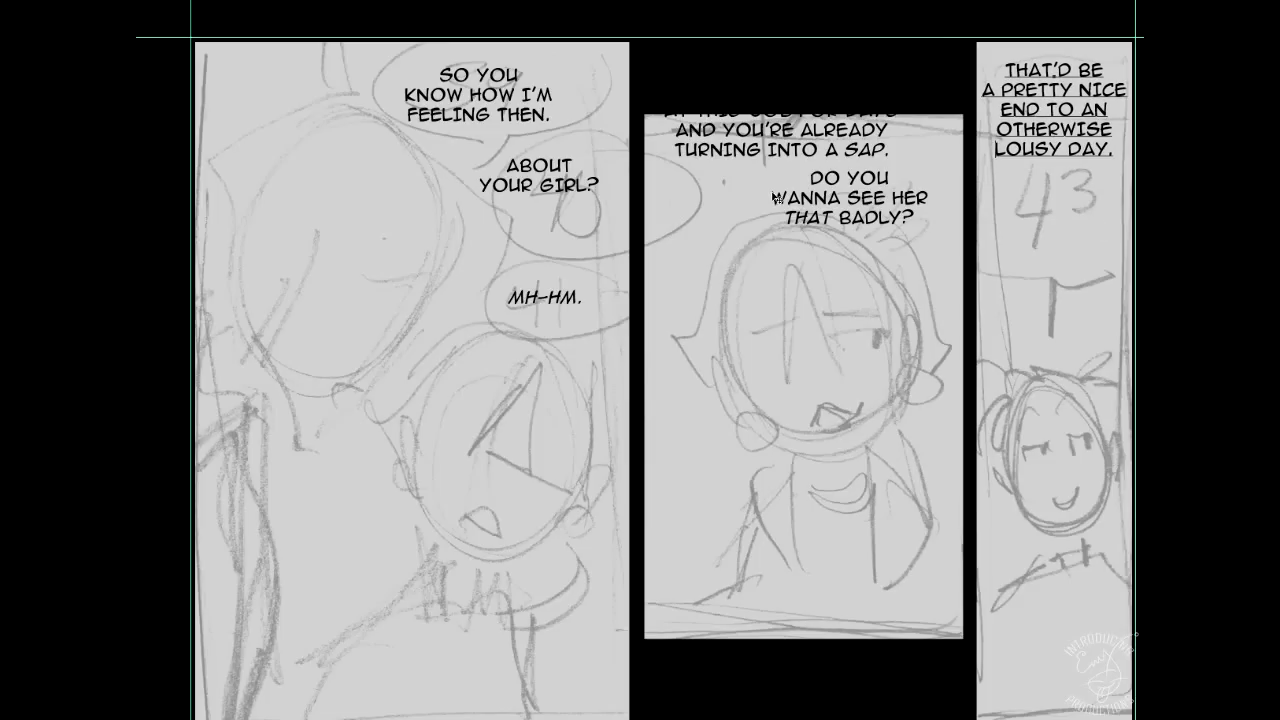
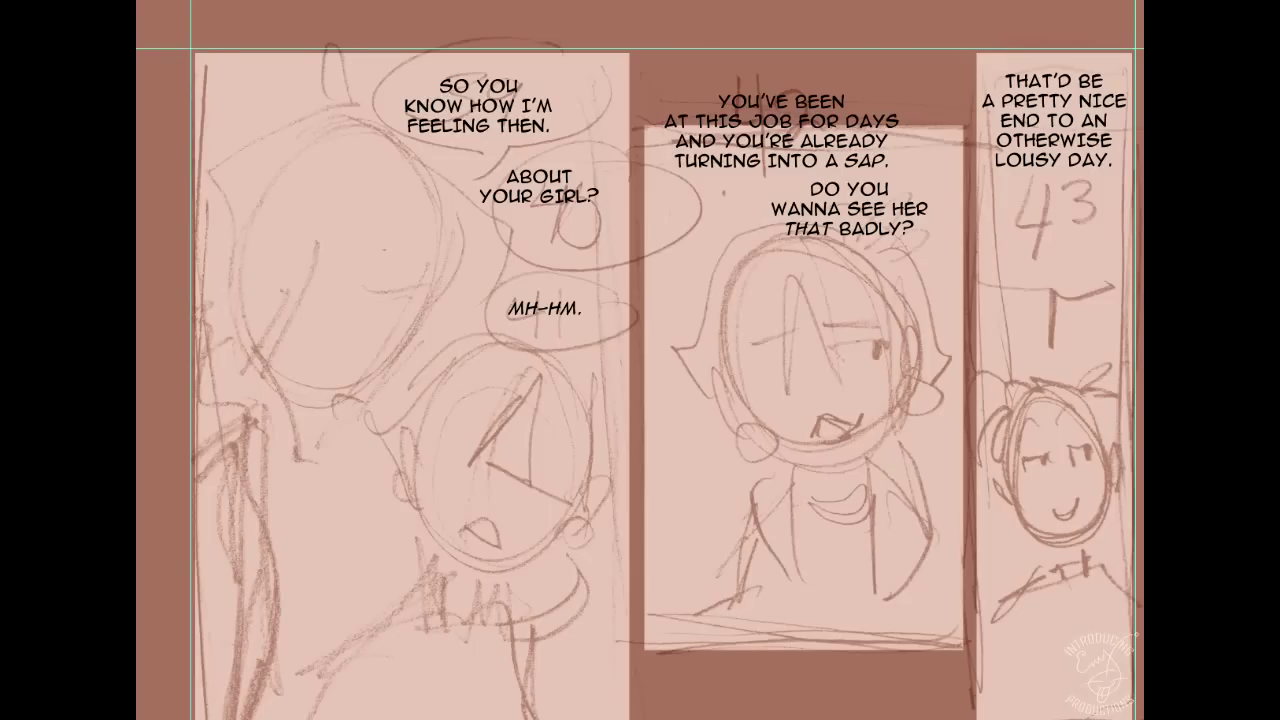
- Draw elliptical balloons with the Ellipse tool around "ABOUT YOUR GIRL?", "MH-HM." and "SO YOU KNOW HOW I'M FEELING THEN."
click(126, 20)
click(164, 37)
key(ctrl+d)
drag(468, 160, 609, 226)
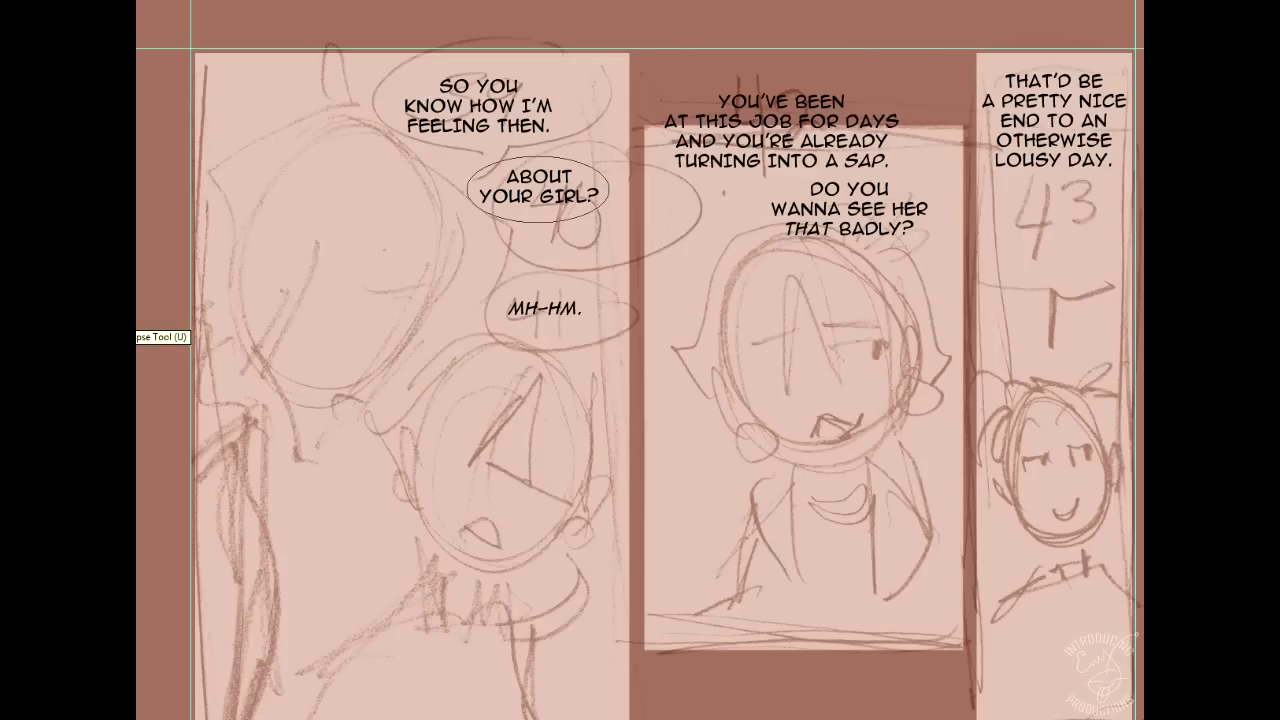
drag(500, 290, 591, 336)
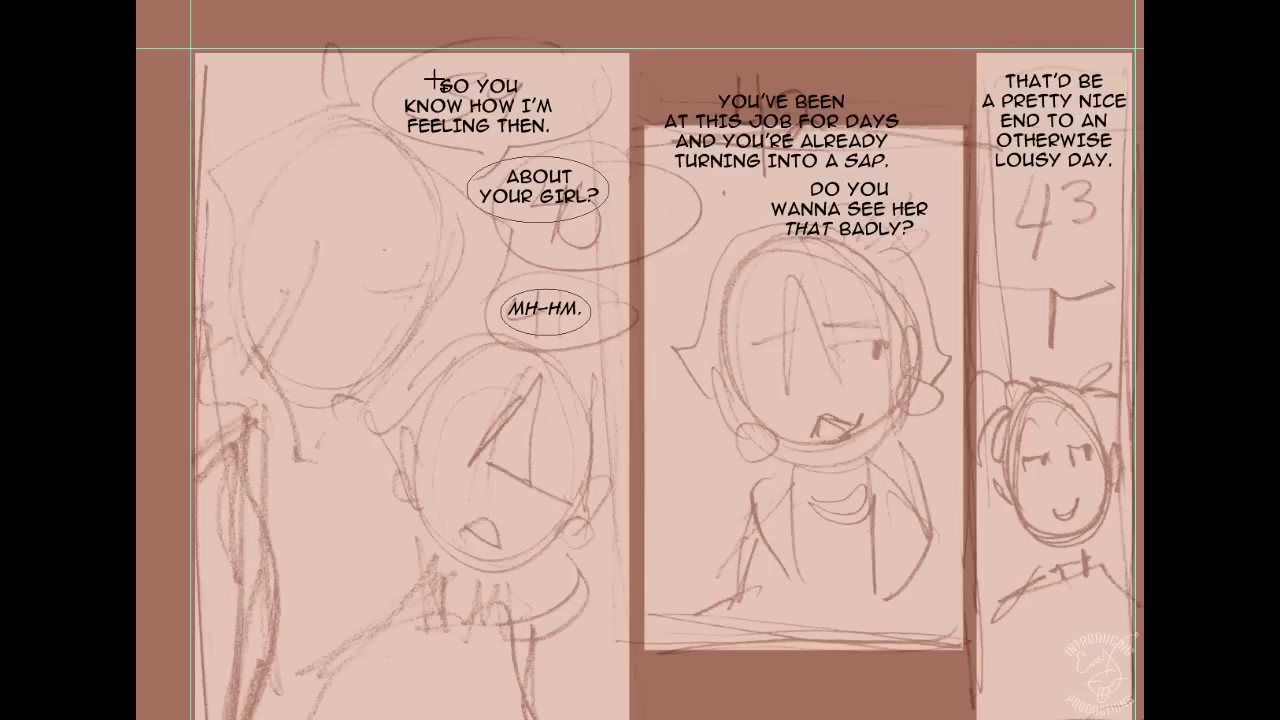
drag(394, 71, 570, 152)
- Draw elliptical balloons around both dialogues in panel 42 and the dialogue in panels 43, 44 and 45
drag(660, 78, 922, 195)
drag(752, 166, 937, 259)
drag(970, 61, 1141, 200)
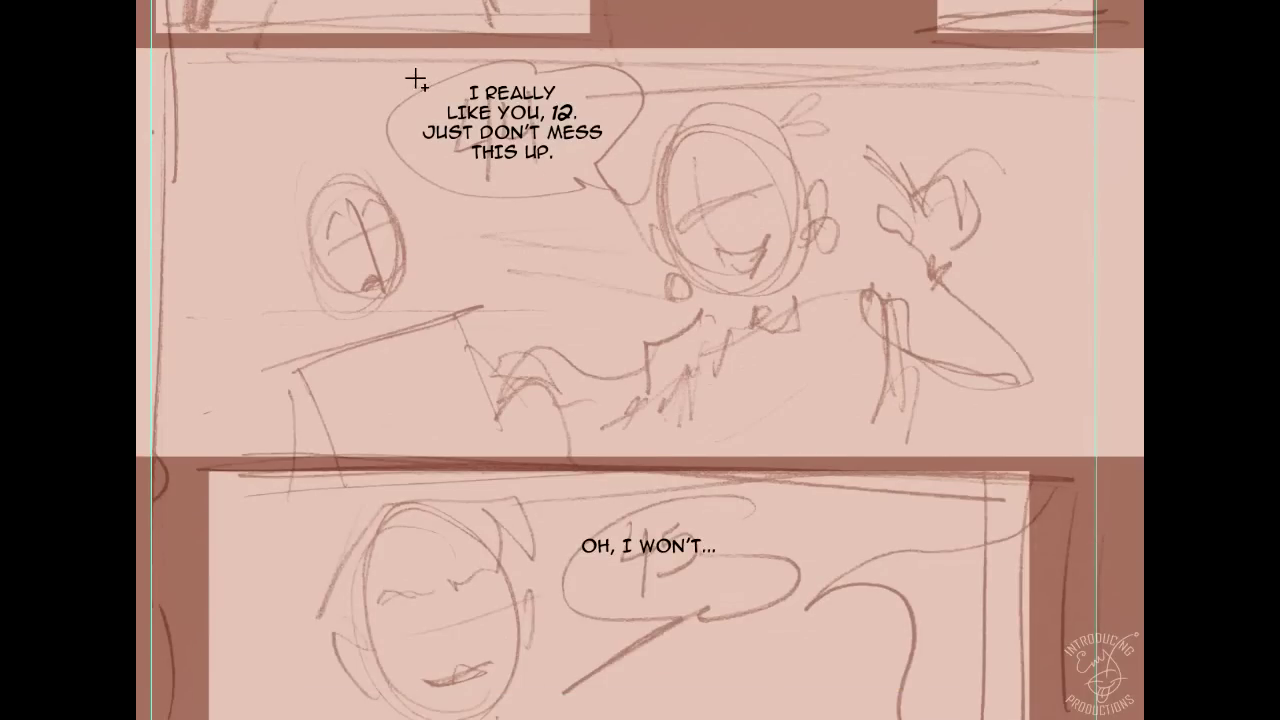
drag(410, 74, 618, 178)
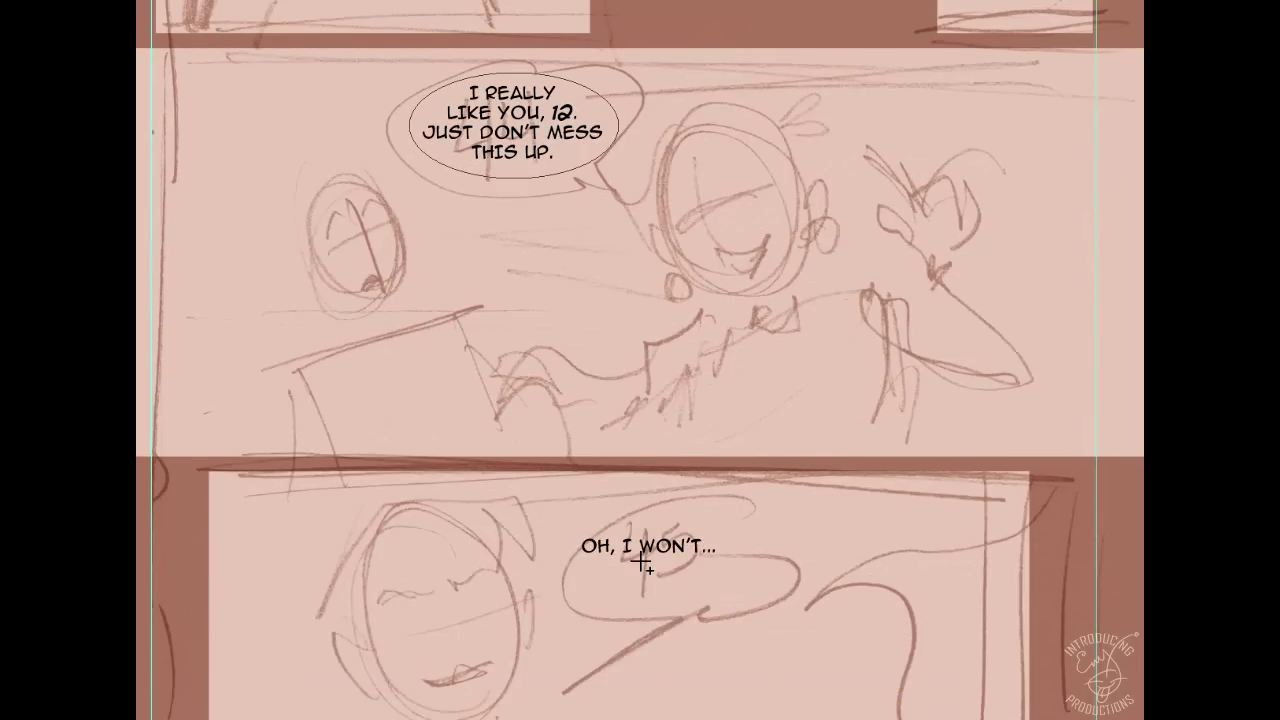
drag(560, 522, 740, 575)
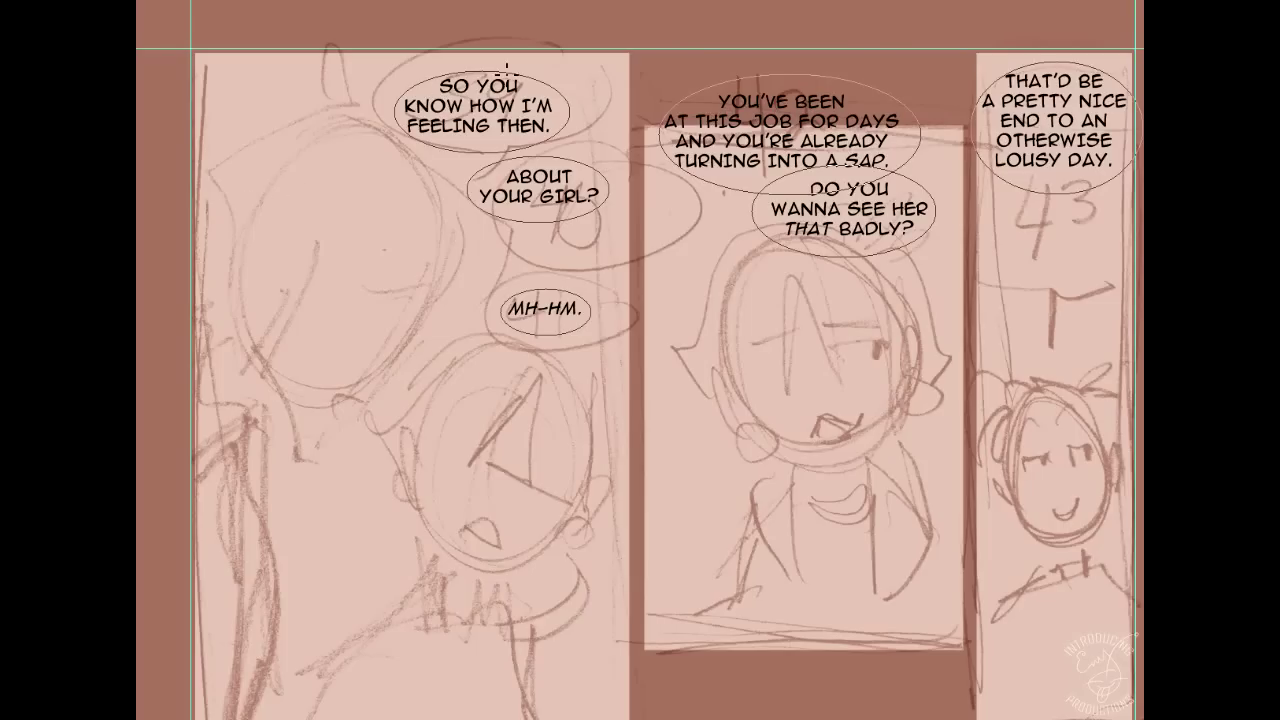
- Resize and nudge the balloon around "SO YOU KNOW HOW I'M FEELING THEN." so it is centered on the text
click(497, 150)
key(ctrl+t)
drag(529, 118, 526, 119)
drag(486, 71, 489, 64)
drag(384, 108, 382, 108)
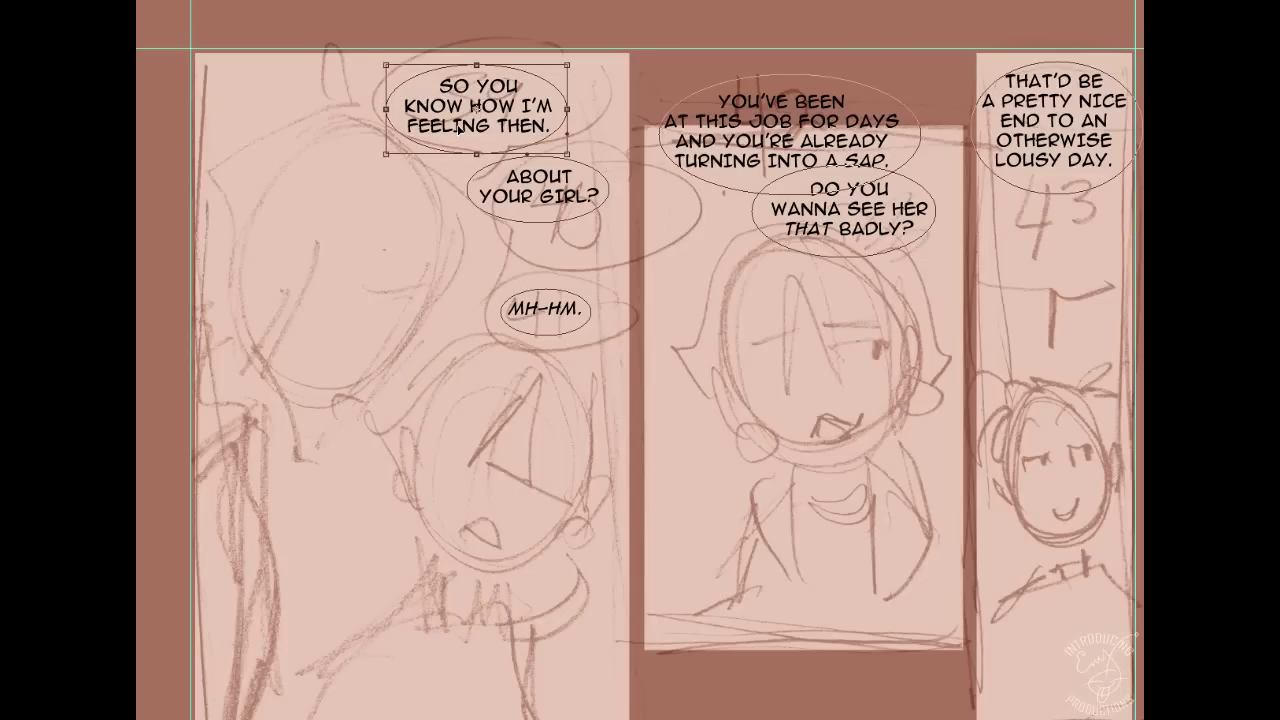
key(Down)
key(Down)
key(Right)
key(Right)
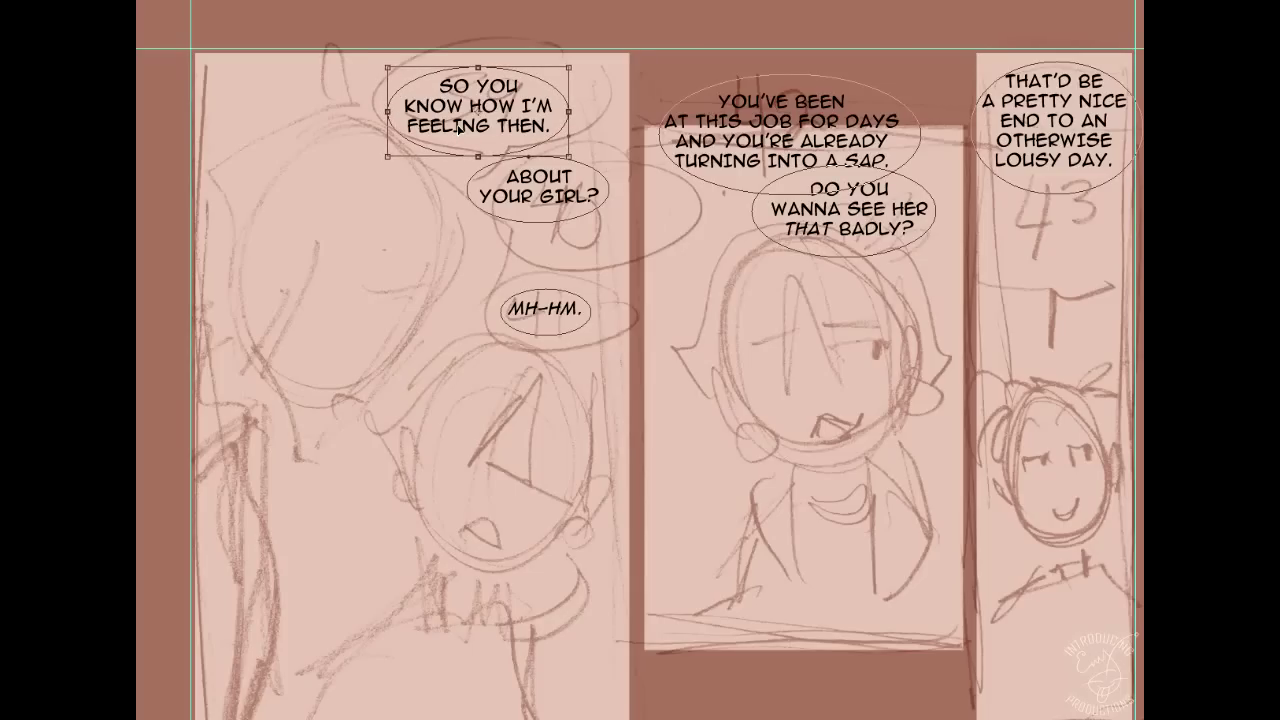
key(Return)
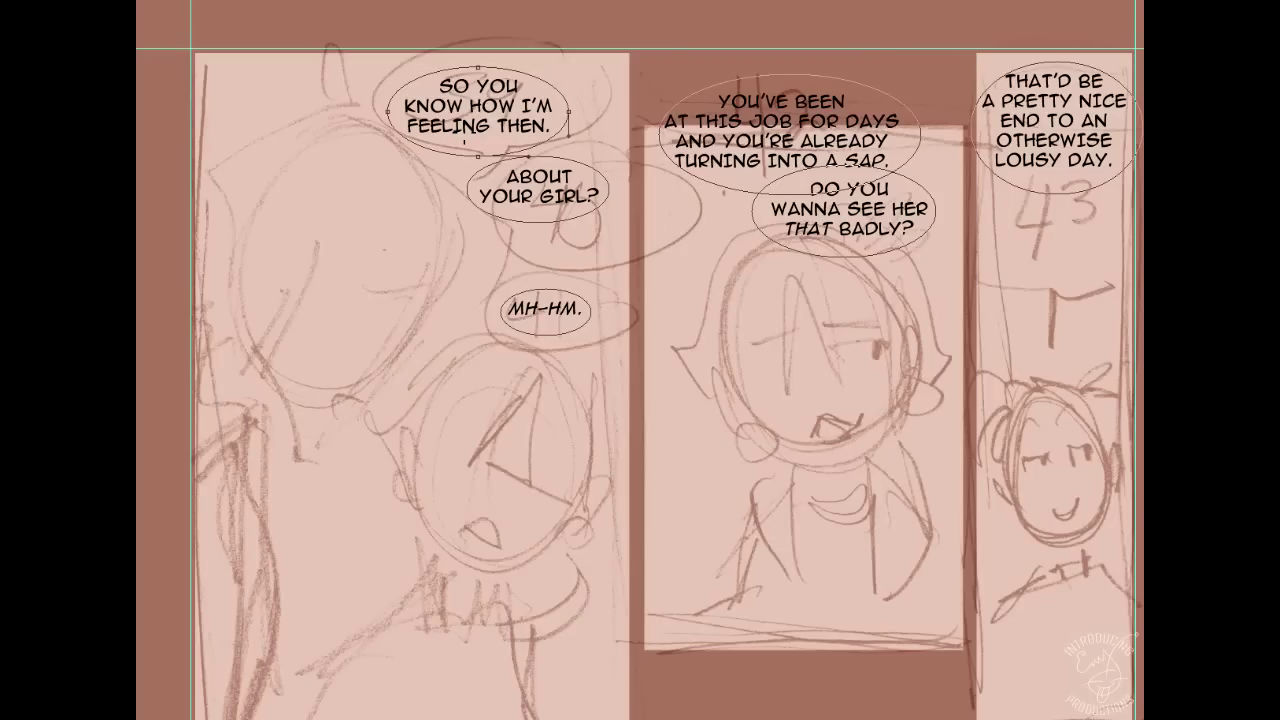
- Reposition the balloons around "ABOUT YOUR GIRL?" and "MH-HM." so each one is centered on its text
click(584, 168)
key(ctrl+t)
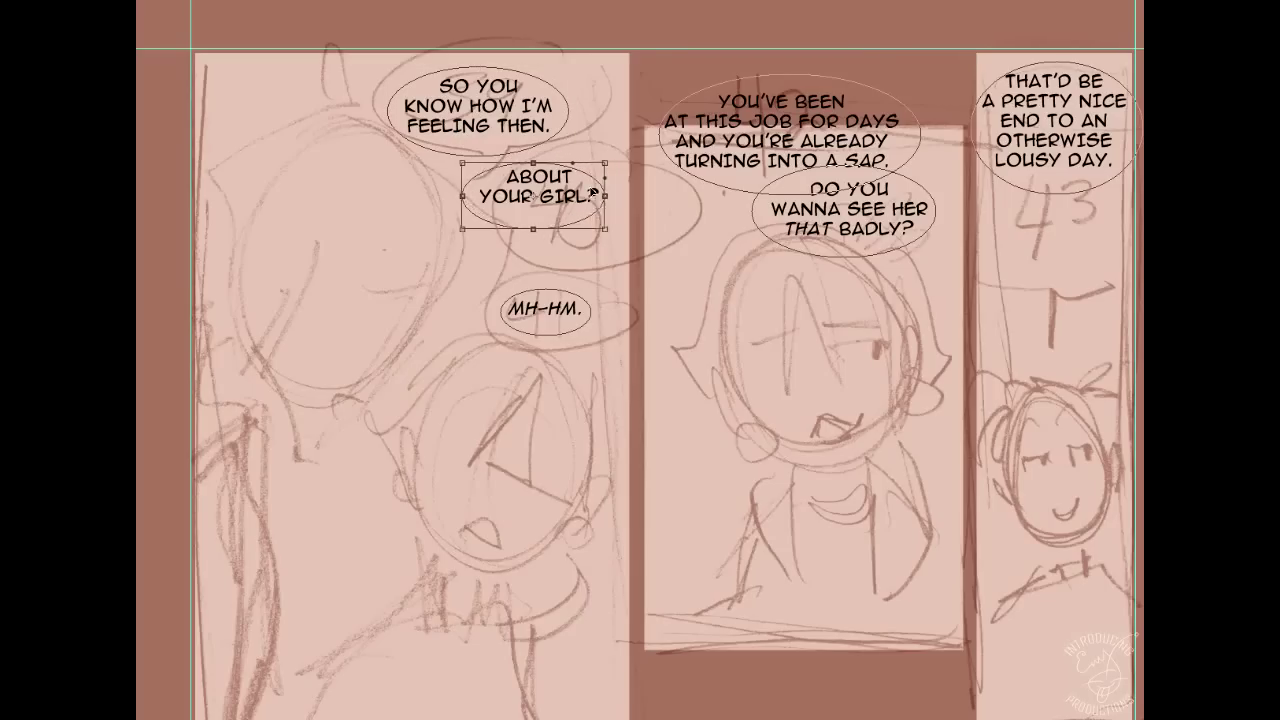
key(Return)
click(569, 289)
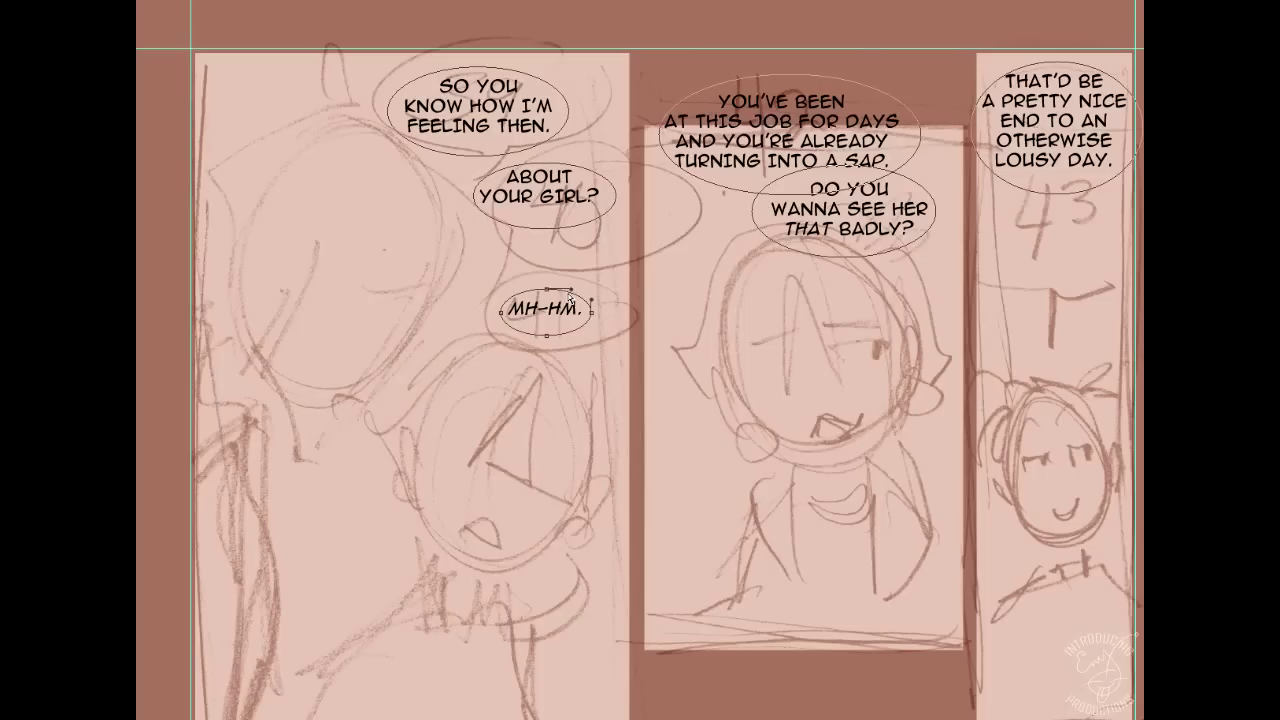
key(ctrl+t)
key(Return)
- Shift the balloon around the "YOU'VE BEEN" dialogue sideways and extend it downward to fit the text
click(795, 72)
key(ctrl+t)
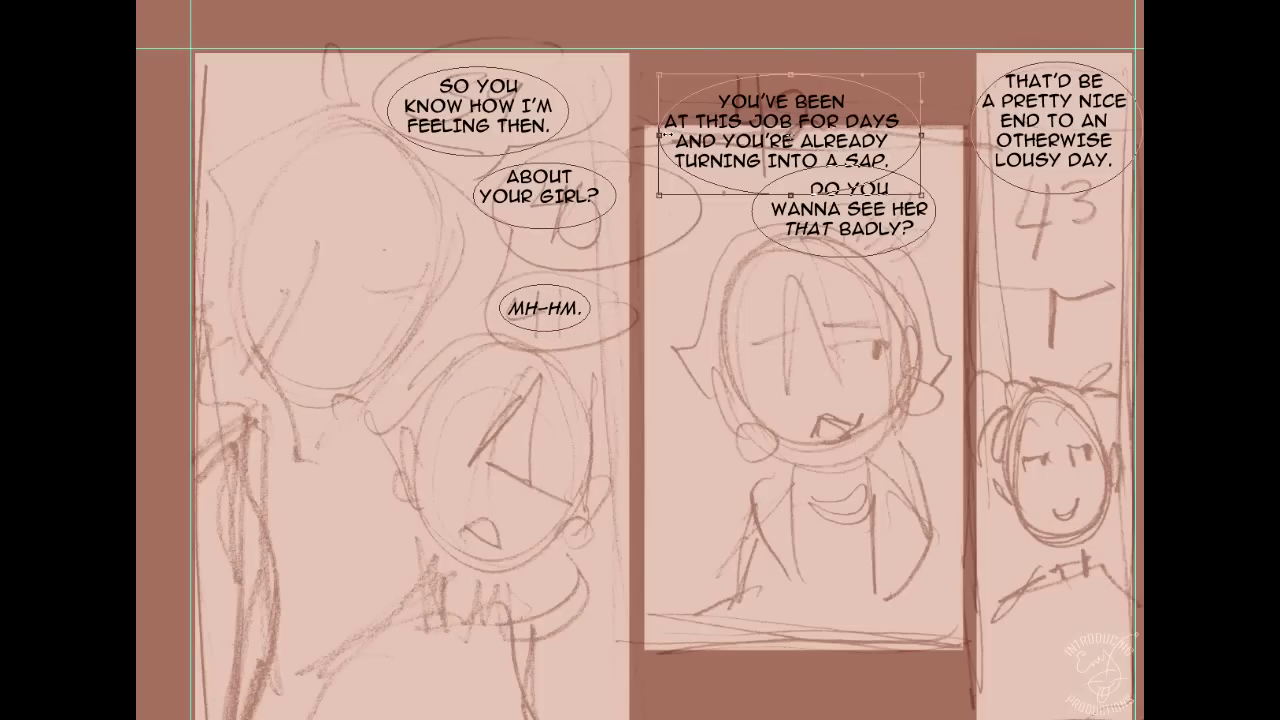
drag(657, 133, 651, 134)
drag(921, 135, 916, 136)
drag(771, 194, 768, 204)
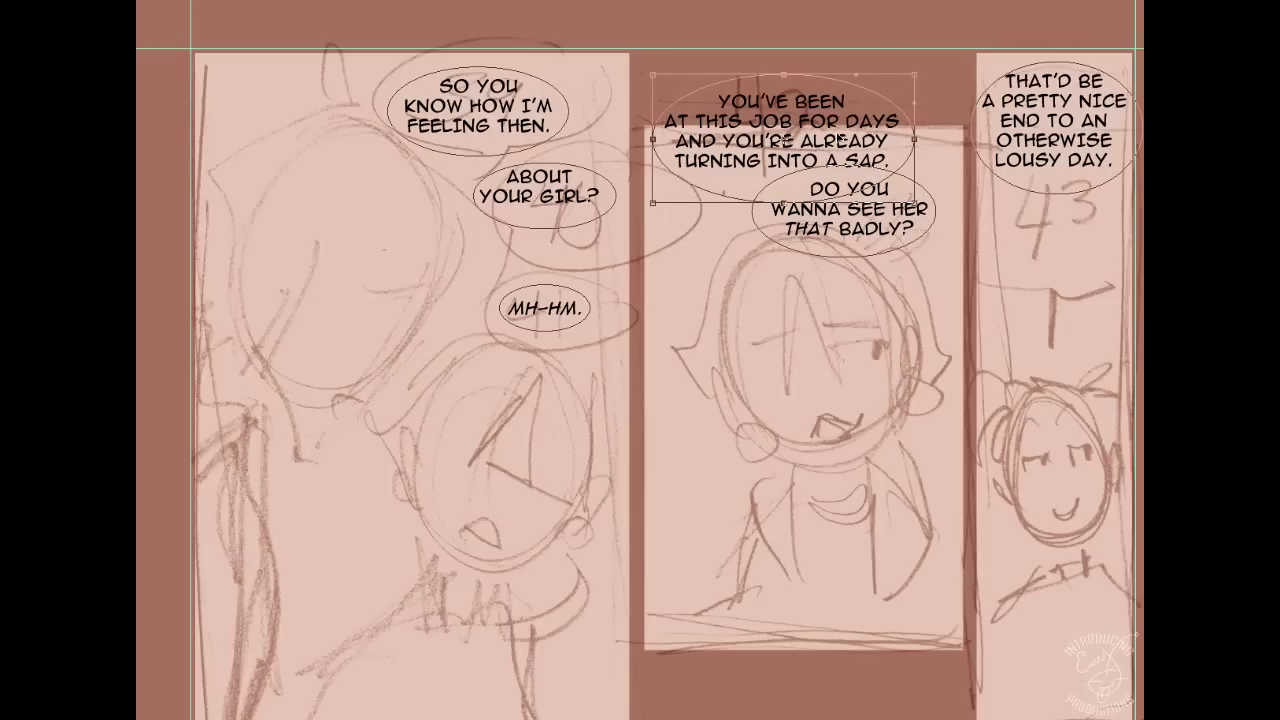
drag(652, 139, 649, 139)
key(Return)
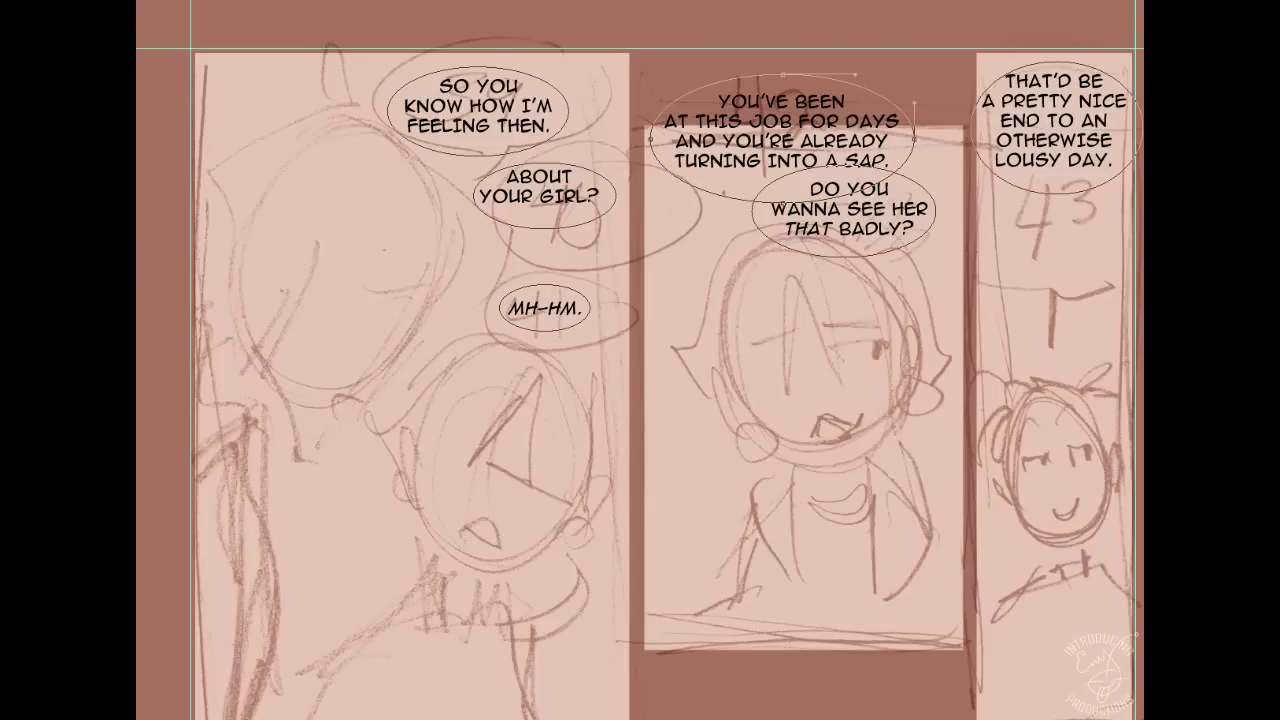
- Rebreak the "YOU'VE BEEN" dialogue below its first line as "AT THIS JOB FOR / DAYS AND YOU'RE / ALREADY TURNING / INTO A SAP."
click(878, 98)
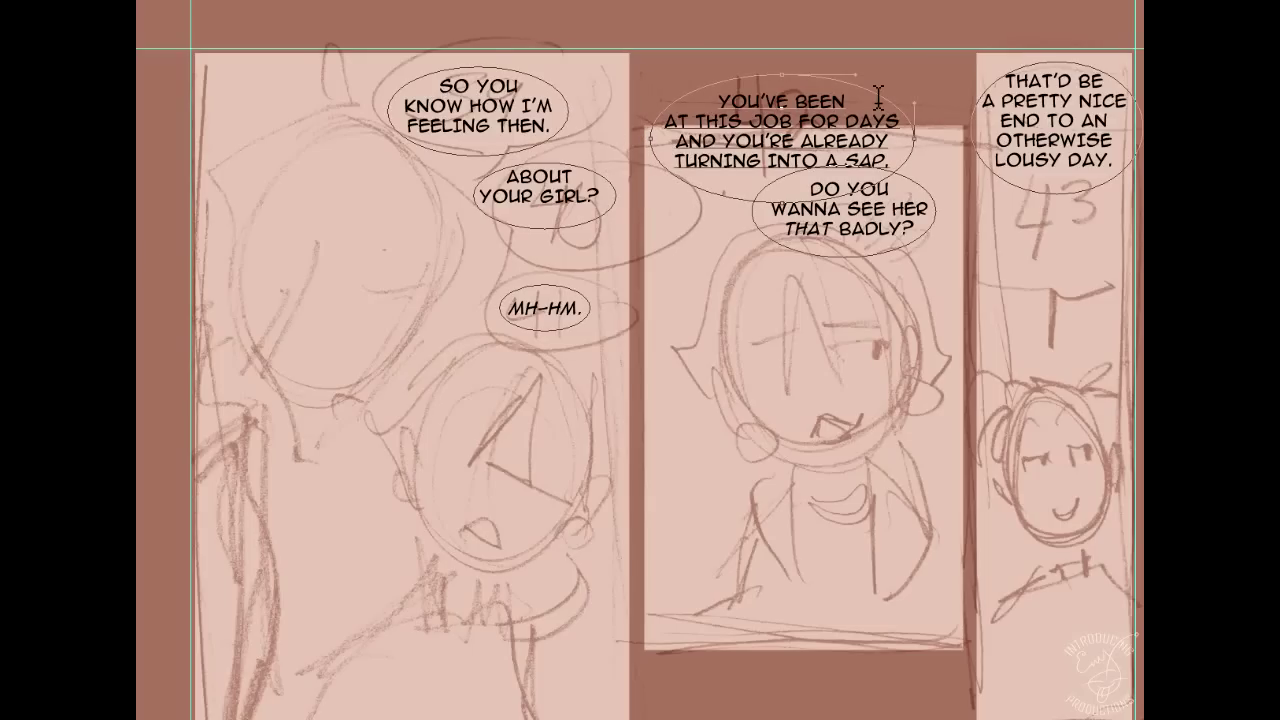
key(BackSpace)
key(Return)
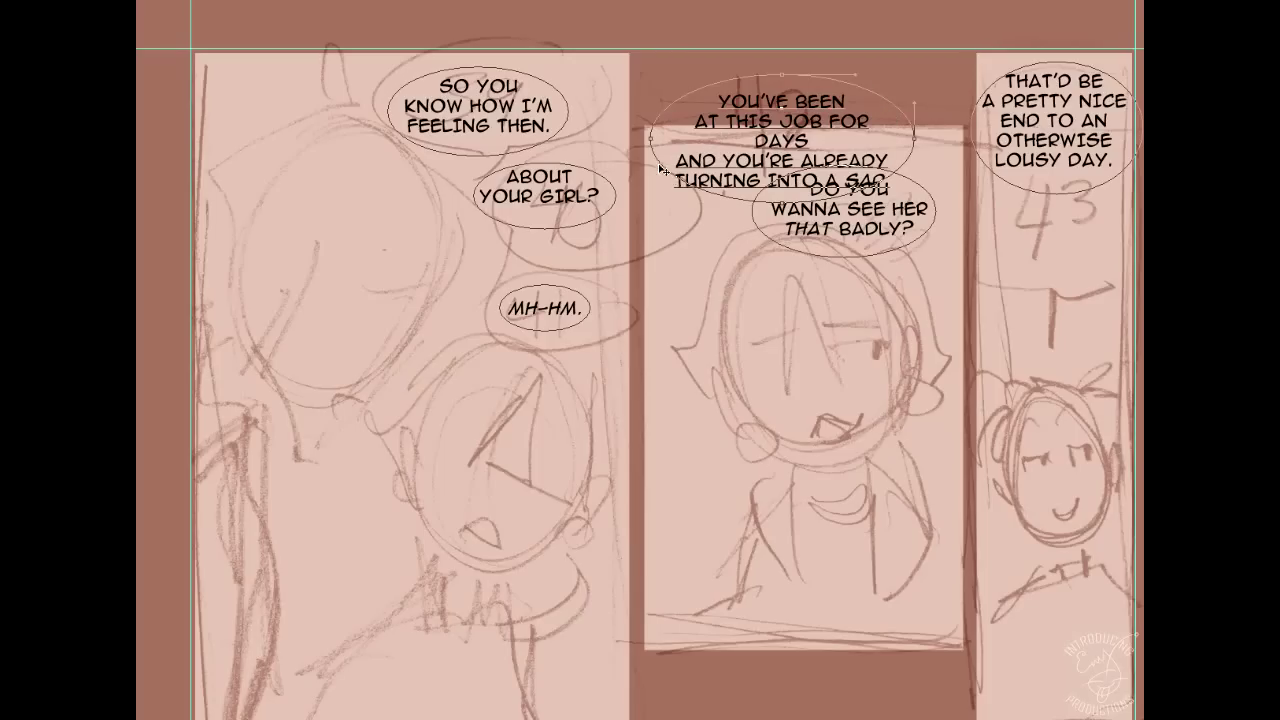
key(BackSpace)
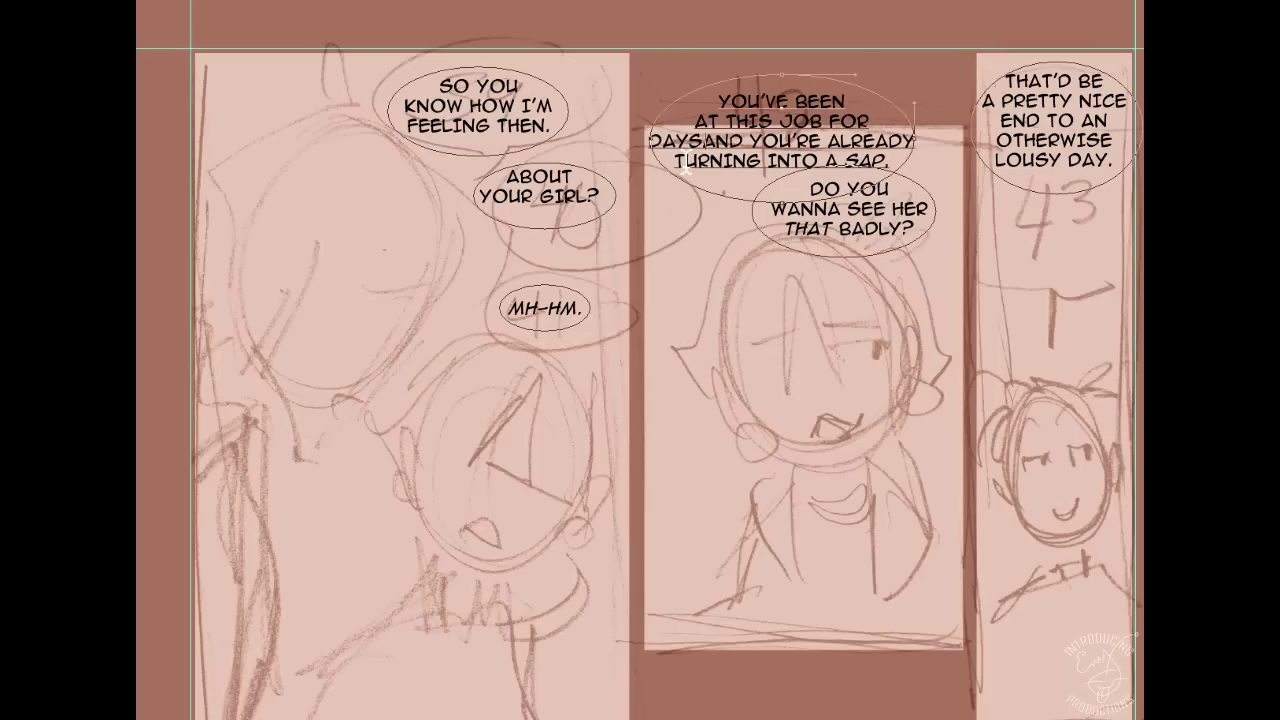
click(846, 143)
key(BackSpace)
key(Return)
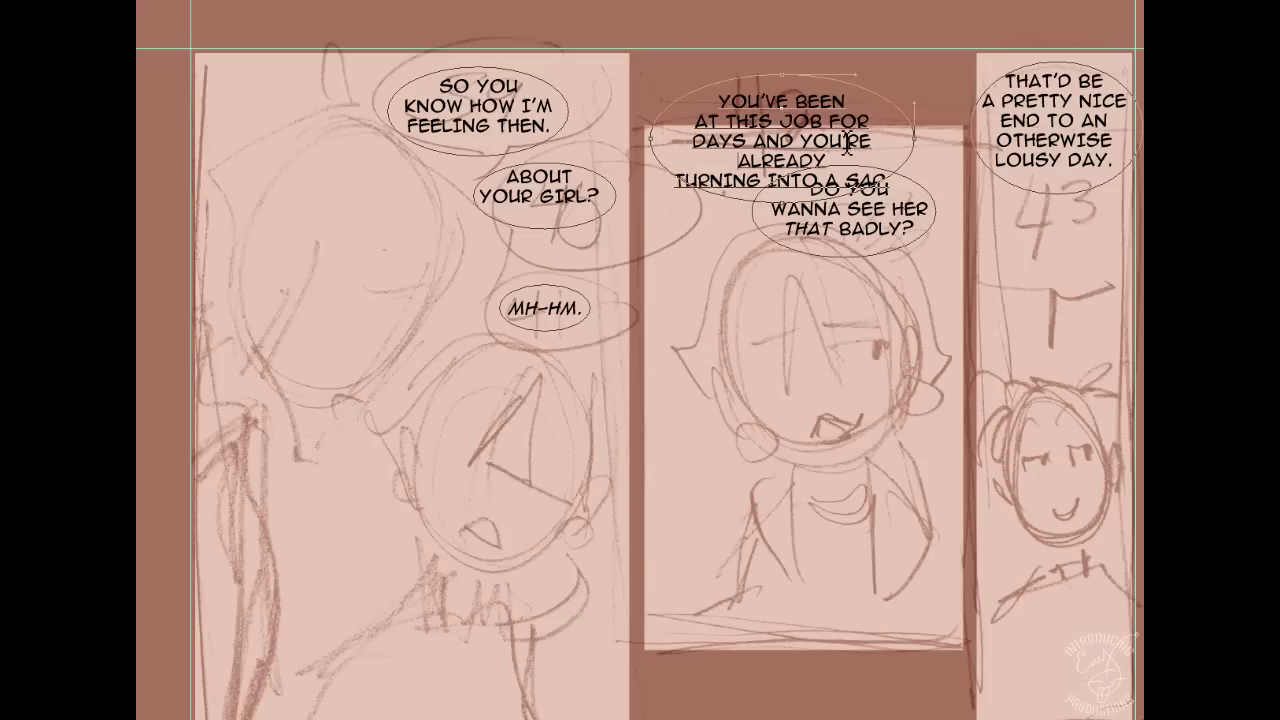
click(677, 181)
key(BackSpace)
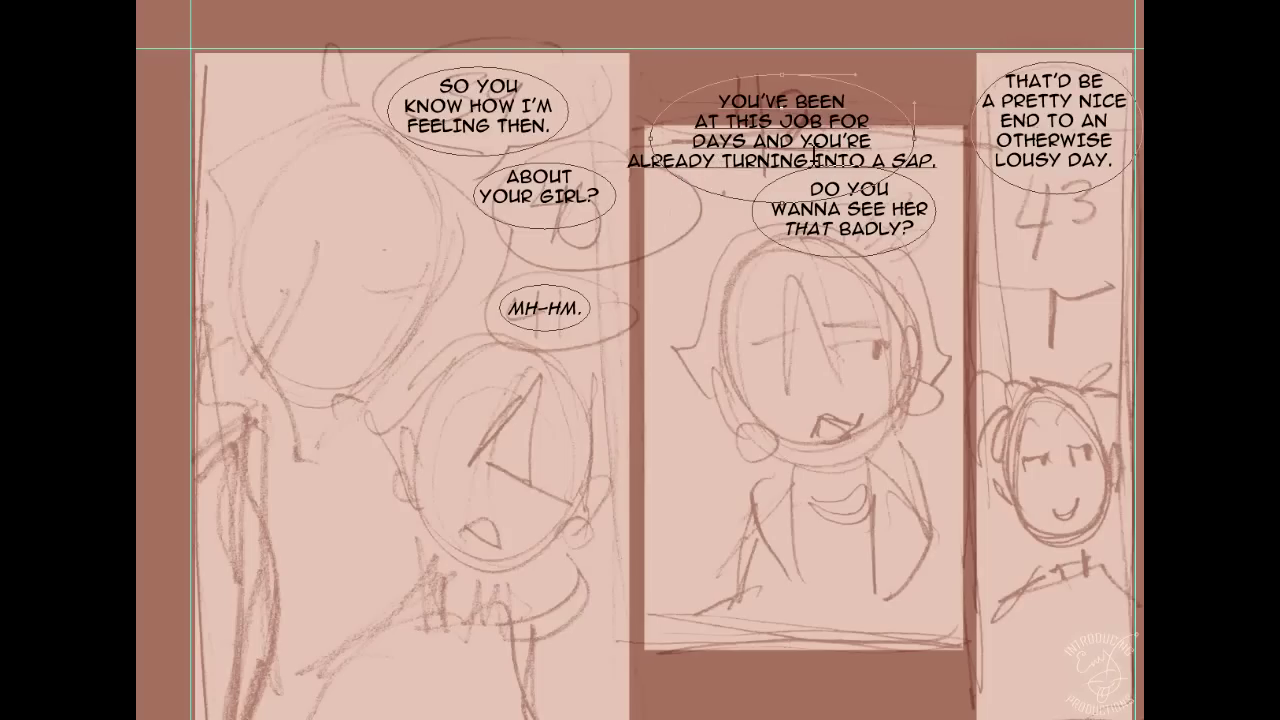
key(Return)
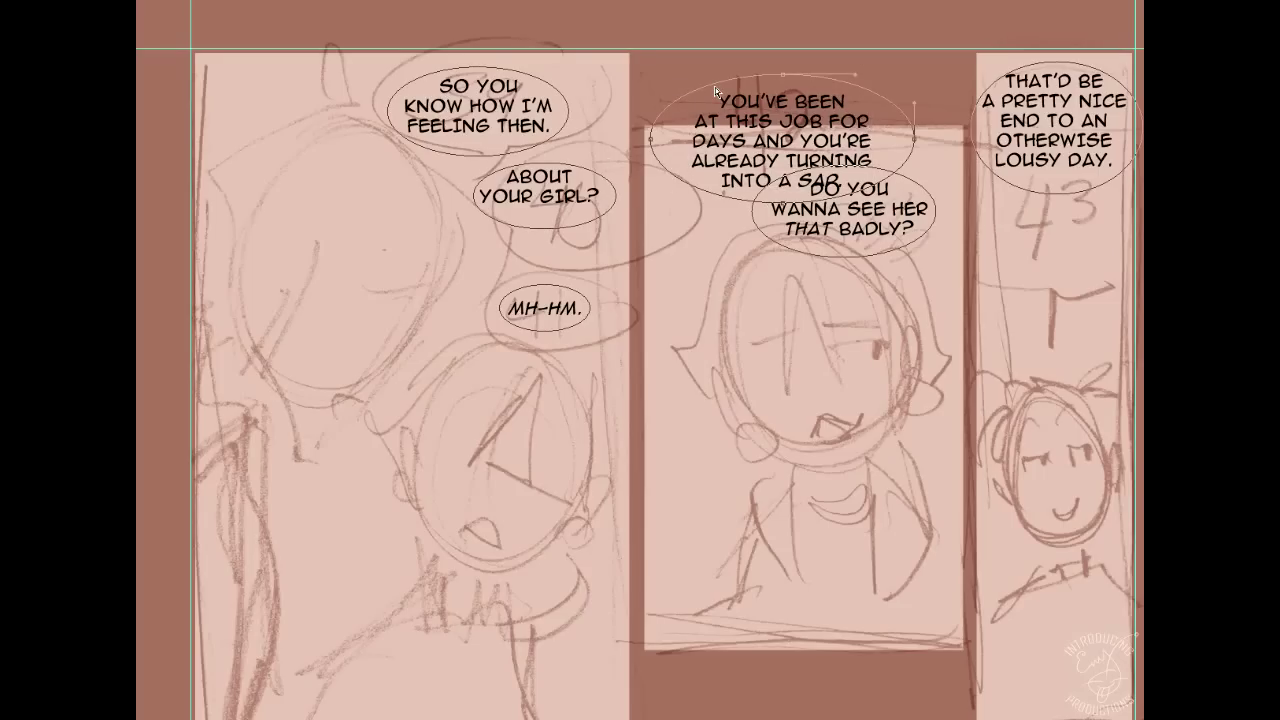
- Narrow the balloon around the "YOU'VE BEEN" dialogue from both sides and extend it slightly downward to fit the five lines
key(ctrl+t)
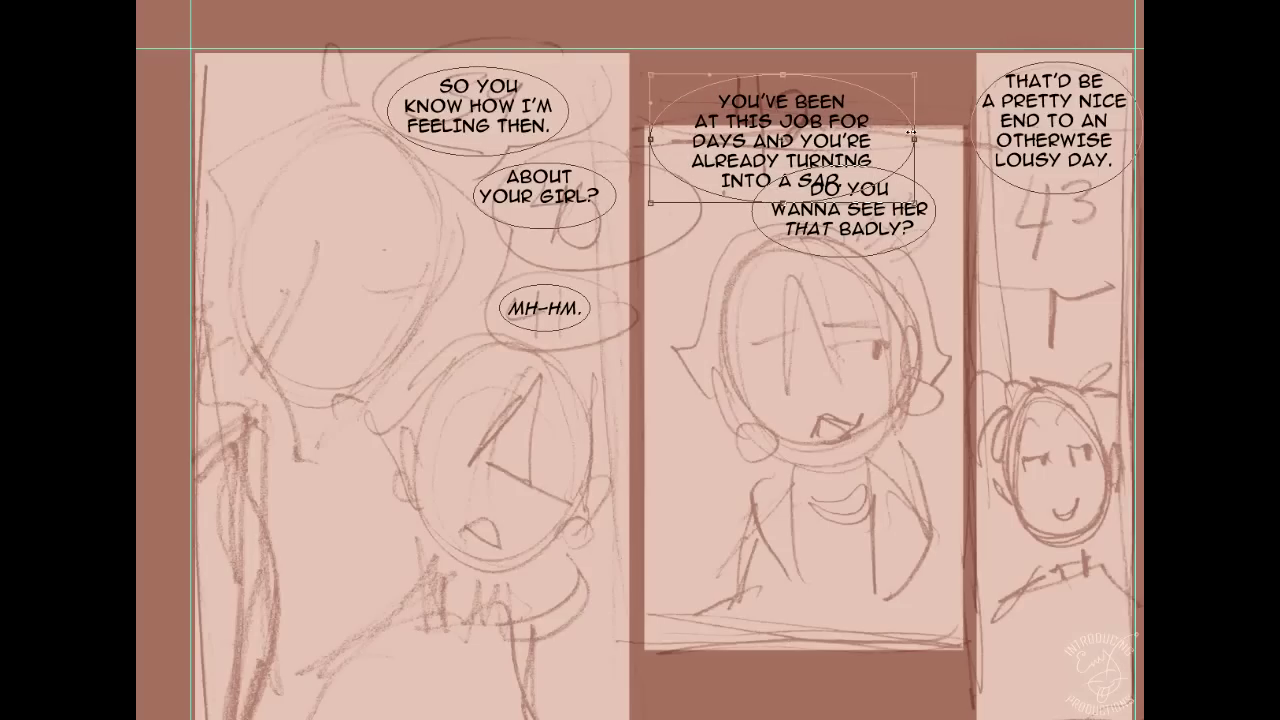
drag(905, 133, 899, 134)
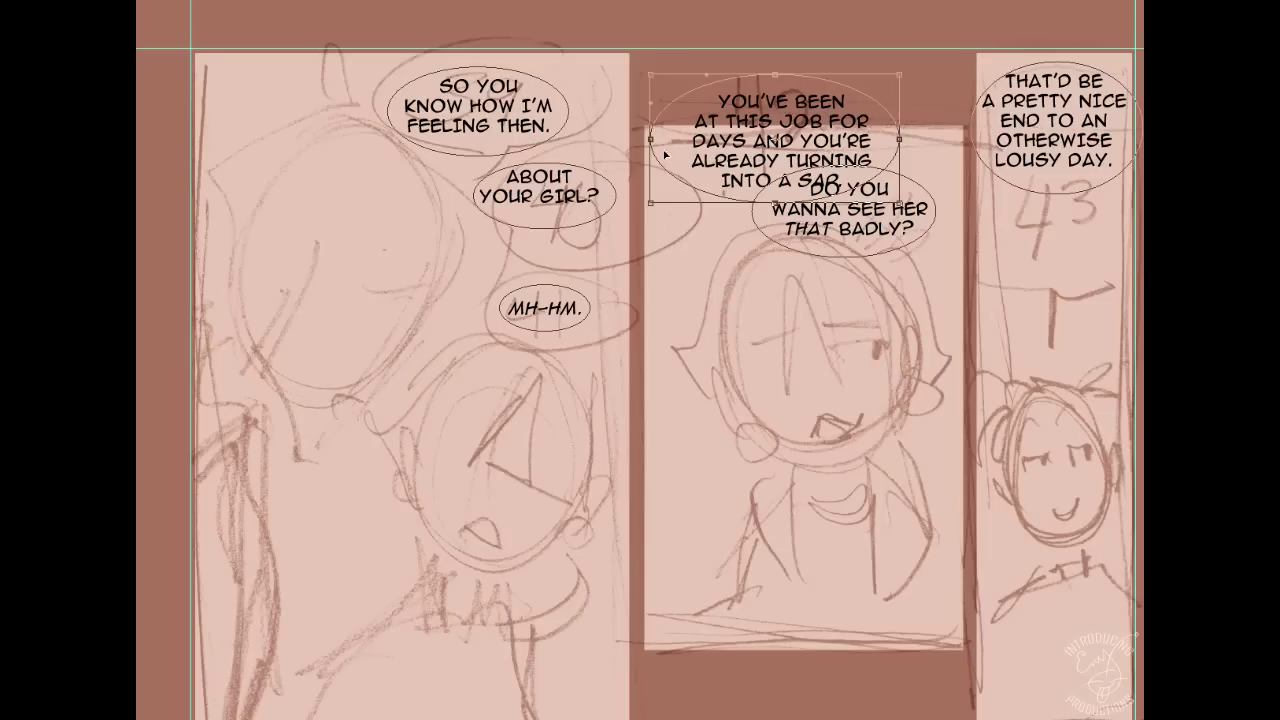
drag(651, 137, 662, 140)
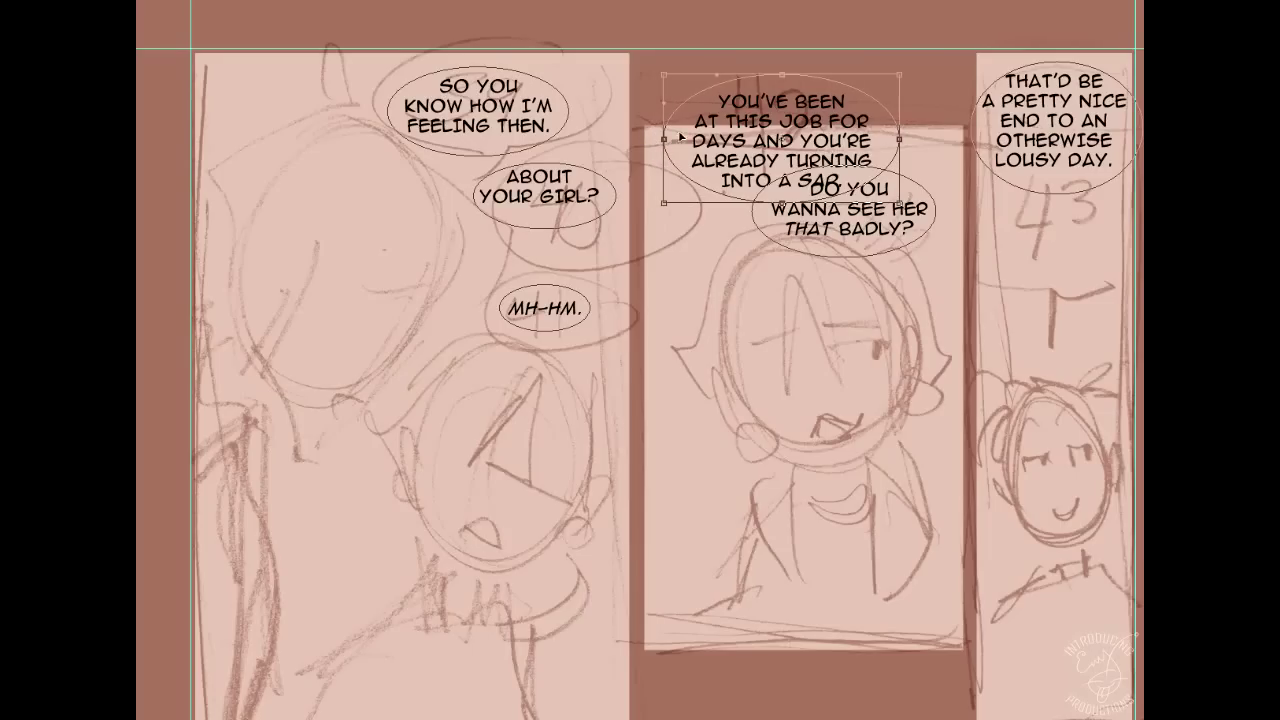
drag(783, 204, 783, 209)
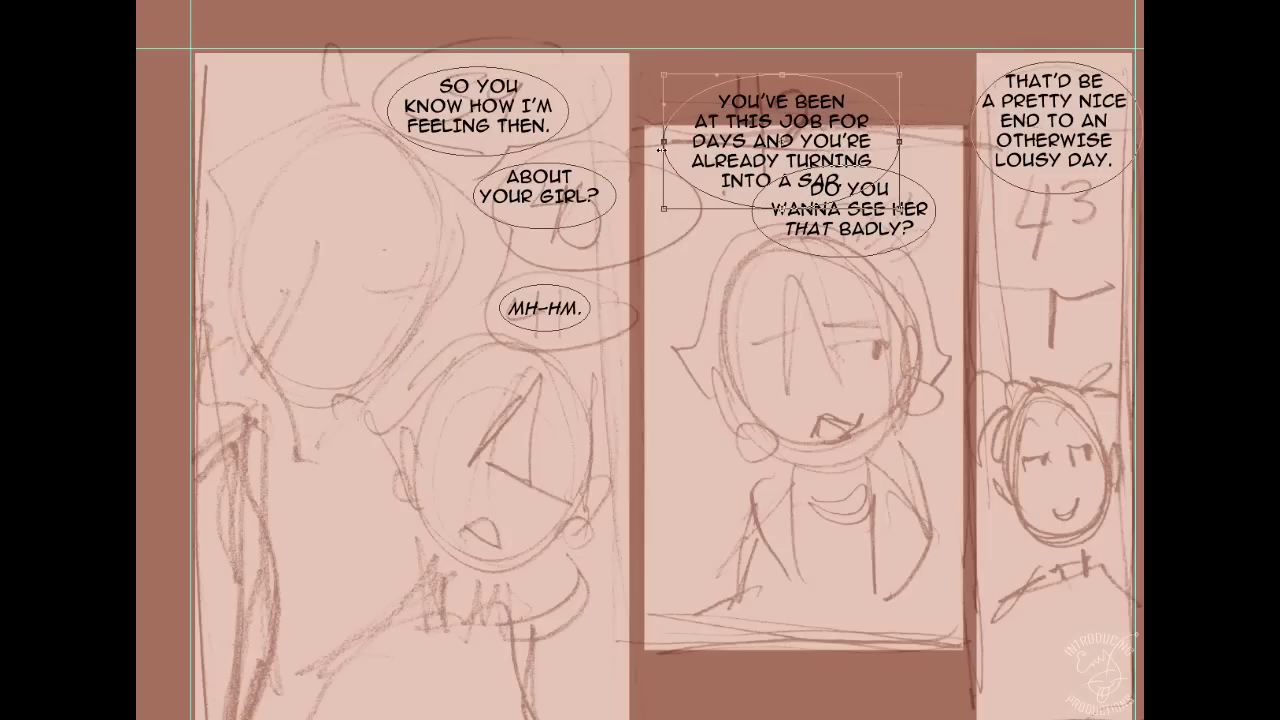
drag(658, 141, 665, 141)
drag(898, 141, 894, 141)
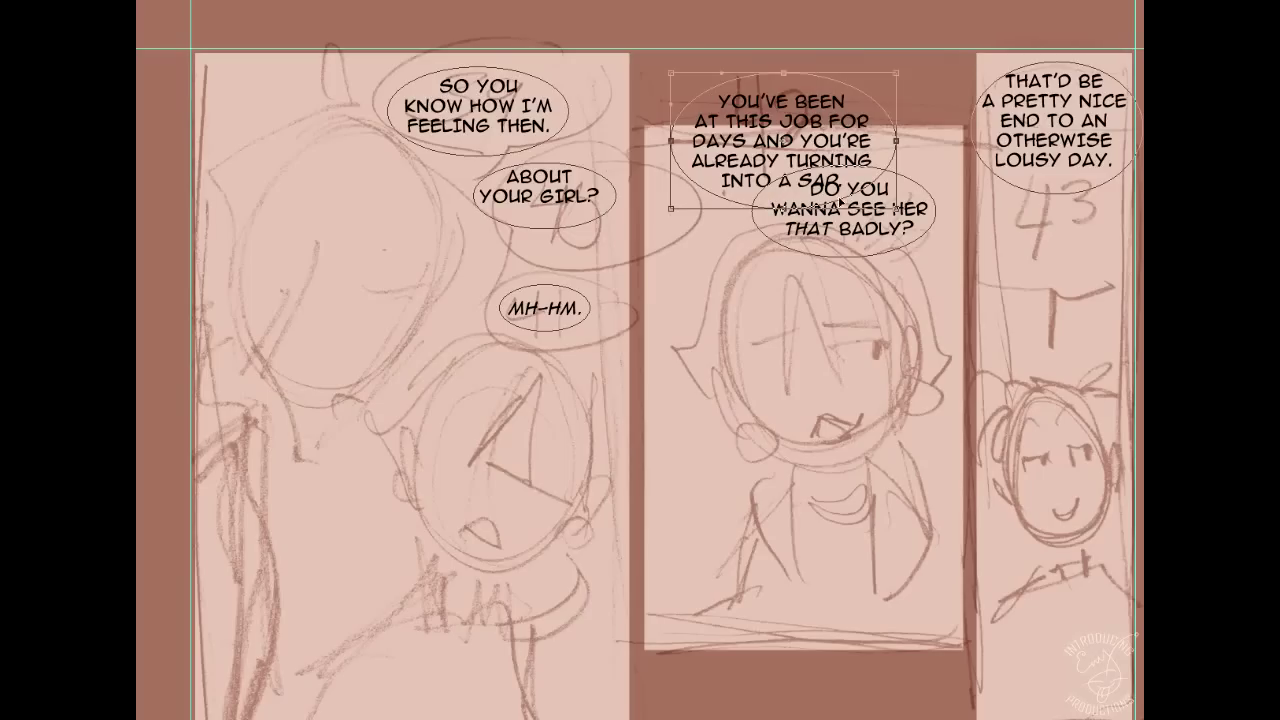
drag(898, 141, 897, 142)
key(Return)
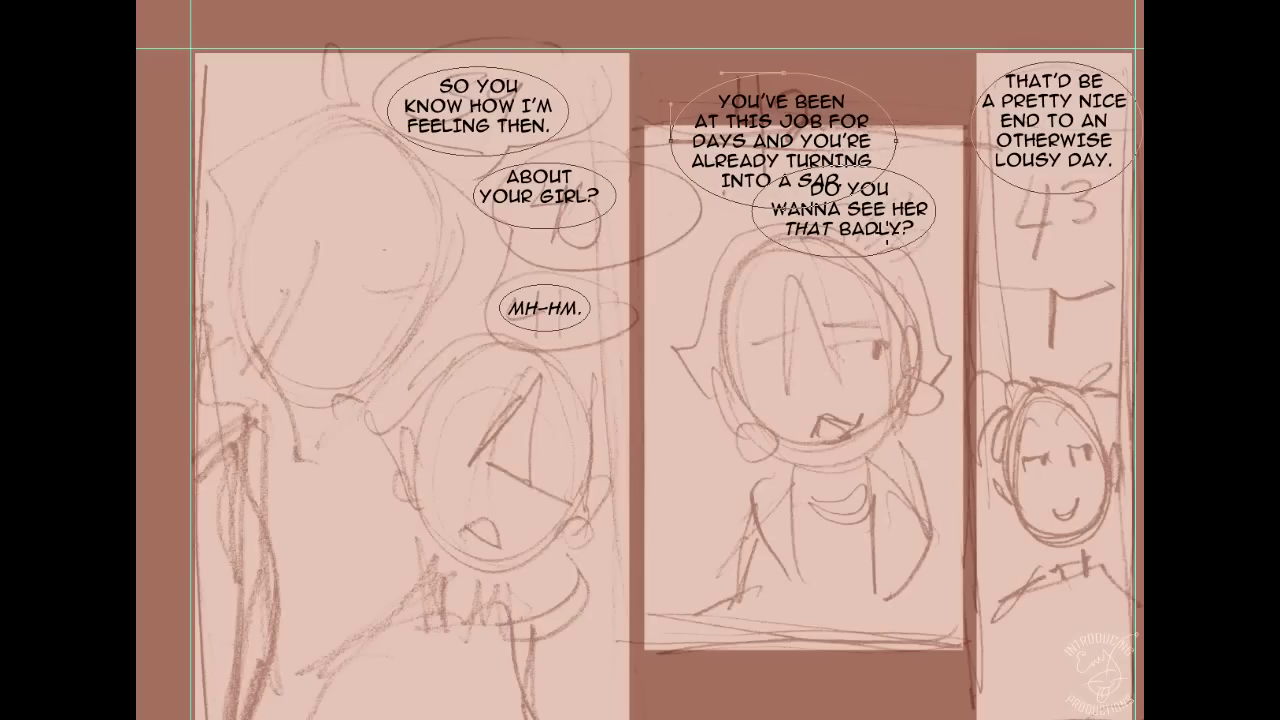
- Nudge the balloon around "DO YOU WANNA SEE HER THAT BADLY?" down and slightly right, away from the balloon above
click(919, 192)
click(875, 220)
key(Down)
key(Down)
key(Down)
key(Up)
key(Up)
key(Up)
key(Left)
key(Down)
key(Down)
key(Down)
key(Right)
key(Right)
key(c)
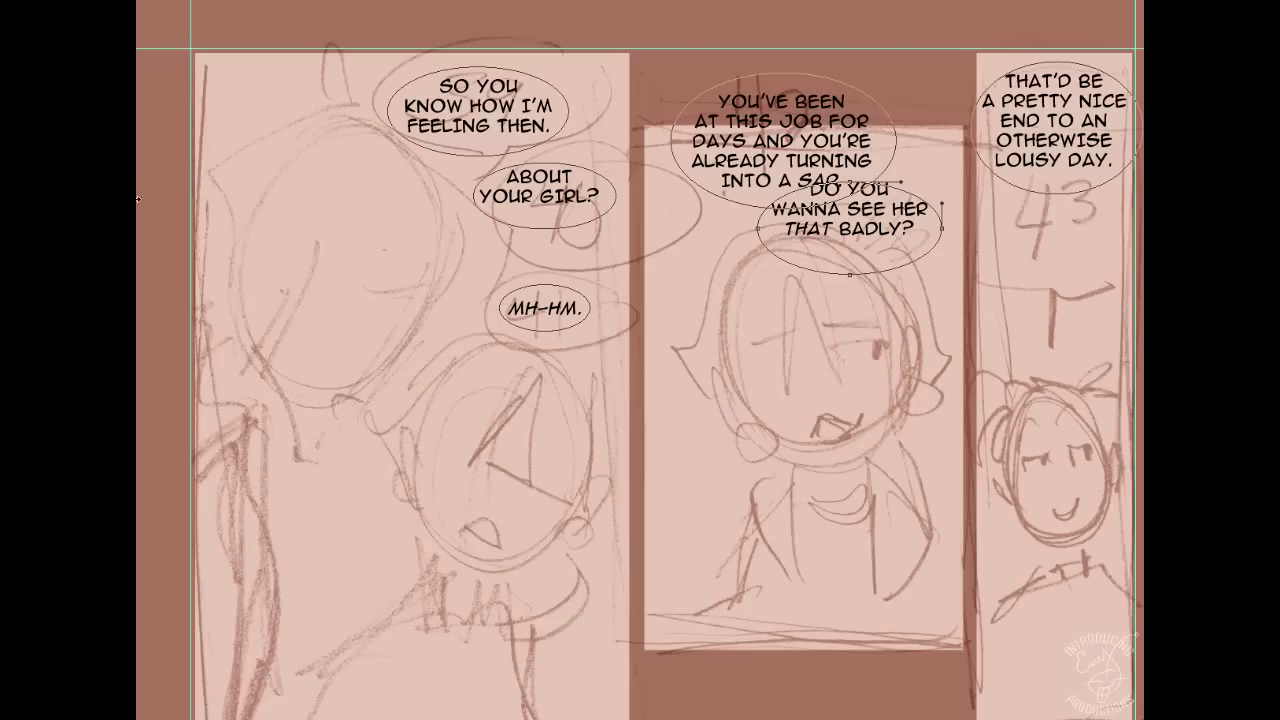
- Move the "DO YOU WANNA SEE HER THAT BADLY?" text down so it is centered in its balloon
mouse_move(868, 229)
mouse_down()
mouse_move(871, 248)
mouse_move(869, 231)
mouse_up()
key(Up)
key(Up)
key(Up)
key(Up)
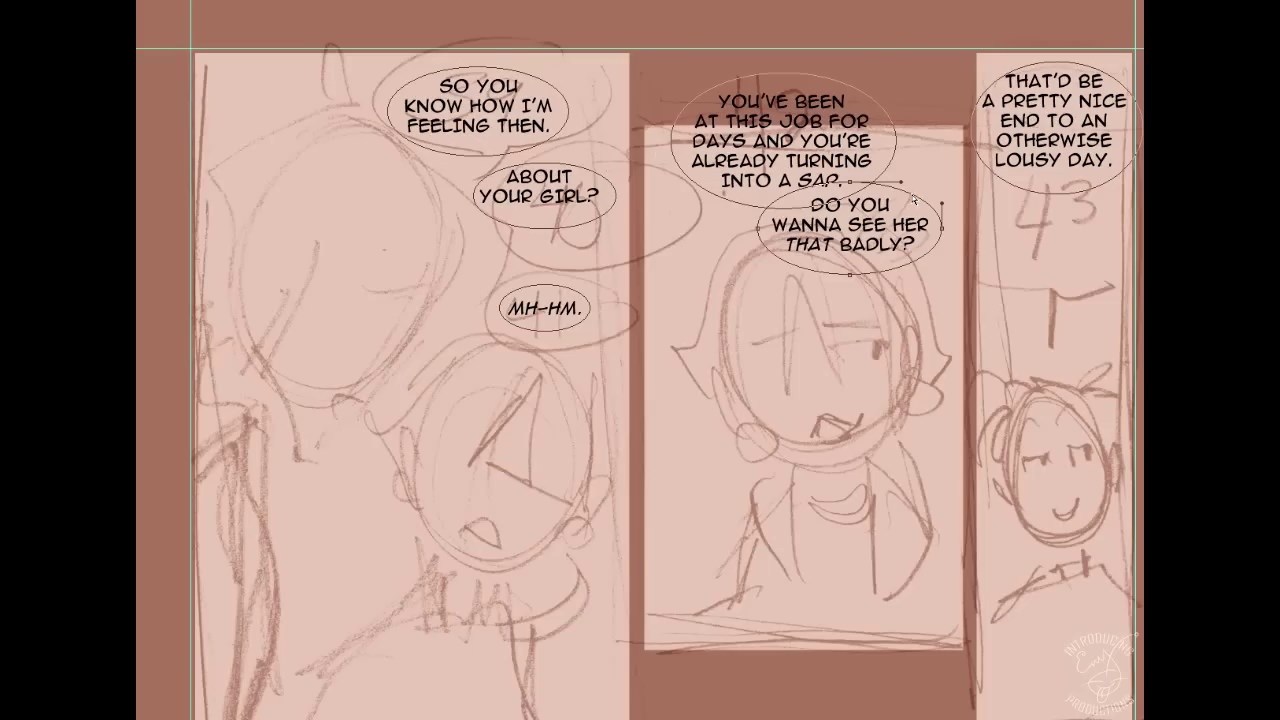
- Enlarge the balloon around the "THAT'D BE A PRETTY NICE END" dialogue upward to the top guide and outward on its left side
click(1024, 185)
key(ctrl+t)
drag(1057, 61, 1057, 50)
drag(970, 125, 967, 125)
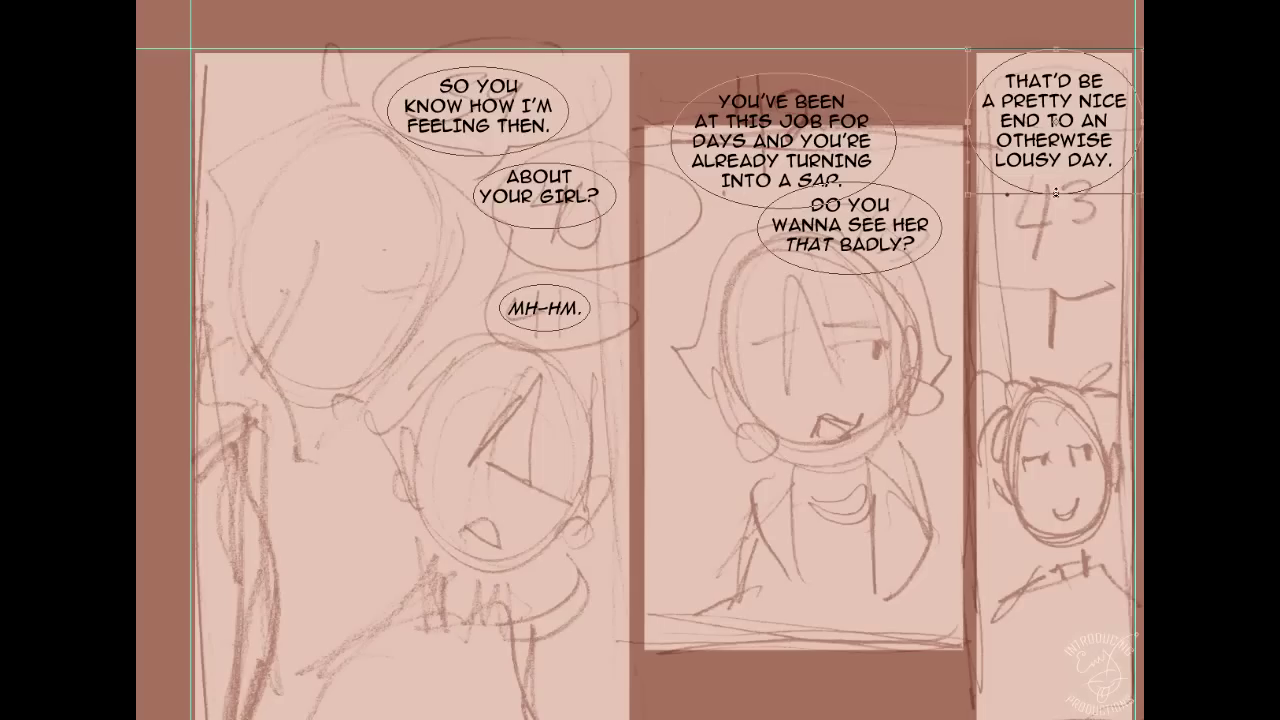
drag(964, 124, 961, 125)
key(Return)
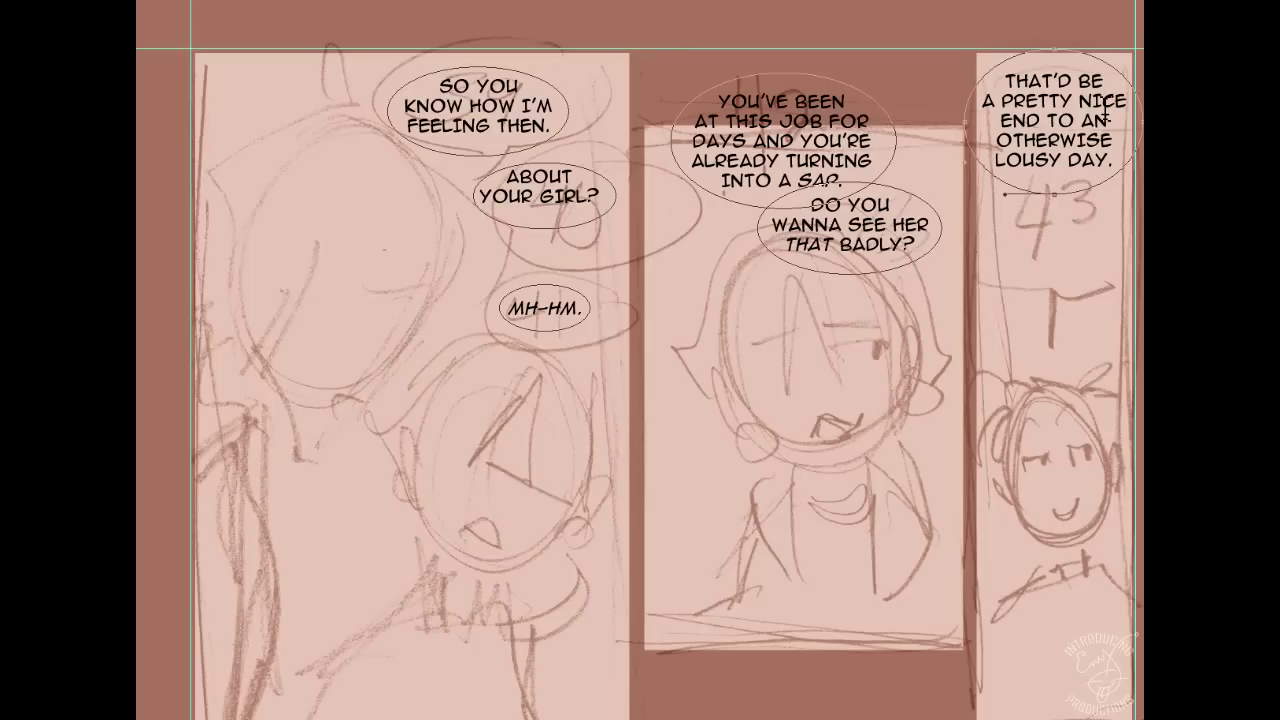
- Rebreak the opening of the "LOUSY DAY" dialogue so its first two lines read "THAT'D BE A / PRETTY NICE"
click(1010, 100)
key(Return)
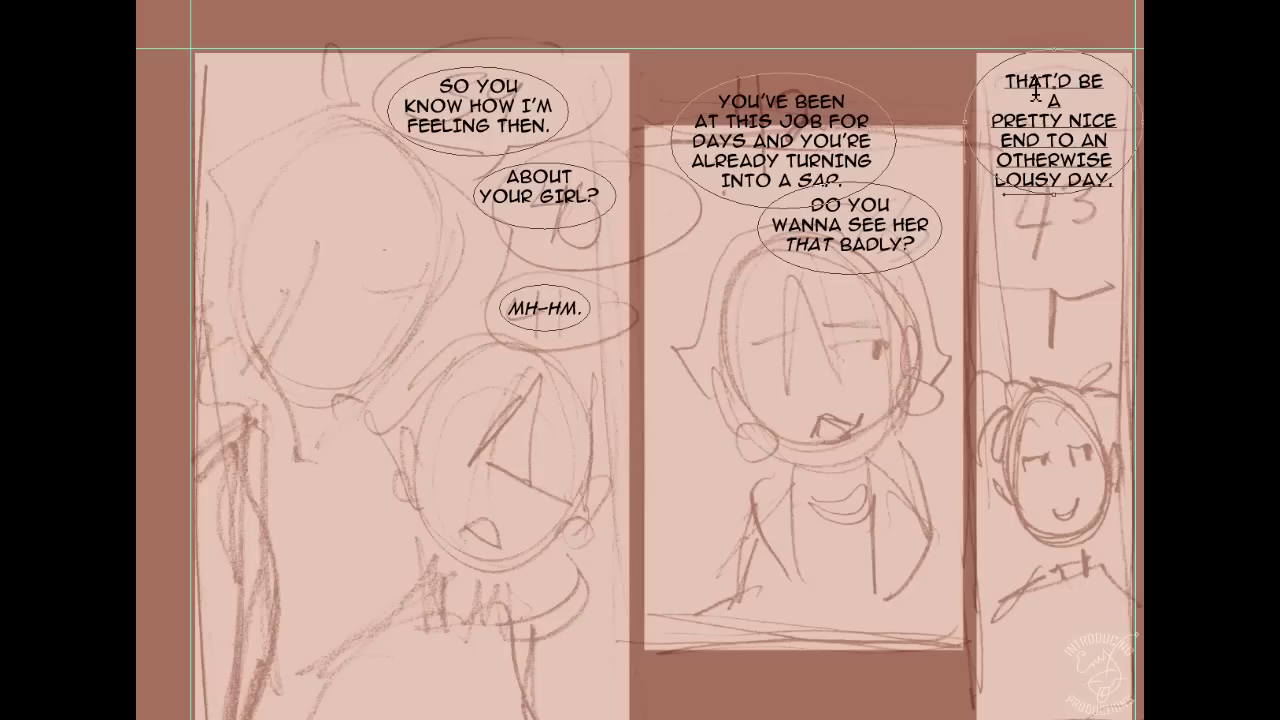
key(BackSpace)
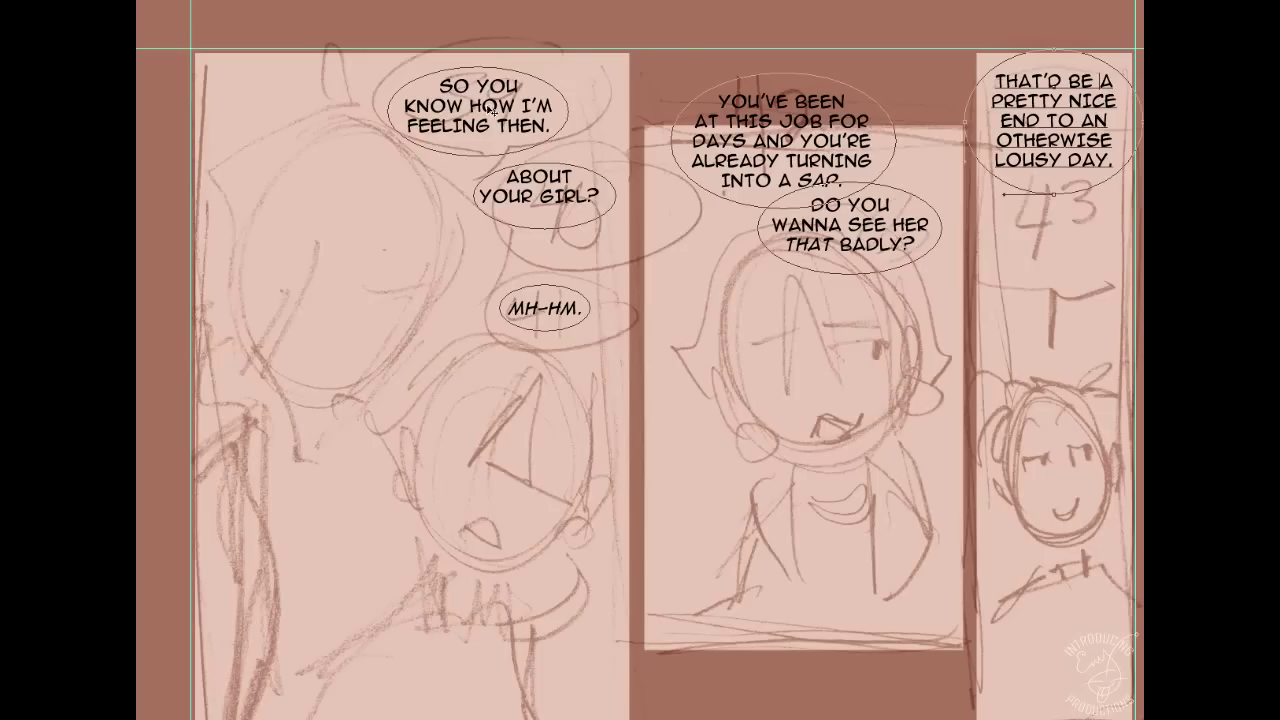
click(138, 36)
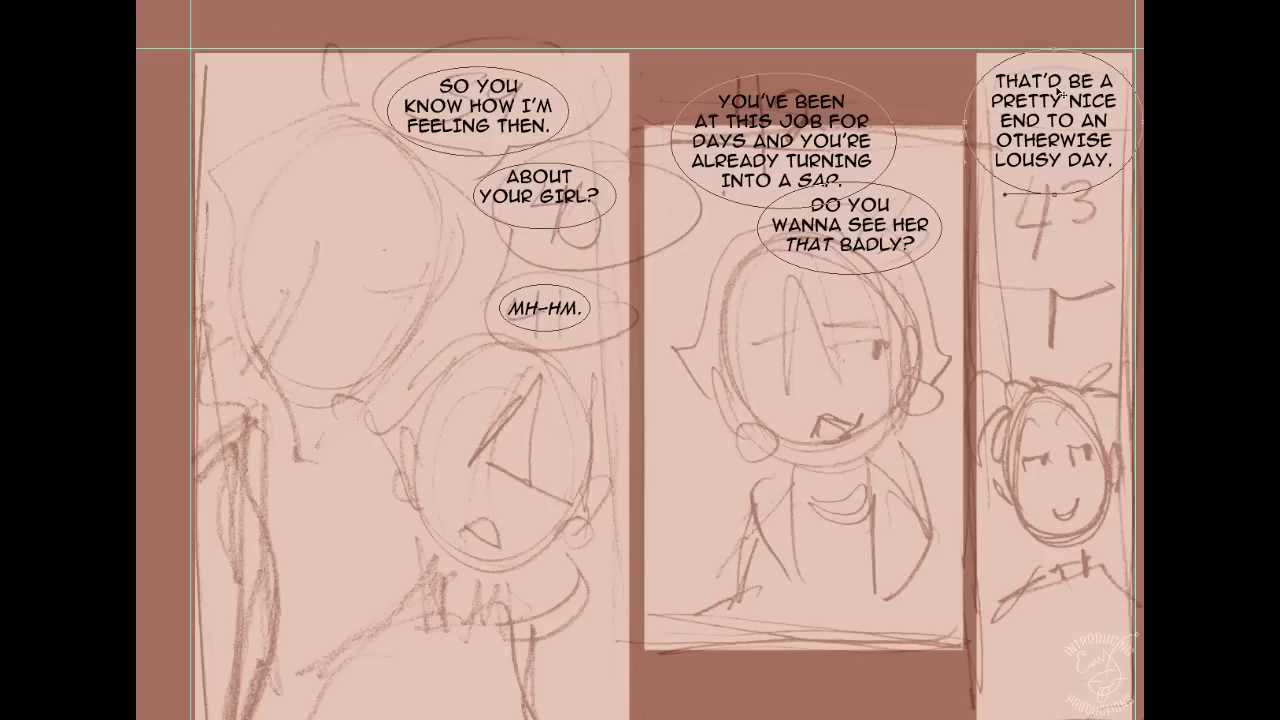